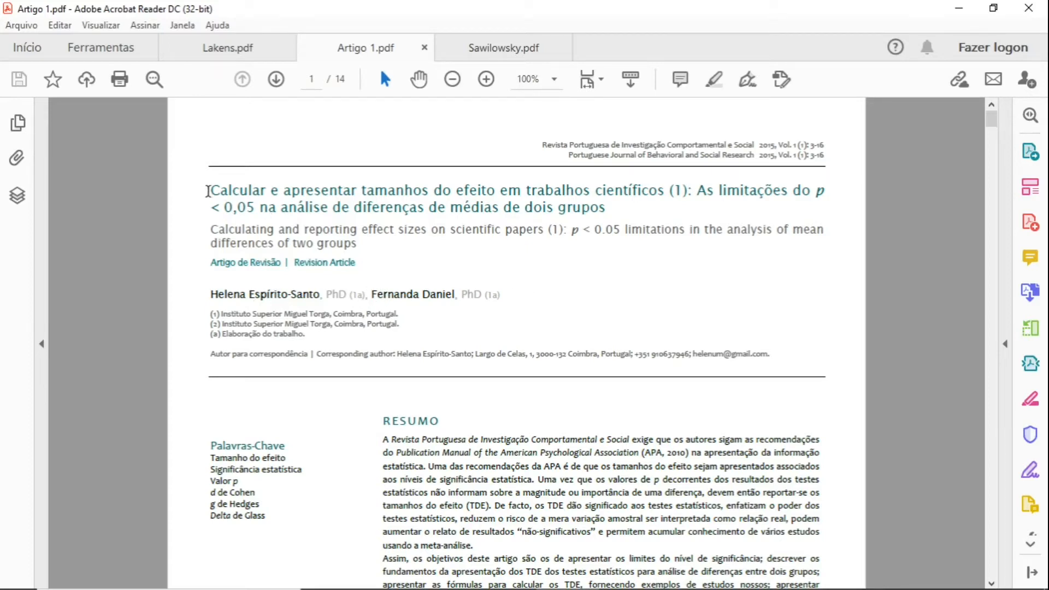
Review the title of Artigo 1.pdf and its Tabela 2 of effect size equations, and return to the first page
{"action": "left_click_drag", "start_coordinate": [211, 191], "coordinate": [592, 192]}
{"action": "left_click", "coordinate": [592, 192]}
{"action": "left_click", "coordinate": [993, 125]}
{"action": "left_click_drag", "start_coordinate": [992, 126], "coordinate": [992, 267]}
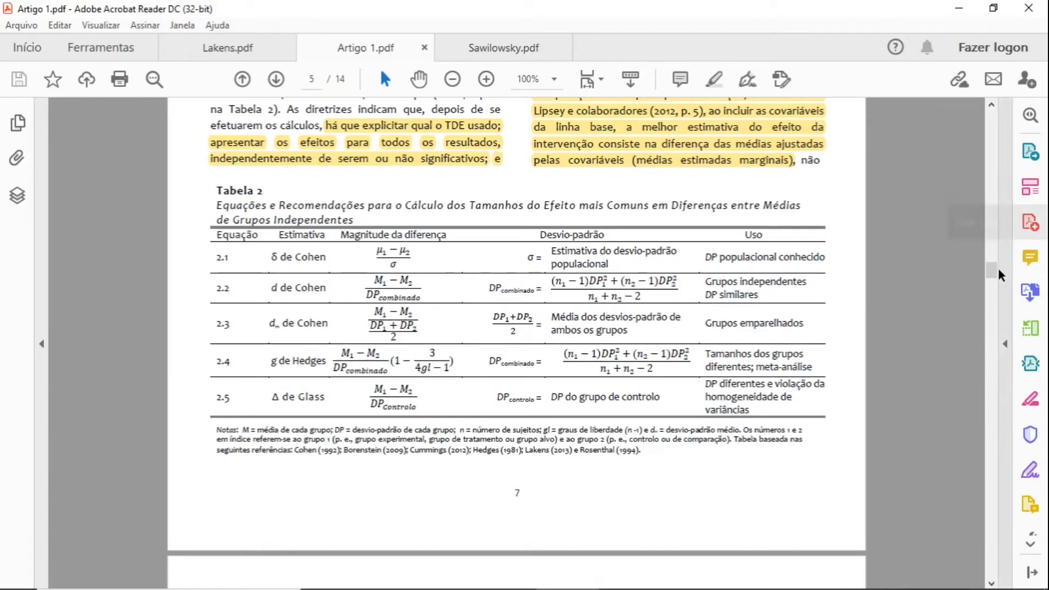
{"action": "left_click_drag", "start_coordinate": [993, 274], "coordinate": [994, 119]}
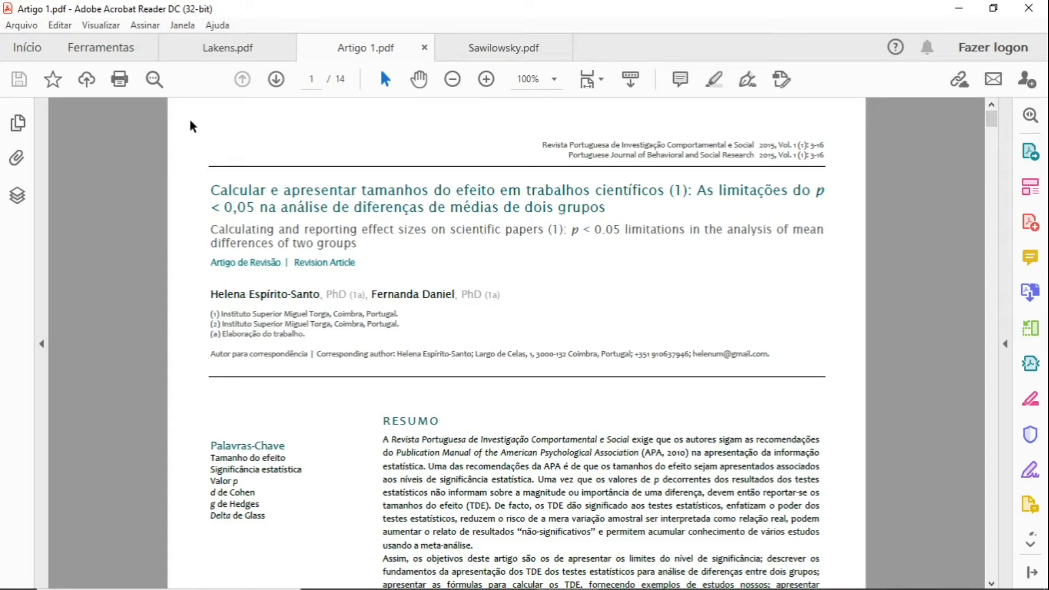
Look through Lakens.pdf up to the Cohen's d and Hedges's g formulas on page 3, and return to the first page
{"action": "left_click", "coordinate": [232, 48]}
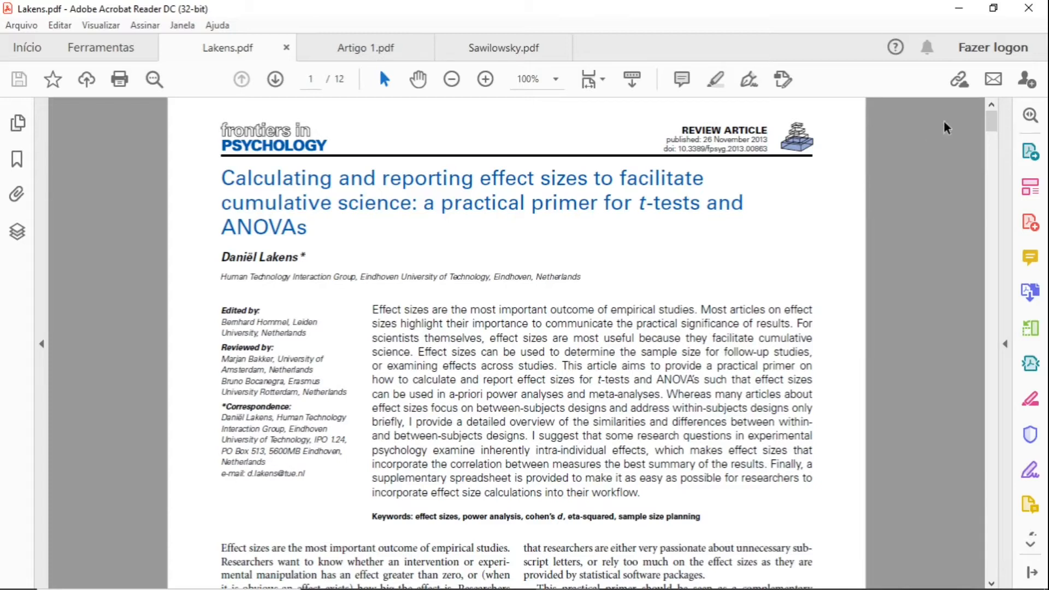
{"action": "left_click_drag", "start_coordinate": [990, 124], "coordinate": [1001, 207]}
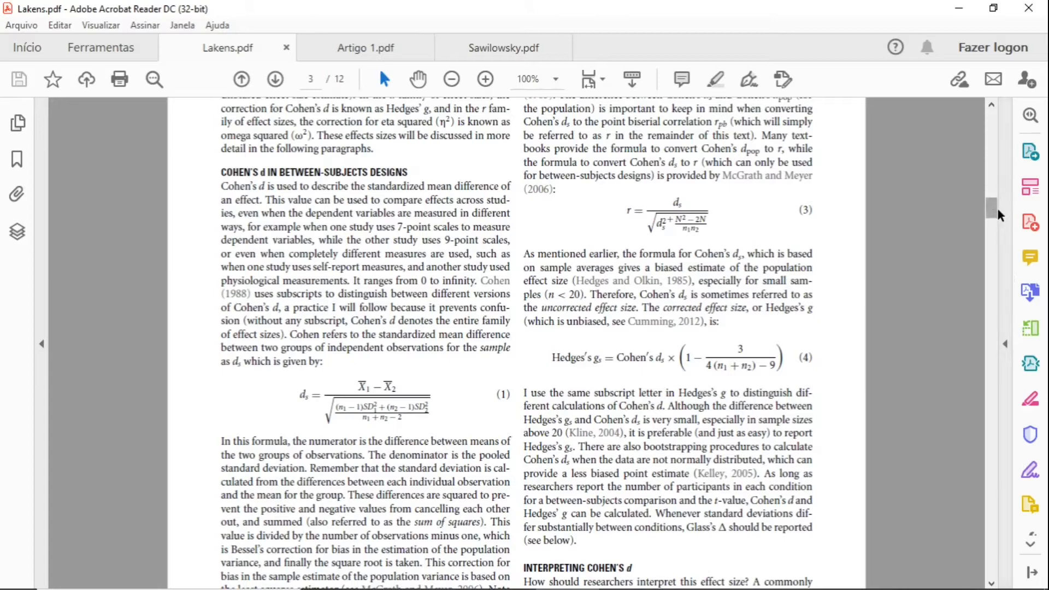
{"action": "left_click_drag", "start_coordinate": [996, 216], "coordinate": [994, 114]}
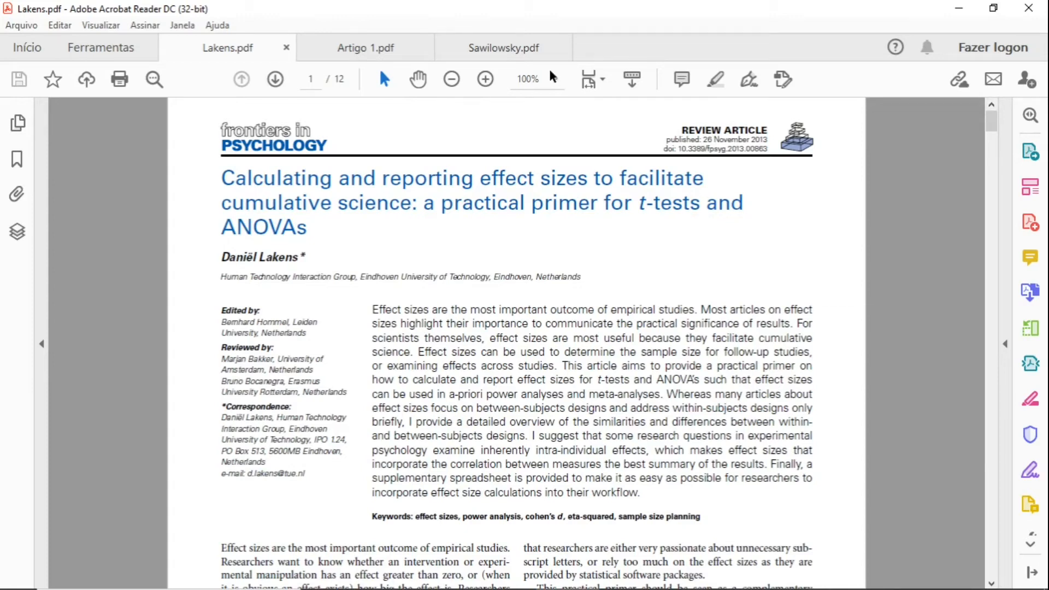
View the title page of Sawilowsky.pdf on new effect size rules of thumb
{"action": "left_click", "coordinate": [504, 49]}
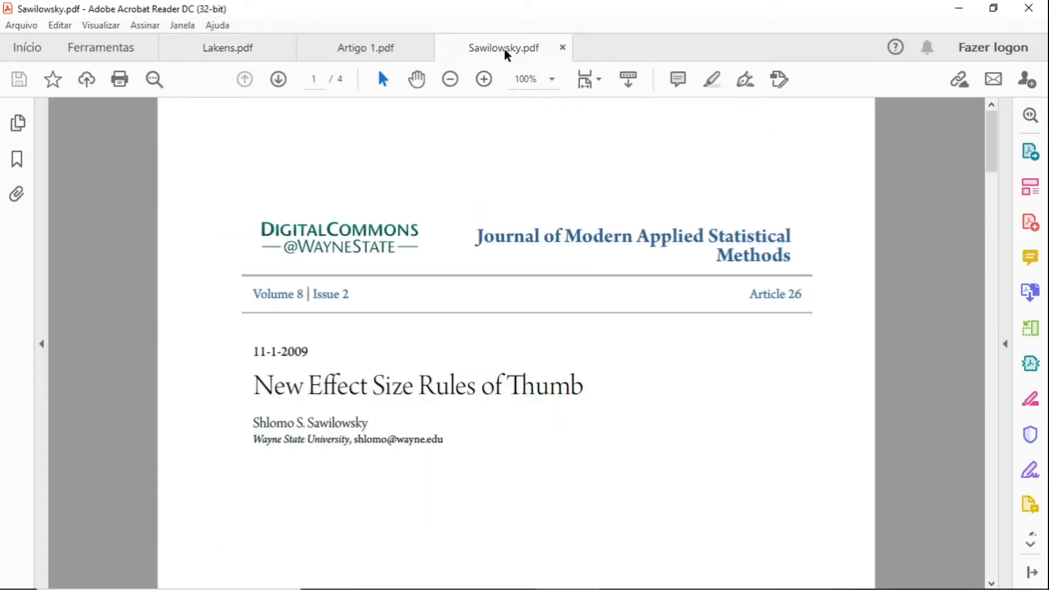
{"action": "scroll", "coordinate": [996, 153], "scroll_direction": "down", "scroll_amount": 3}
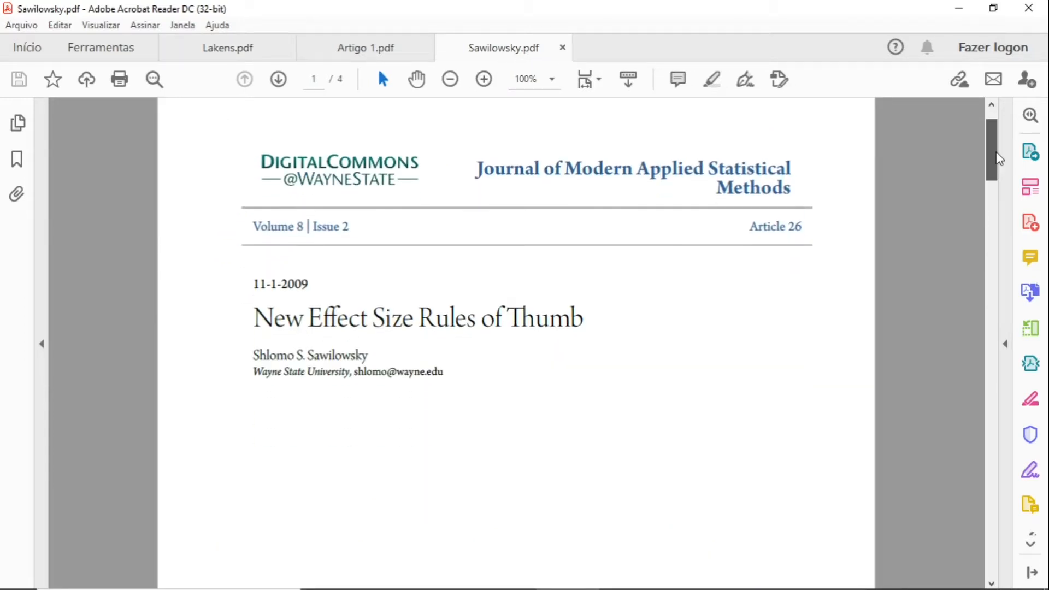
{"action": "left_click_drag", "start_coordinate": [996, 154], "coordinate": [997, 155]}
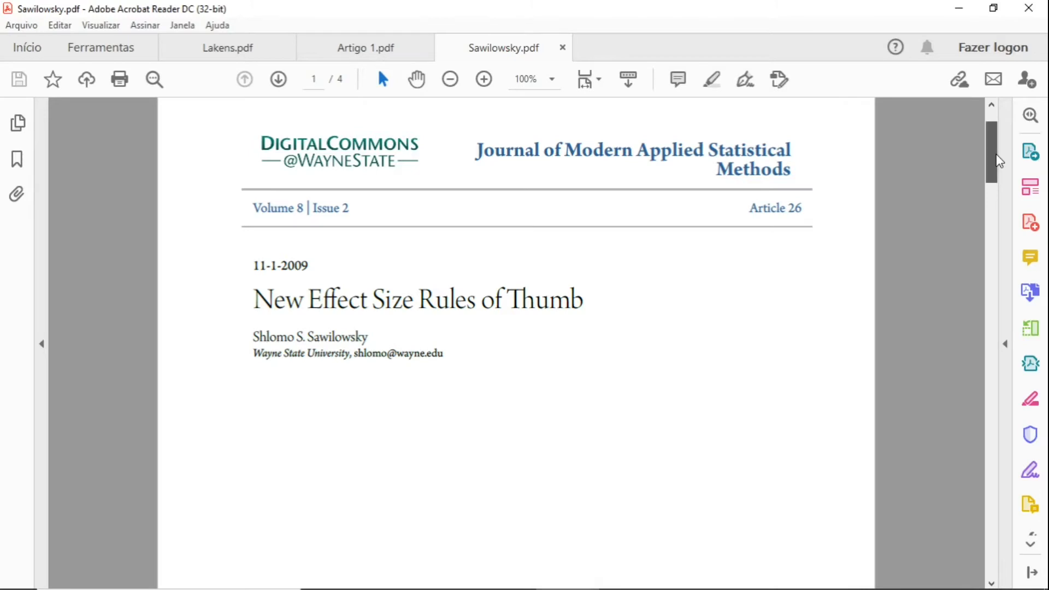
{"action": "scroll", "coordinate": [998, 151], "scroll_direction": "up", "scroll_amount": 3}
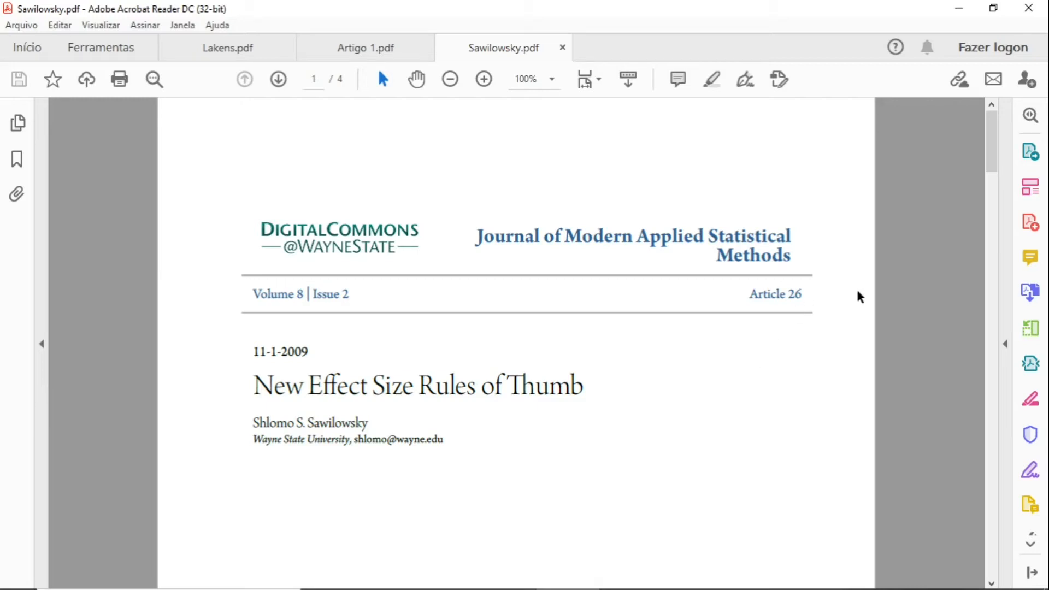
{"action": "mouse_move", "coordinate": [991, 138]}
{"action": "left_mouse_down"}
{"action": "mouse_move", "coordinate": [1017, 418]}
{"action": "mouse_move", "coordinate": [993, 448]}
{"action": "mouse_move", "coordinate": [993, 546]}
{"action": "mouse_move", "coordinate": [993, 135]}
{"action": "left_mouse_up"}
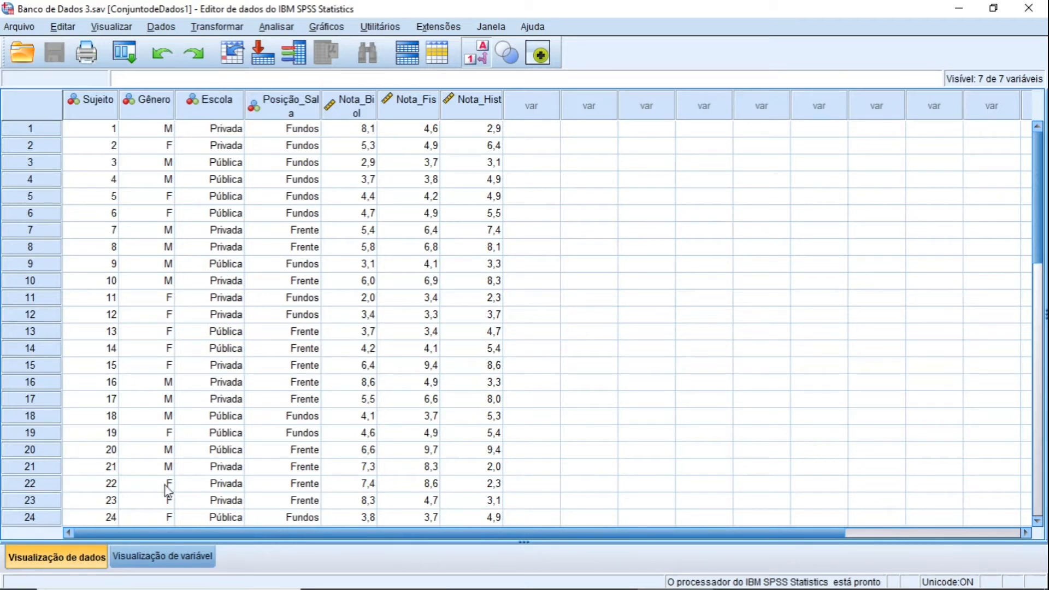
Check the numeric codes behind the value labels in the SPSS data and restore the label display
{"action": "left_click", "coordinate": [476, 57]}
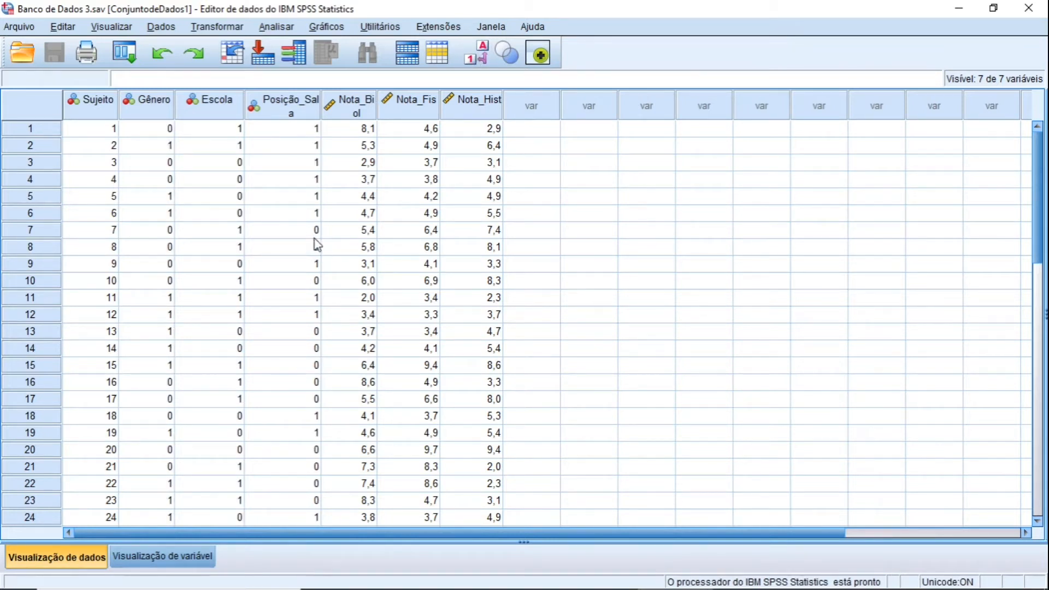
{"action": "left_click", "coordinate": [475, 60]}
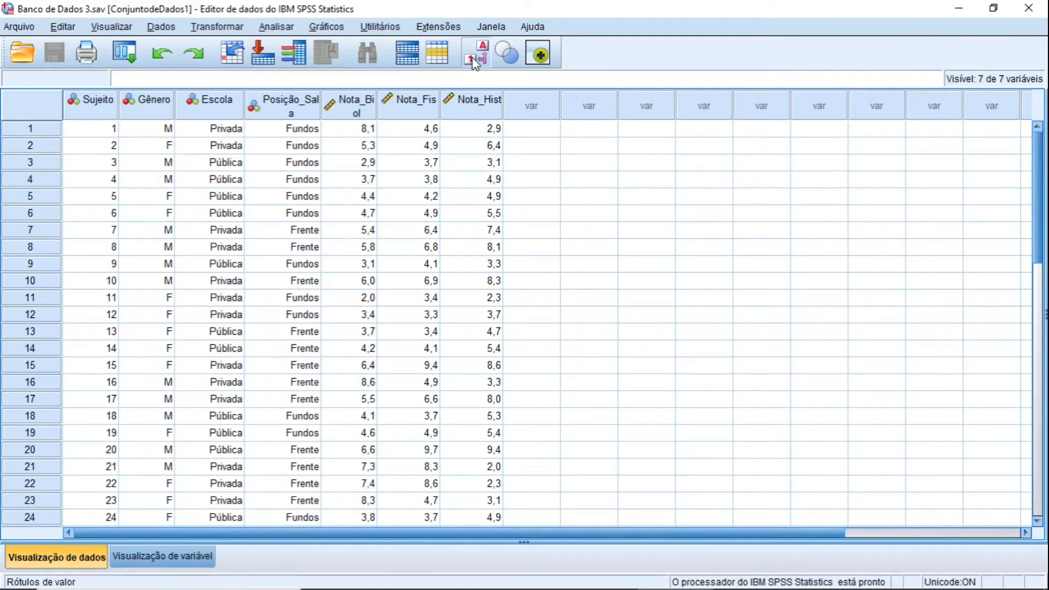
Open the independent-samples T test and reset its previous settings
{"action": "left_click", "coordinate": [281, 29]}
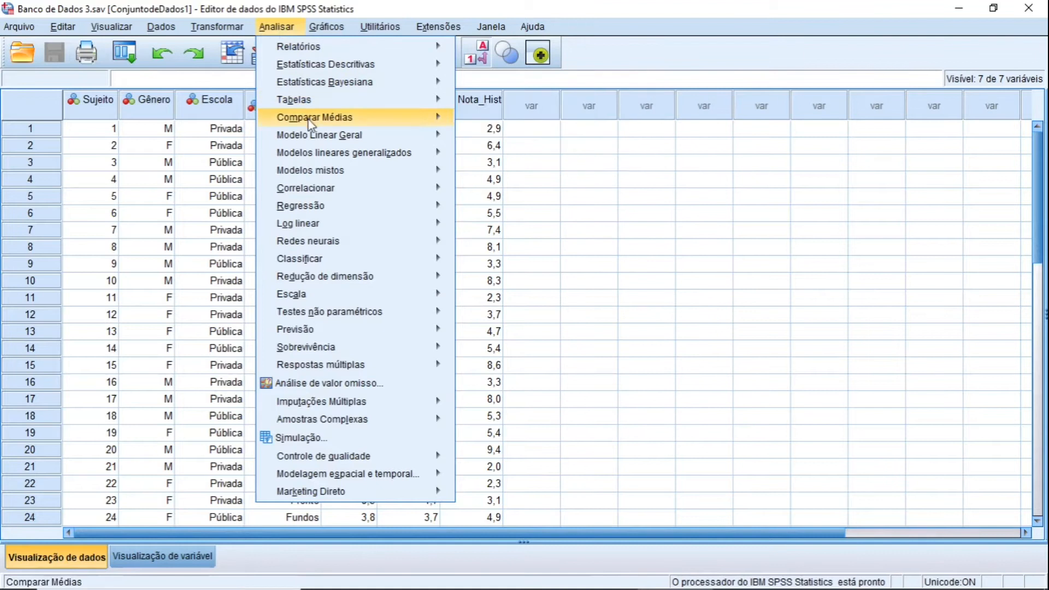
{"action": "mouse_move", "coordinate": [383, 117]}
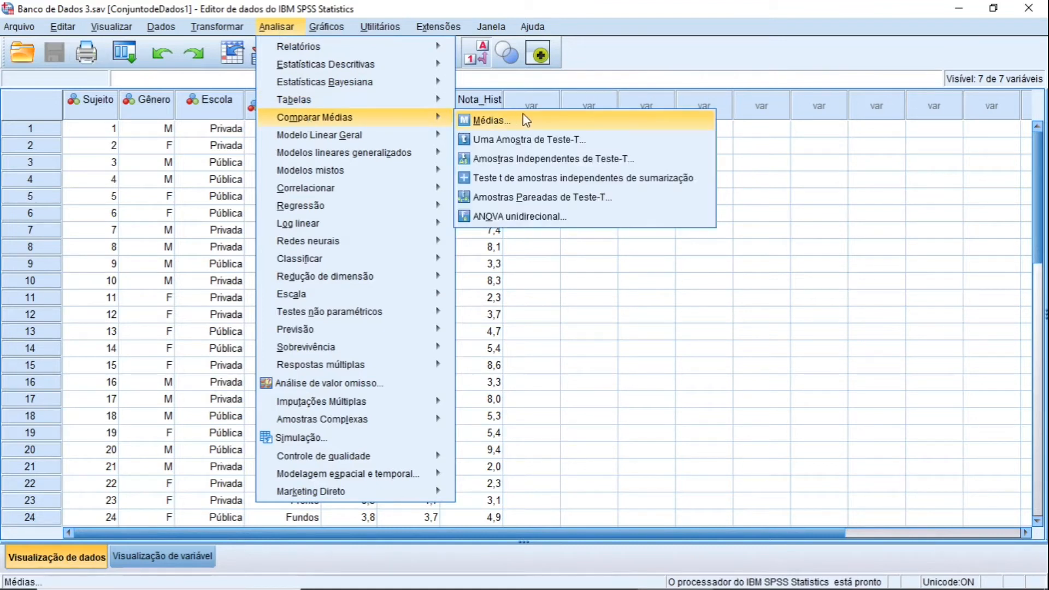
{"action": "left_click", "coordinate": [531, 158]}
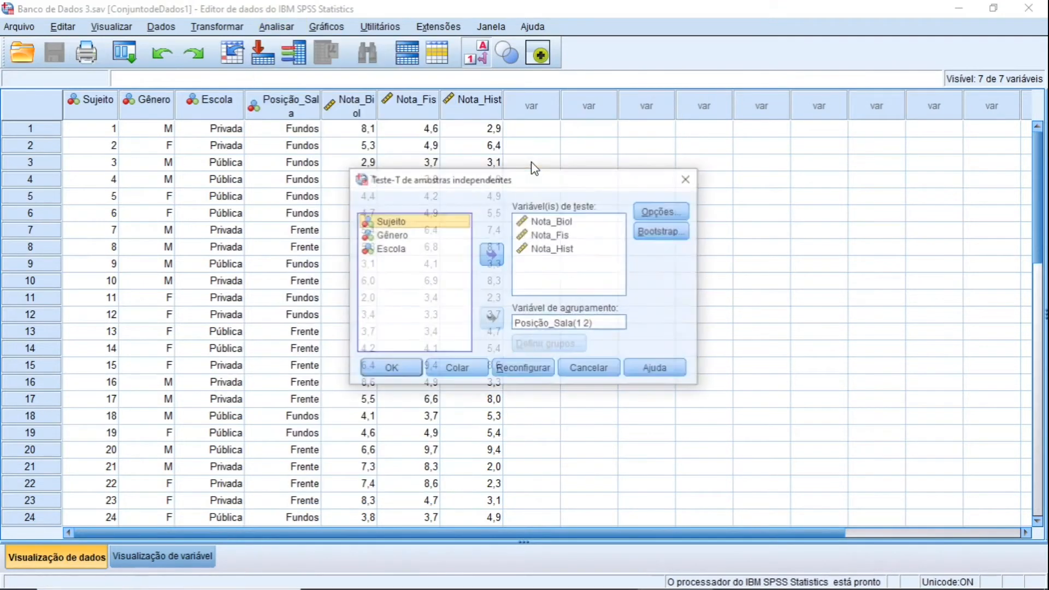
{"action": "left_click", "coordinate": [530, 373]}
Set Posição_Sala as the grouping variable, with group 1 defined as 0 and group 2 as 1
{"action": "left_click", "coordinate": [405, 264]}
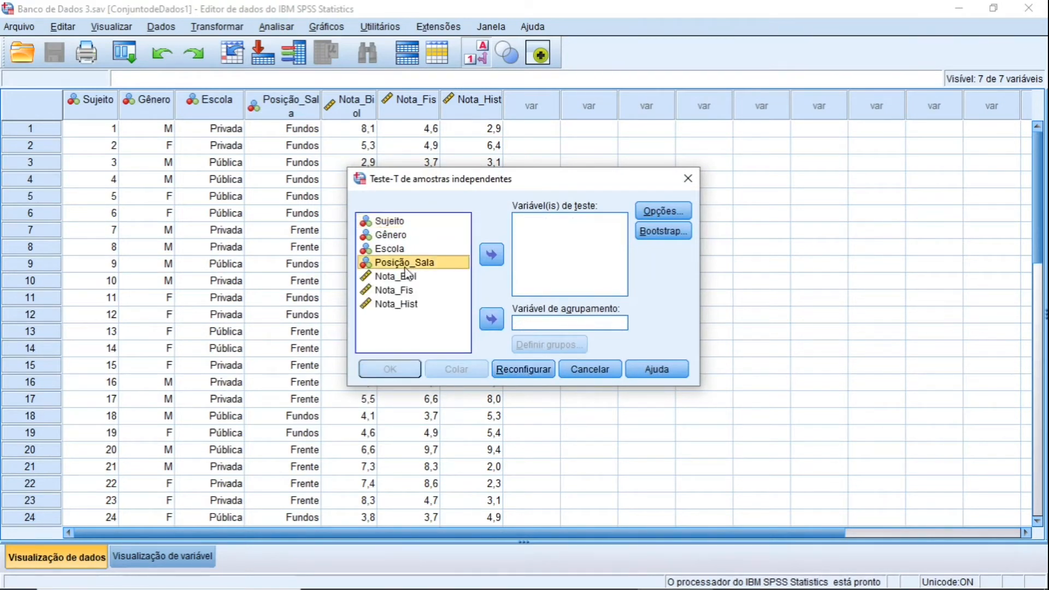
{"action": "left_click", "coordinate": [492, 320]}
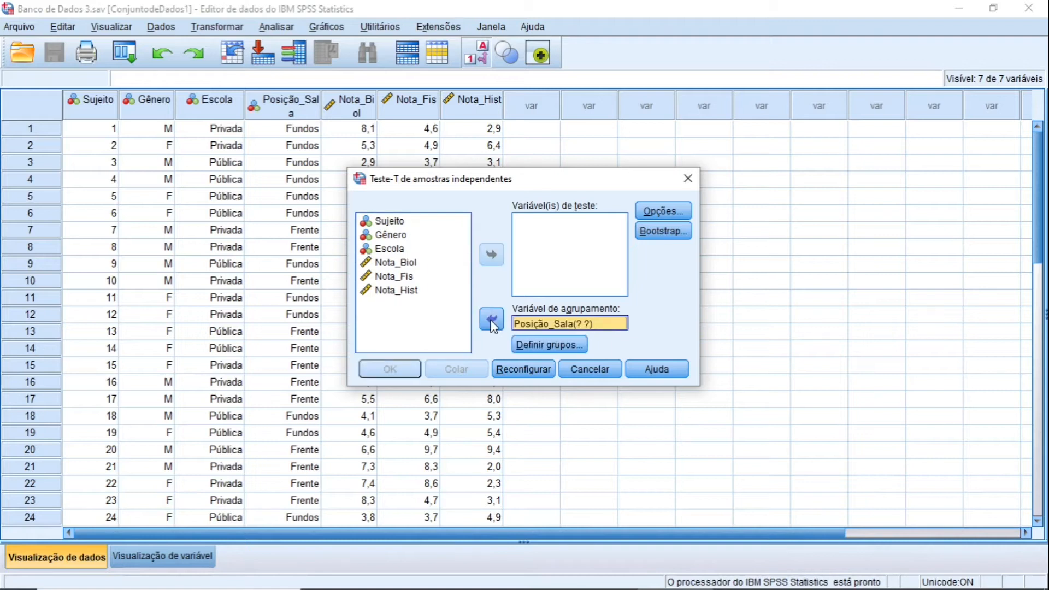
{"action": "left_click", "coordinate": [568, 348]}
{"action": "type", "text": "0"}
{"action": "key", "text": "Tab"}
{"action": "type", "text": "1"}
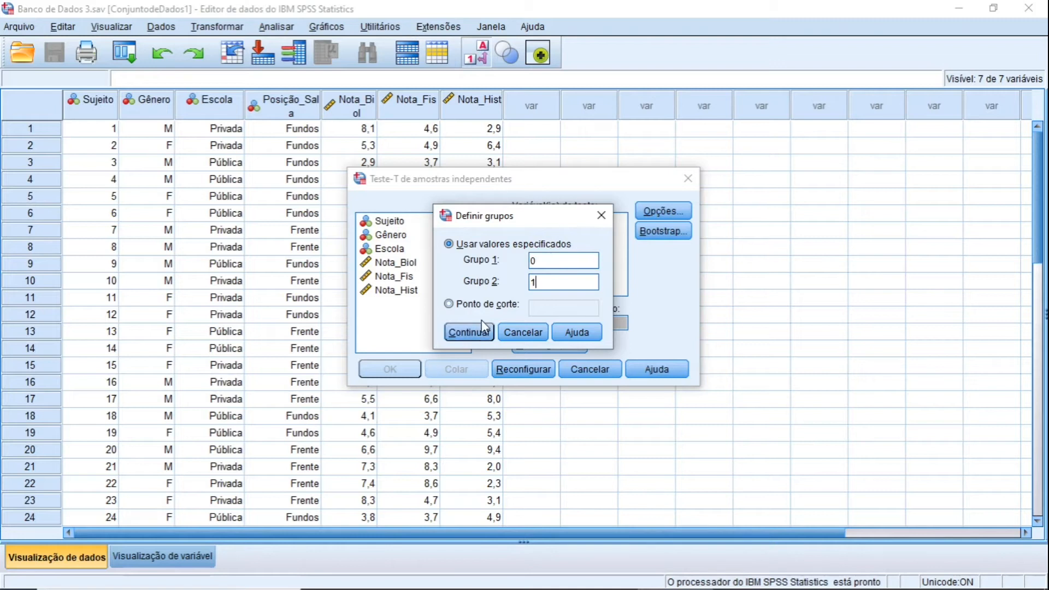
{"action": "left_click", "coordinate": [469, 332]}
Add Nota_Biol, Nota_Fis and Nota_Hist as test variables and run the independent-samples T test
{"action": "left_click", "coordinate": [409, 265]}
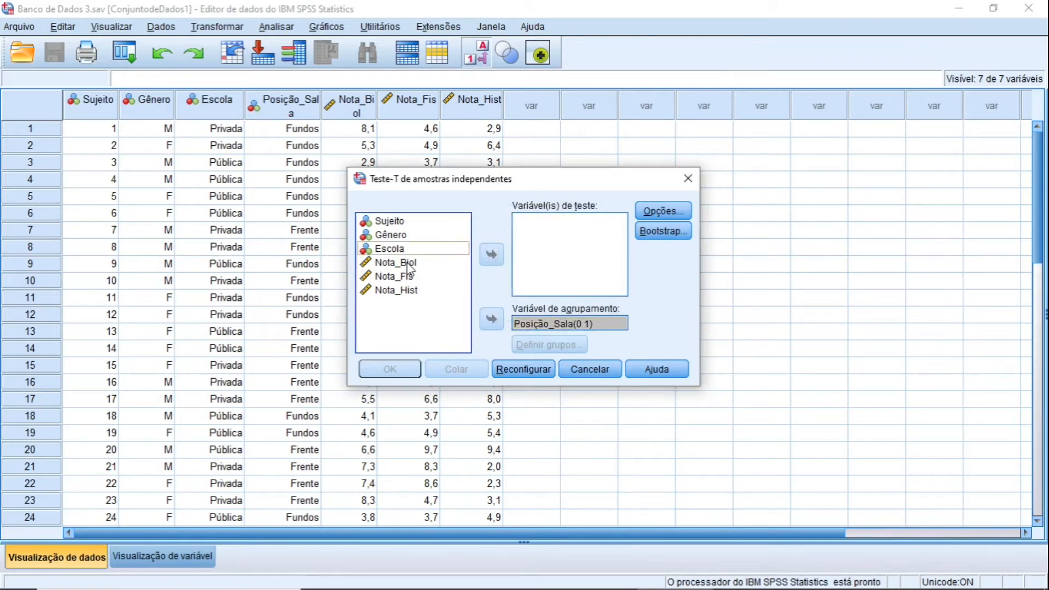
{"action": "left_click", "coordinate": [408, 291], "text": "shift"}
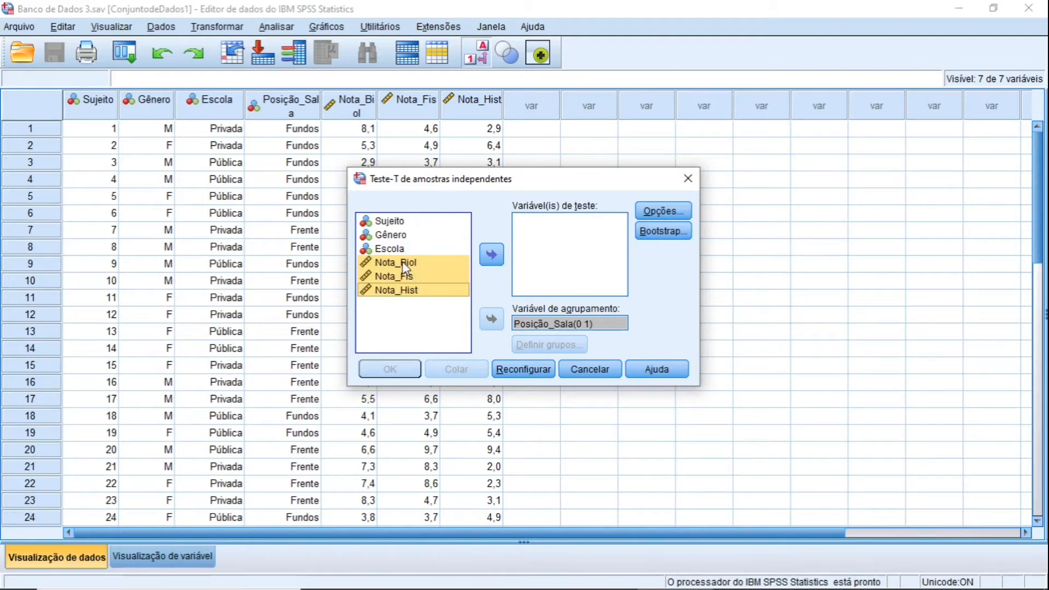
{"action": "left_click", "coordinate": [492, 256]}
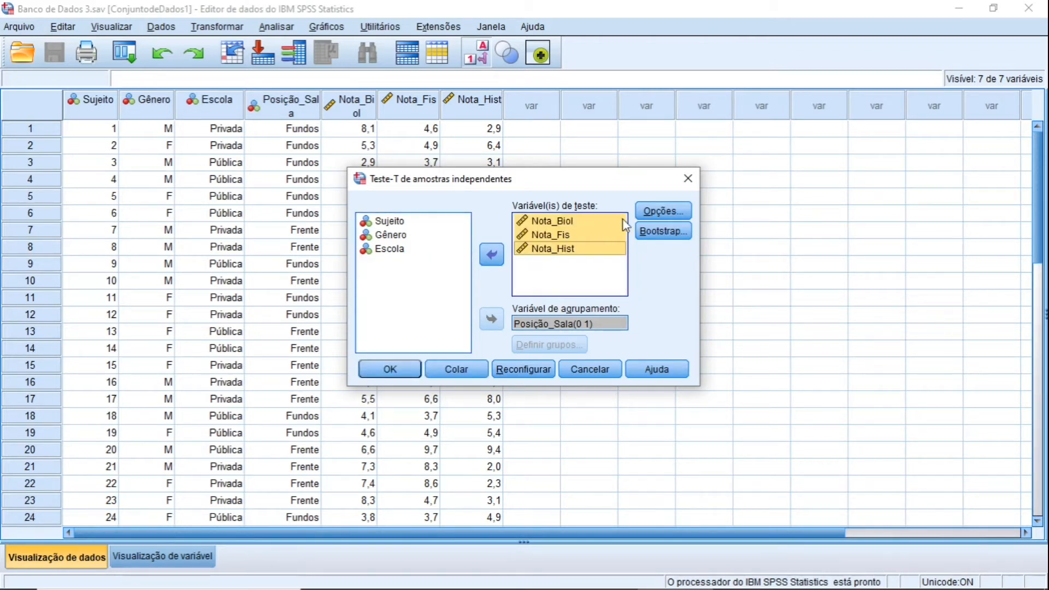
{"action": "left_click", "coordinate": [641, 214]}
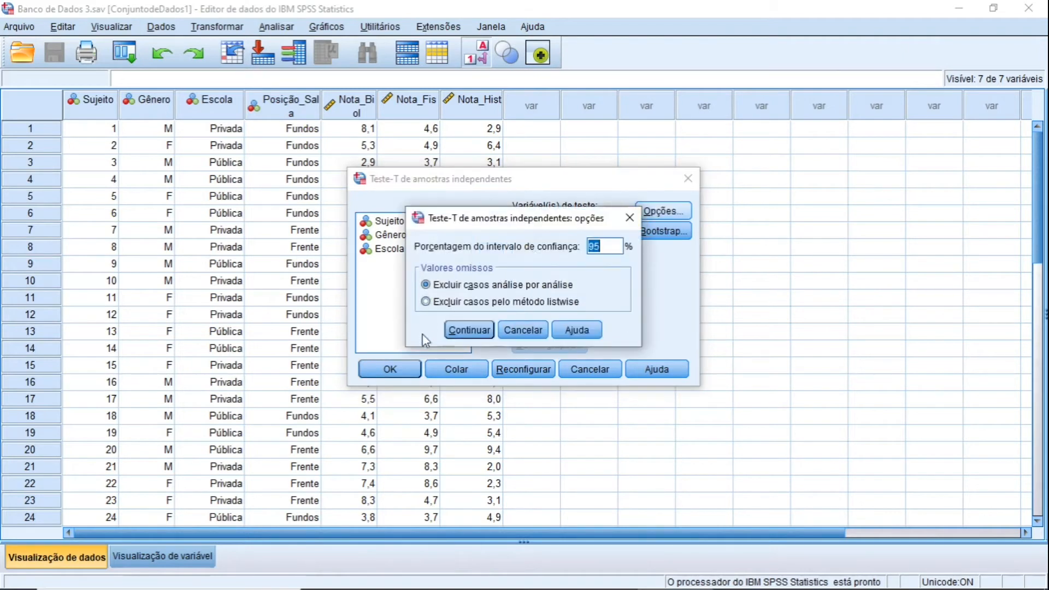
{"action": "left_click", "coordinate": [522, 329]}
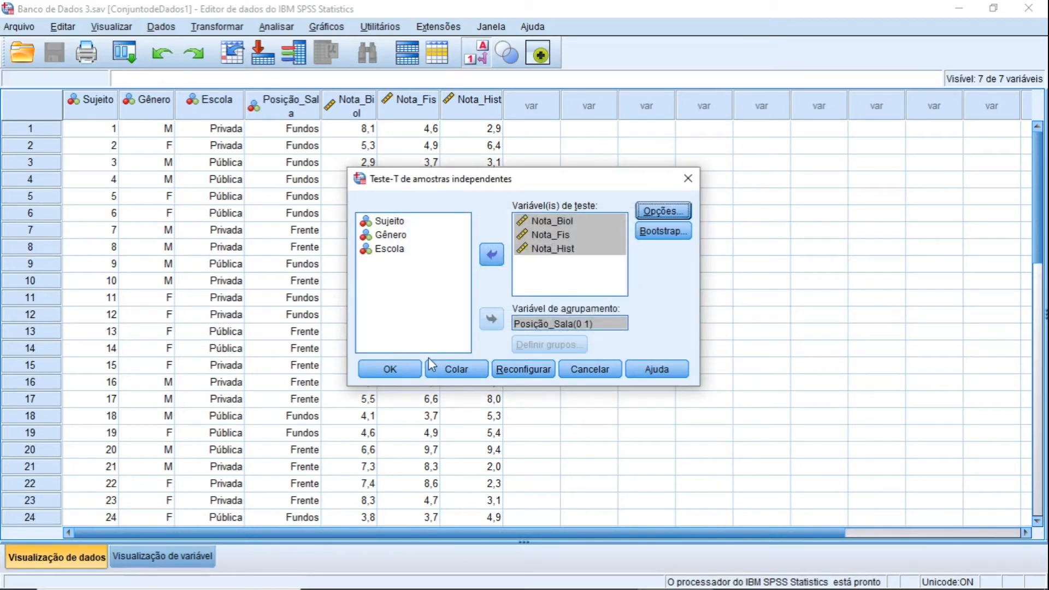
{"action": "left_click", "coordinate": [406, 371]}
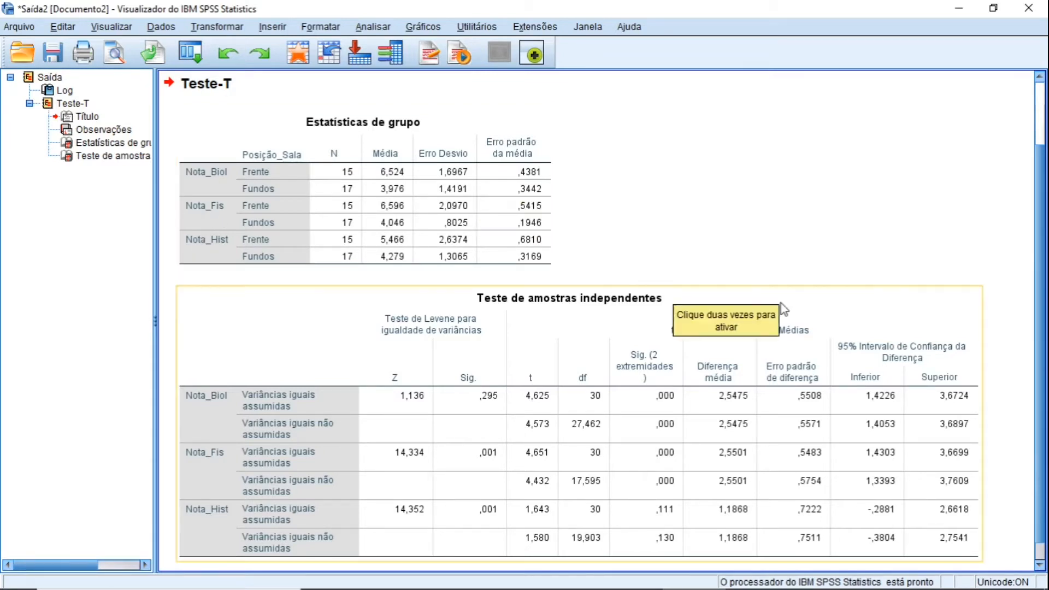
Review the Levene and t-test results in the output and copy the Estatísticas de grupo table
{"action": "scroll", "coordinate": [1014, 305], "scroll_direction": "down", "scroll_amount": 1}
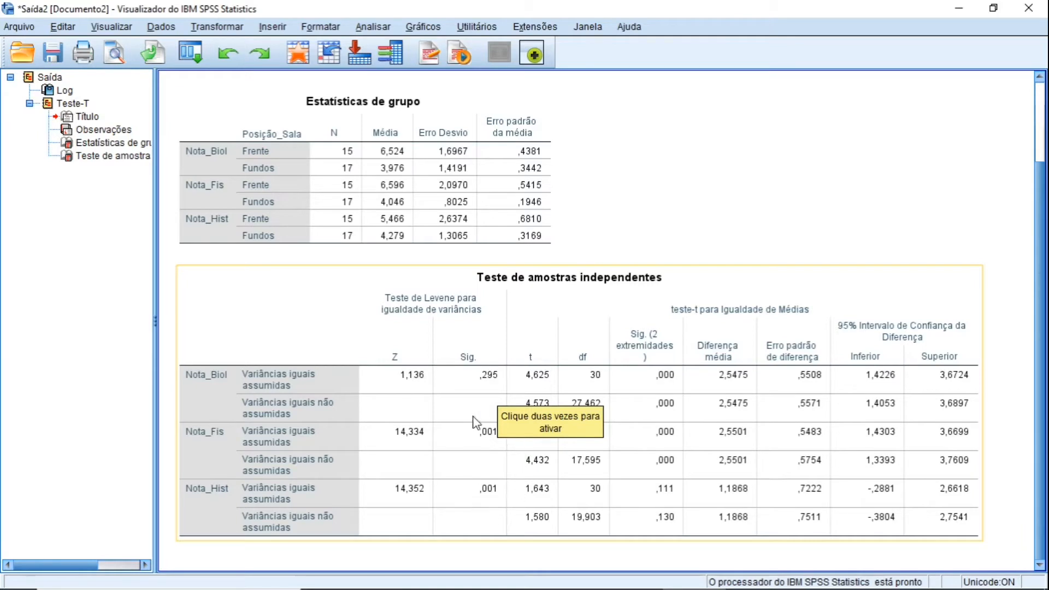
{"action": "left_click", "coordinate": [474, 548]}
{"action": "left_click", "coordinate": [517, 458]}
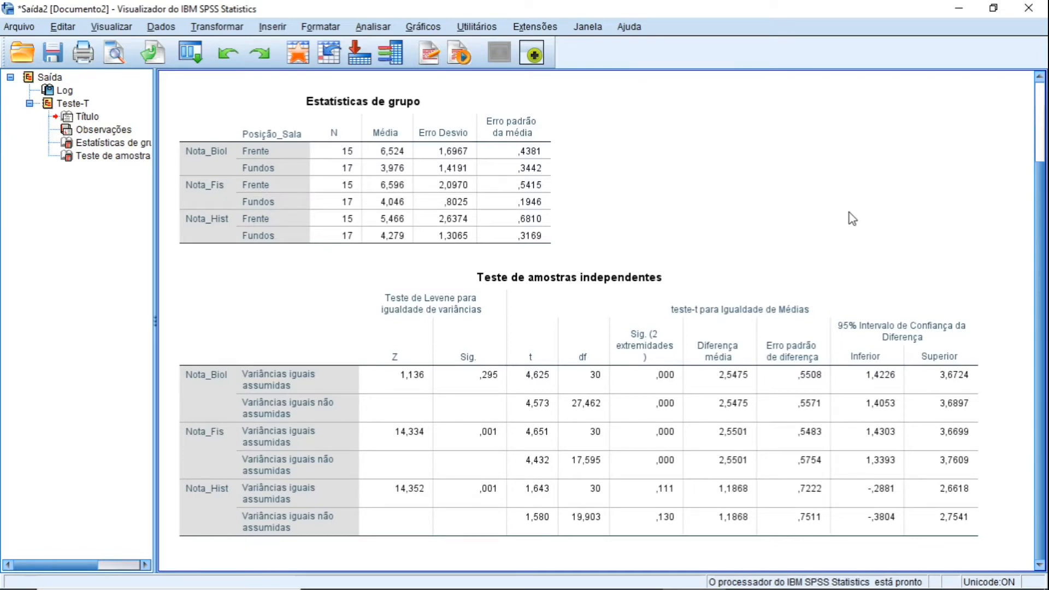
{"action": "left_click", "coordinate": [429, 129]}
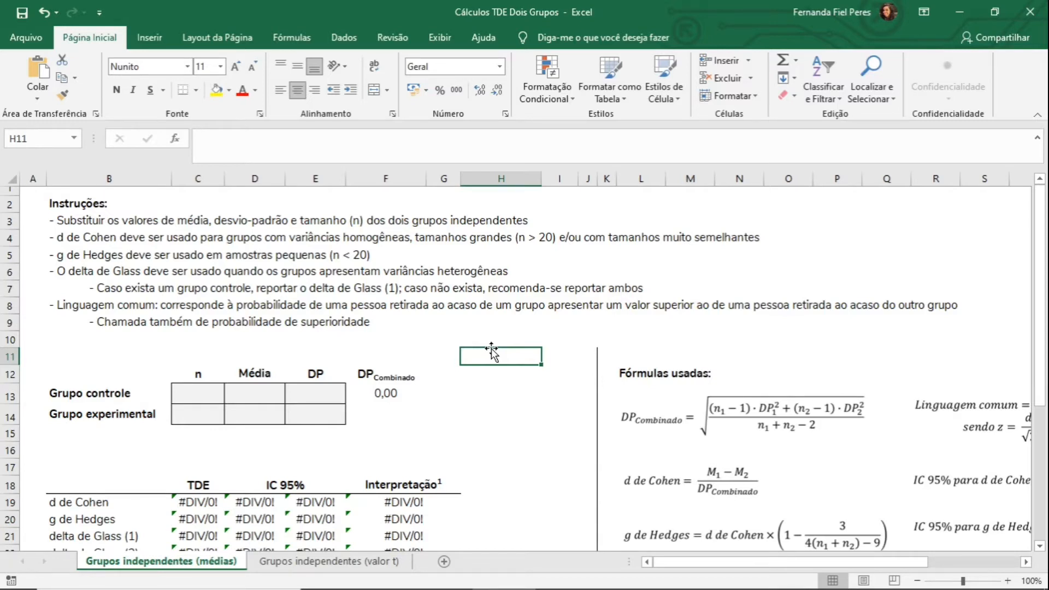
In the Excel workbook Cálculos TDE Dois Grupos, review the instructions and input cells on the médias and valor t sheets
{"action": "left_click_drag", "start_coordinate": [71, 203], "coordinate": [74, 319]}
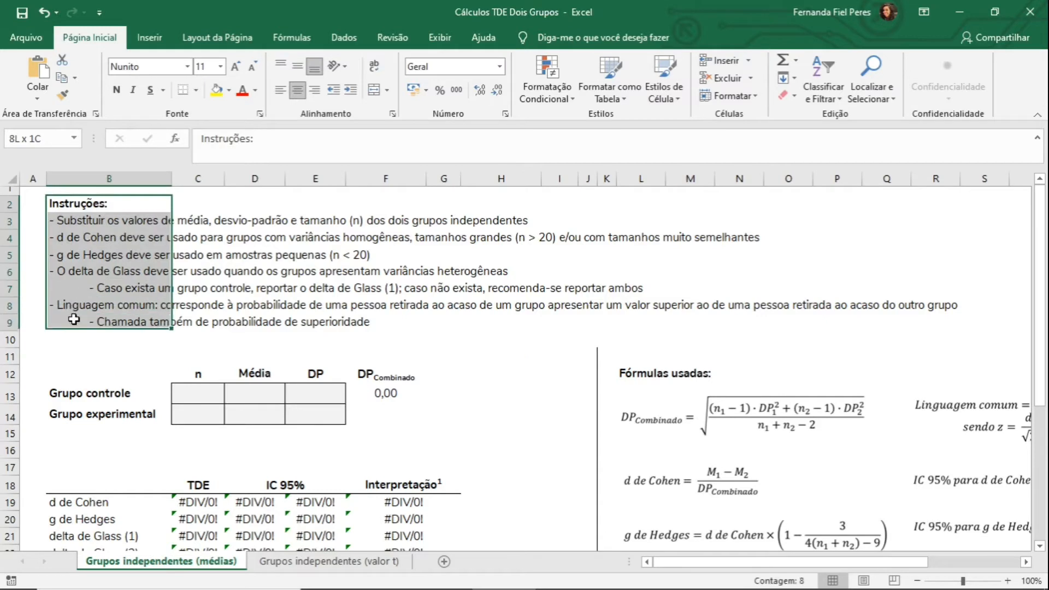
{"action": "left_click", "coordinate": [268, 296]}
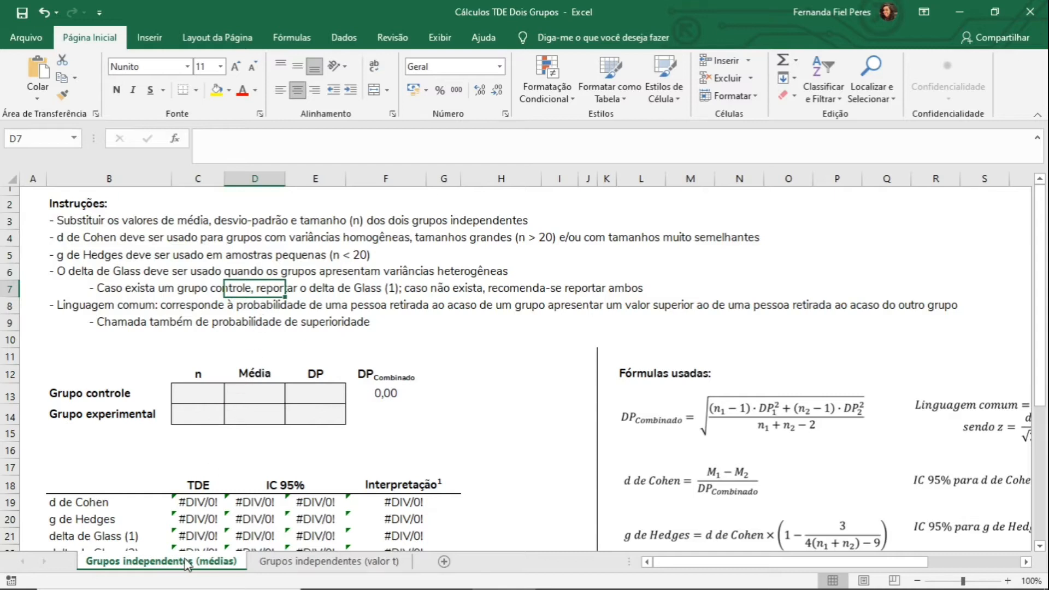
{"action": "left_click", "coordinate": [385, 569]}
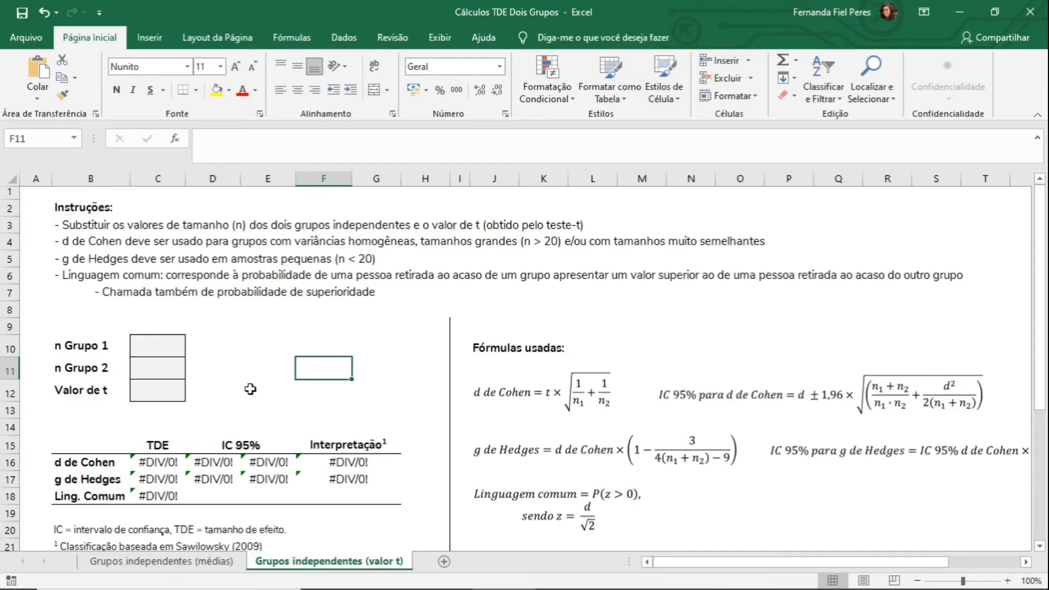
{"action": "left_click", "coordinate": [147, 394]}
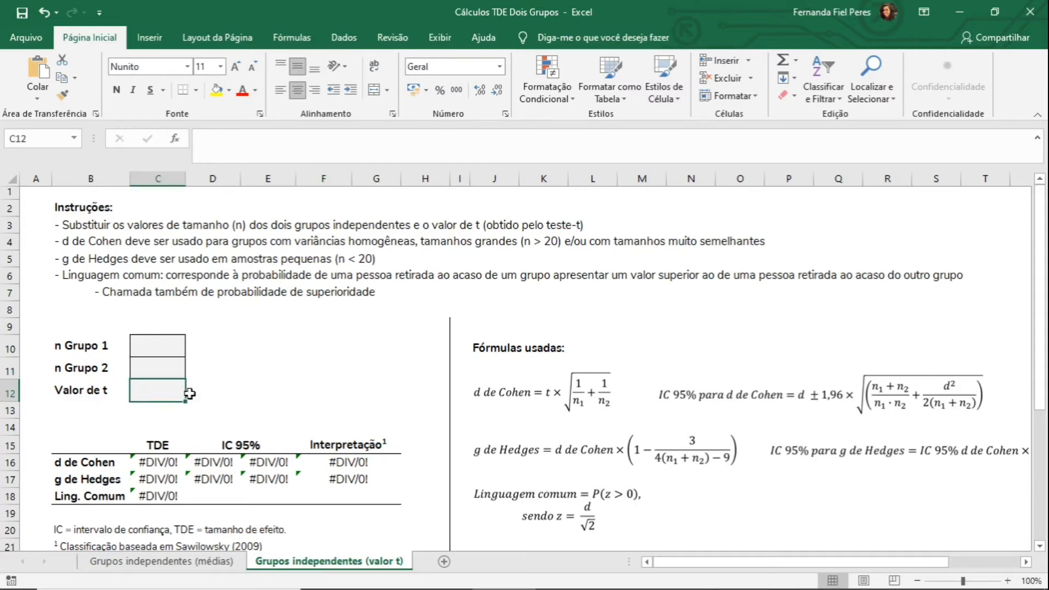
{"action": "left_click", "coordinate": [208, 394]}
{"action": "left_click", "coordinate": [200, 563]}
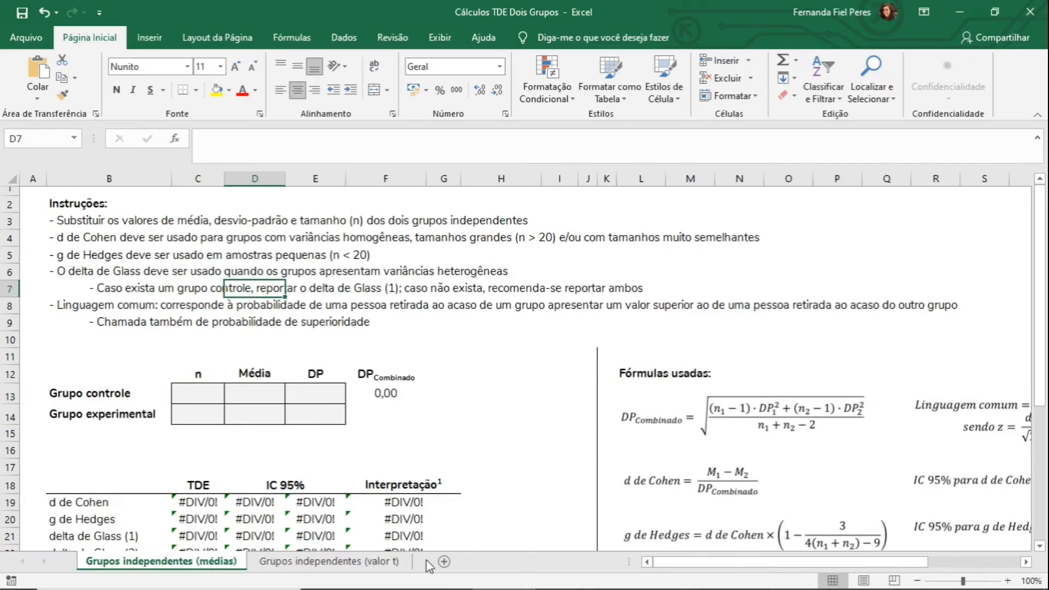
Add a new worksheet and paste the copied group statistics table at A1, matching the destination formatting
{"action": "left_click", "coordinate": [446, 562]}
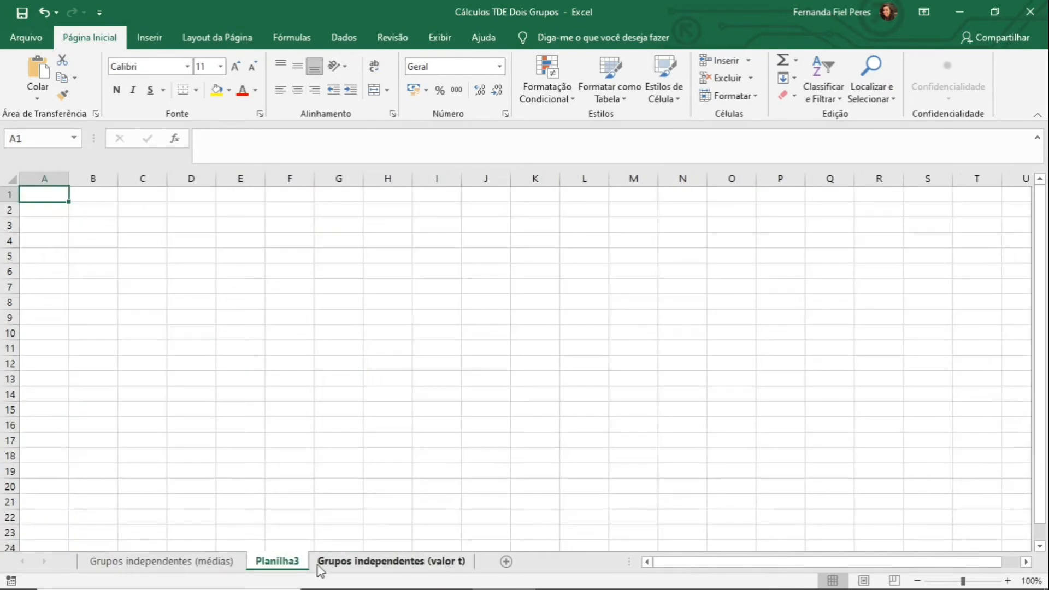
{"action": "right_click", "coordinate": [53, 197]}
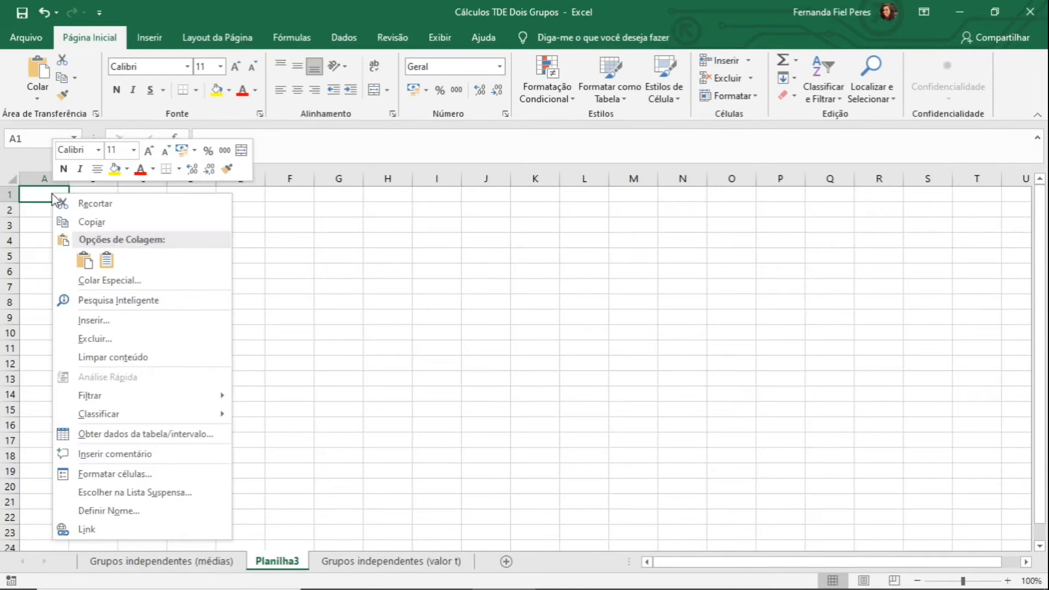
{"action": "left_click", "coordinate": [107, 260]}
{"action": "left_click", "coordinate": [434, 282]}
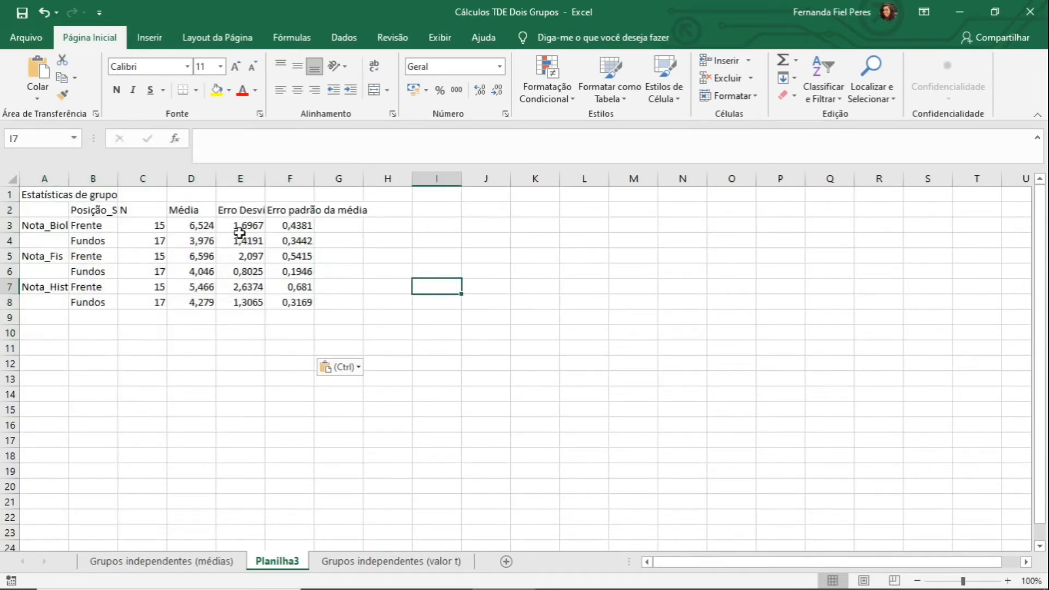
Autofit column A to its contents and right-align it
{"action": "double_click", "coordinate": [68, 179]}
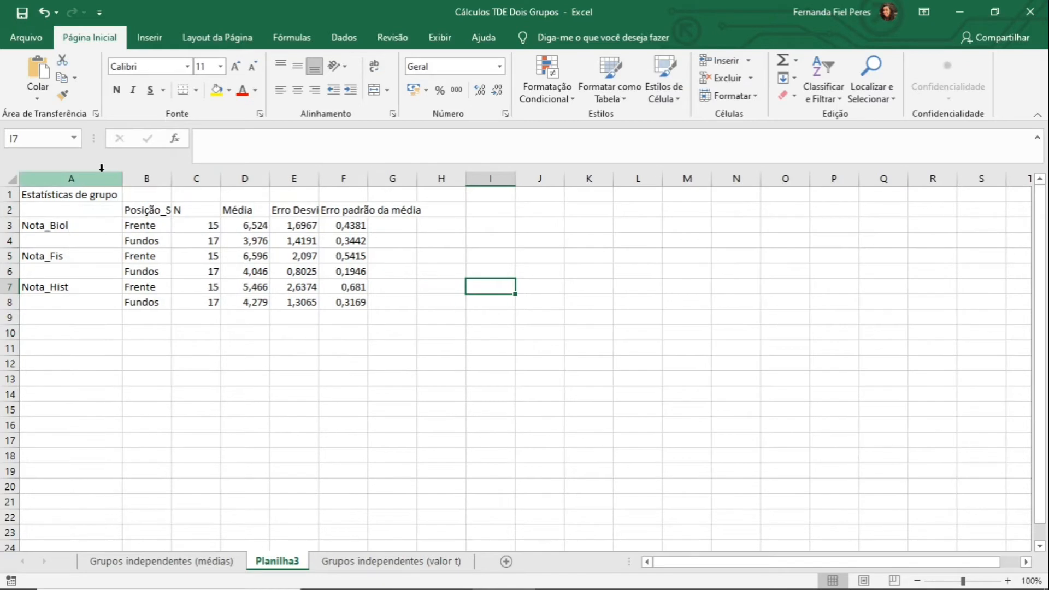
{"action": "left_click", "coordinate": [104, 179]}
{"action": "left_click", "coordinate": [314, 90]}
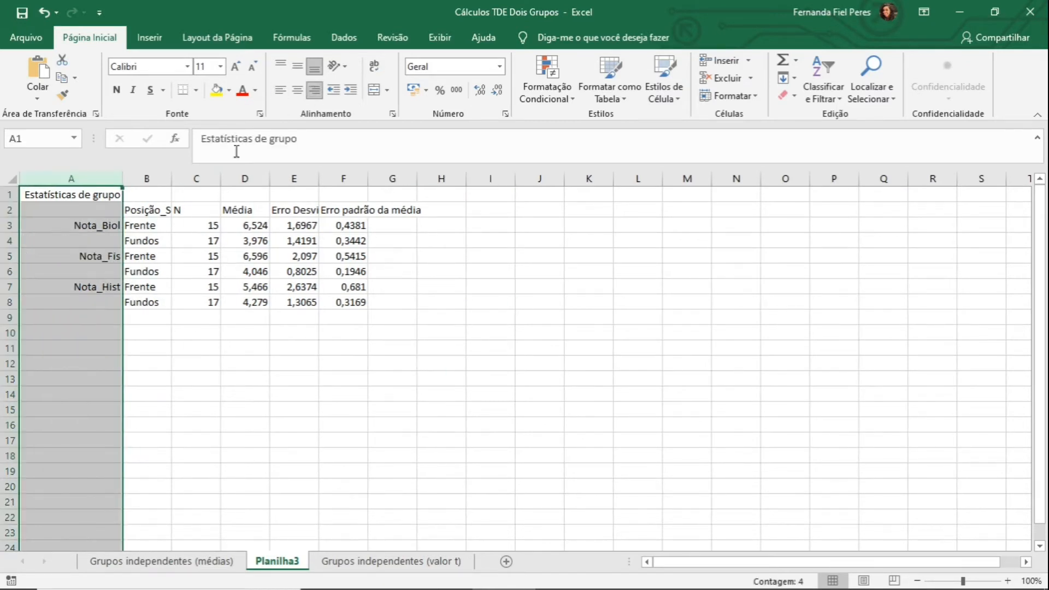
Autofit columns B and E to their contents and center columns B through E
{"action": "double_click", "coordinate": [171, 179]}
{"action": "left_click_drag", "start_coordinate": [155, 183], "coordinate": [314, 190]}
{"action": "left_click", "coordinate": [298, 90]}
{"action": "left_click", "coordinate": [458, 303]}
{"action": "double_click", "coordinate": [336, 178]}
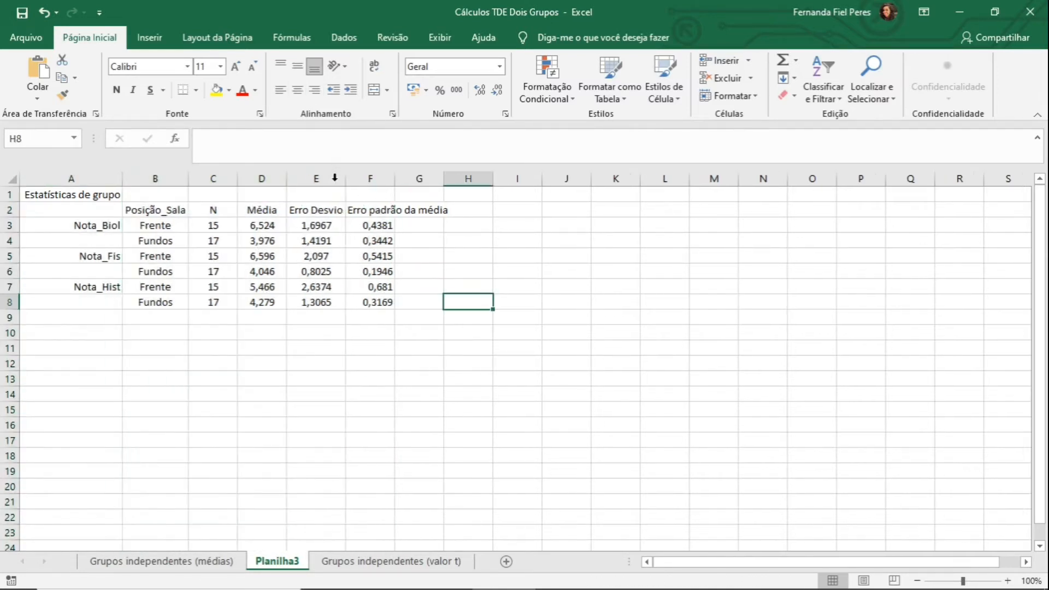
Shorten the header in E2 to Desvio
{"action": "double_click", "coordinate": [312, 209]}
{"action": "key", "text": "BackSpace"}
{"action": "key", "text": "BackSpace"}
{"action": "key", "text": "BackSpace"}
{"action": "key", "text": "BackSpace"}
{"action": "key", "text": "BackSpace"}
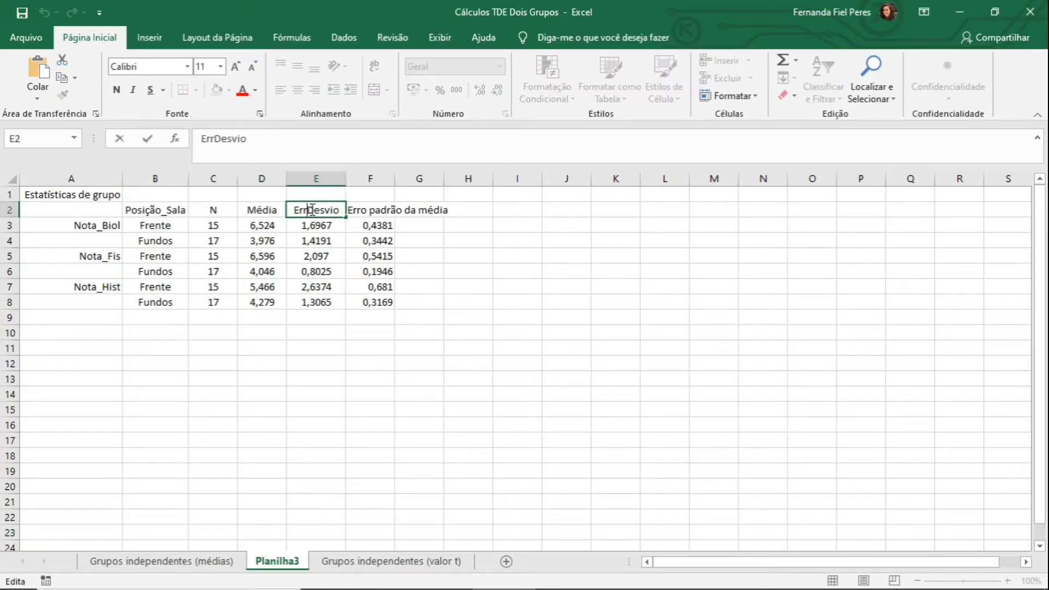
{"action": "left_click", "coordinate": [372, 213]}
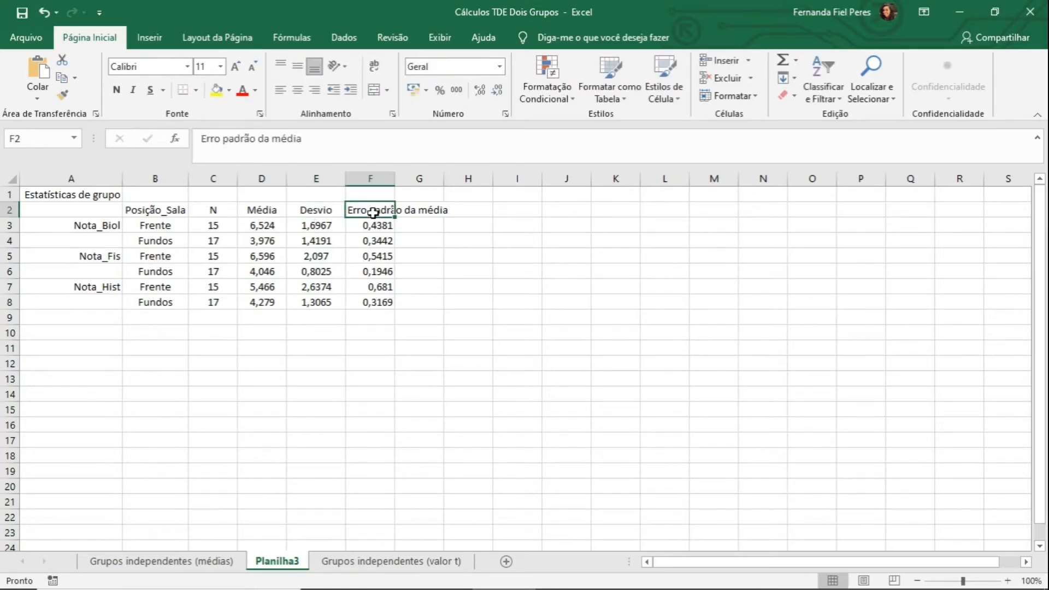
Clear the Erro padrão da média column F from the pasted table
{"action": "left_click", "coordinate": [372, 178]}
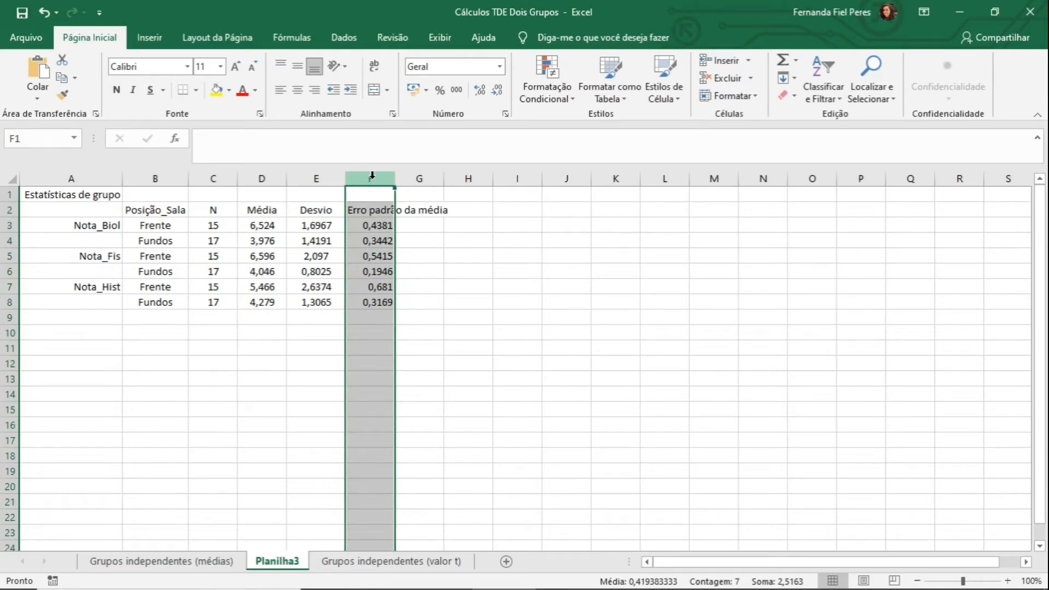
{"action": "key", "text": "Delete"}
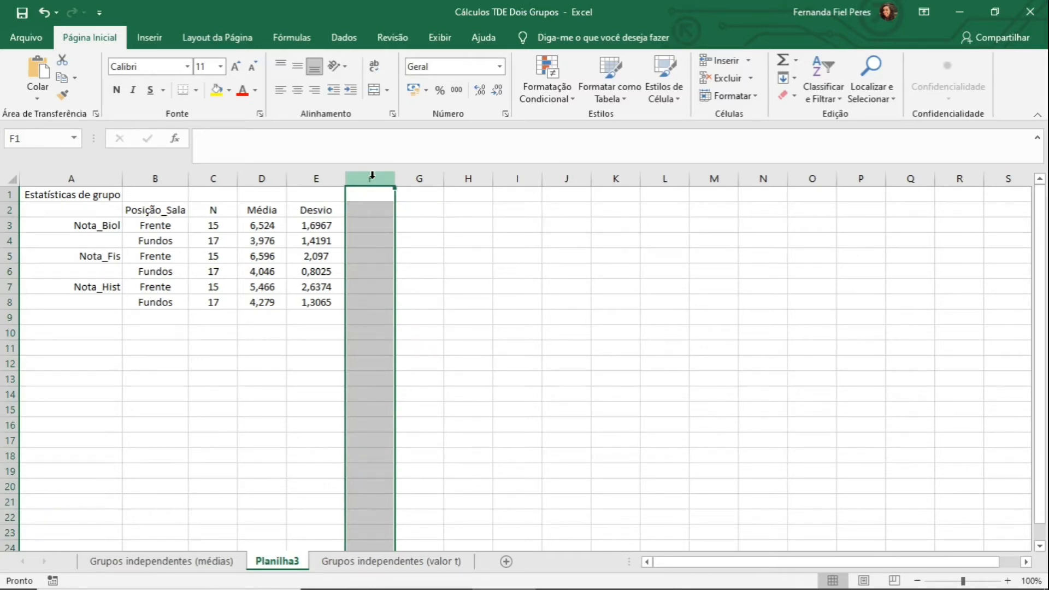
{"action": "left_click", "coordinate": [489, 331]}
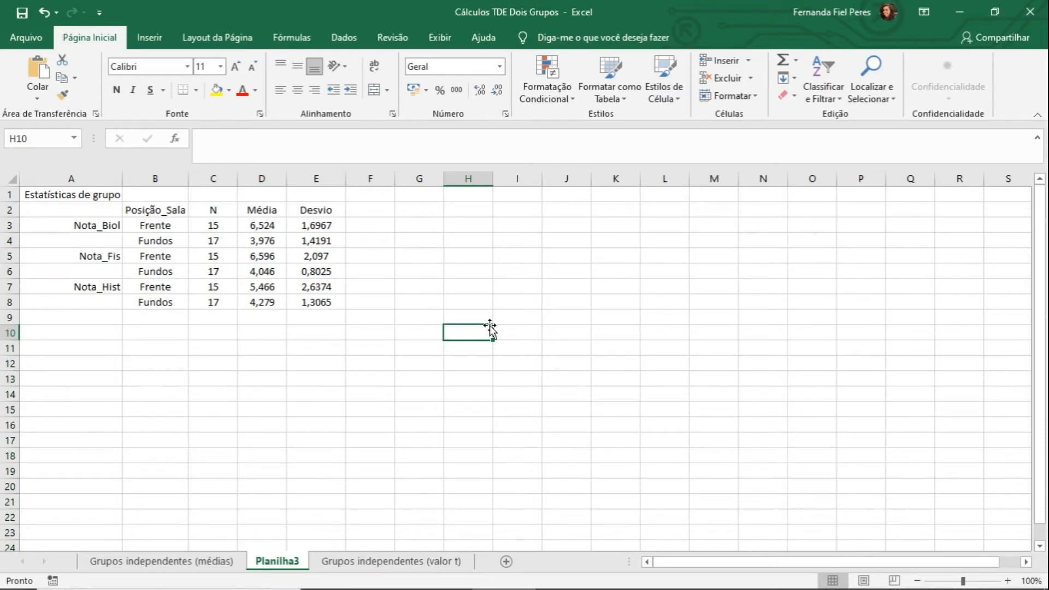
On the Grupos independentes (médias) sheet, examine the n, Média and DP input cells and the effect size results table
{"action": "left_click", "coordinate": [174, 561]}
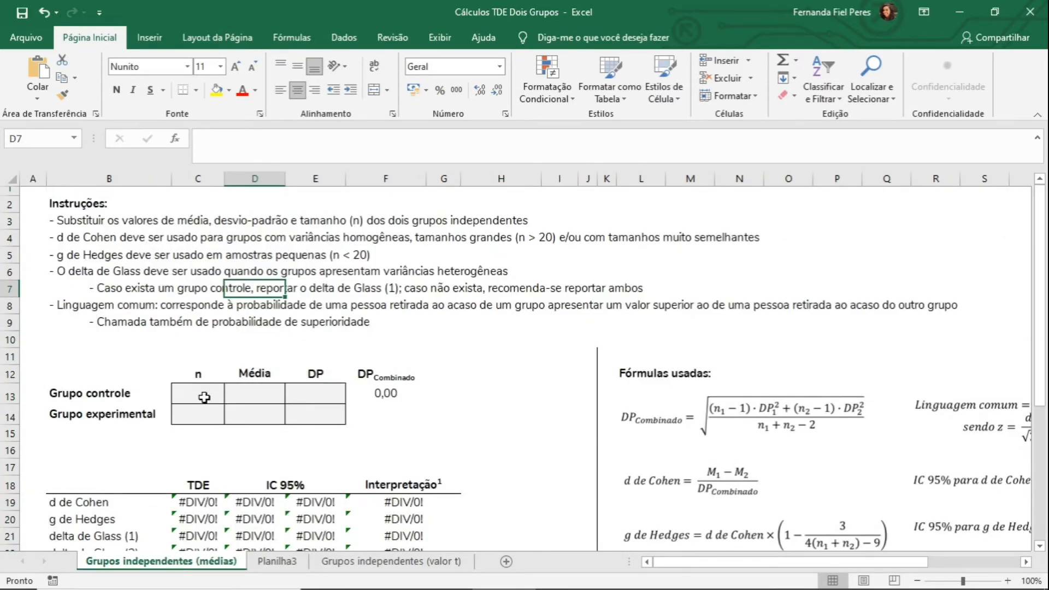
{"action": "left_click_drag", "start_coordinate": [203, 397], "coordinate": [323, 416]}
{"action": "left_click", "coordinate": [323, 416]}
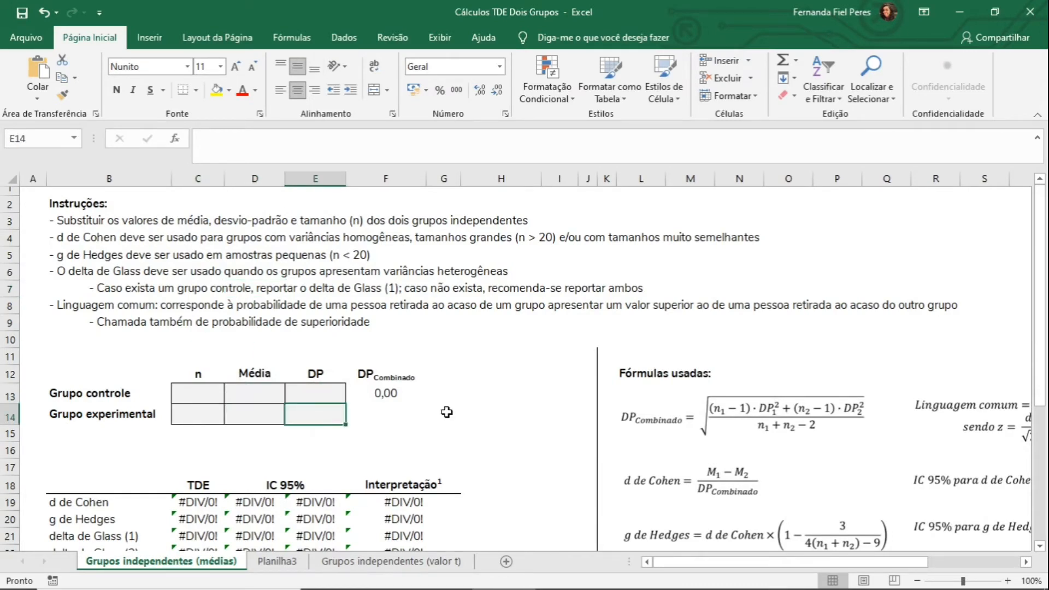
{"action": "left_click_drag", "start_coordinate": [1039, 249], "coordinate": [1042, 298]}
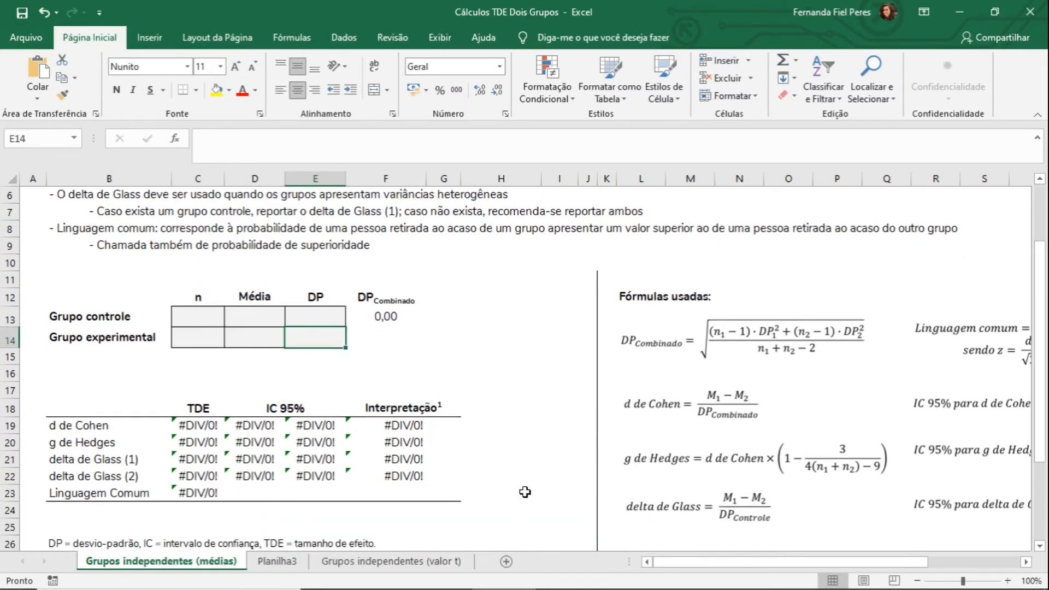
{"action": "left_click_drag", "start_coordinate": [1046, 318], "coordinate": [1045, 261]}
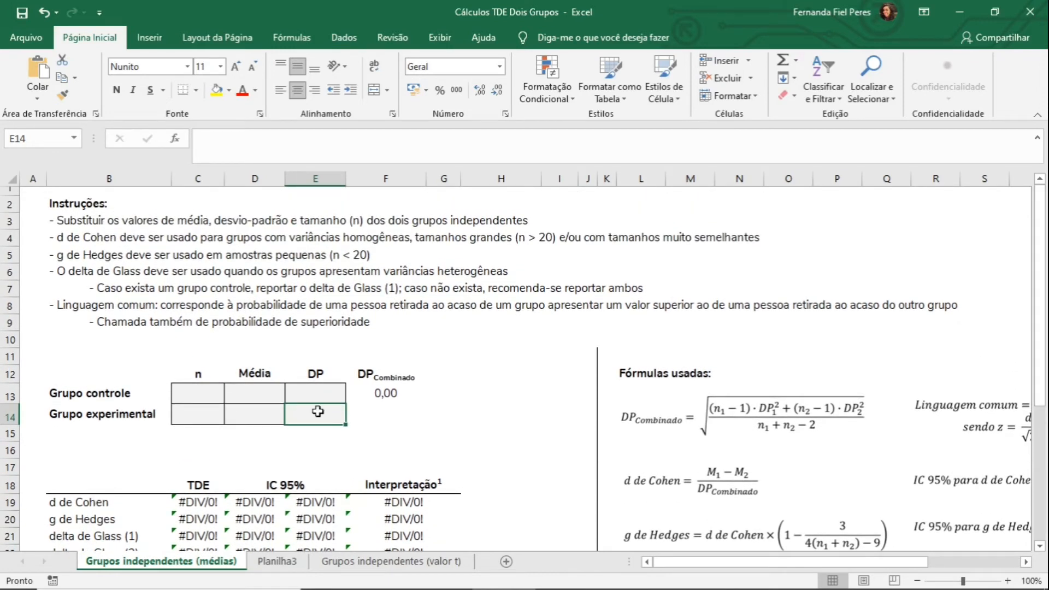
{"action": "left_click", "coordinate": [312, 504]}
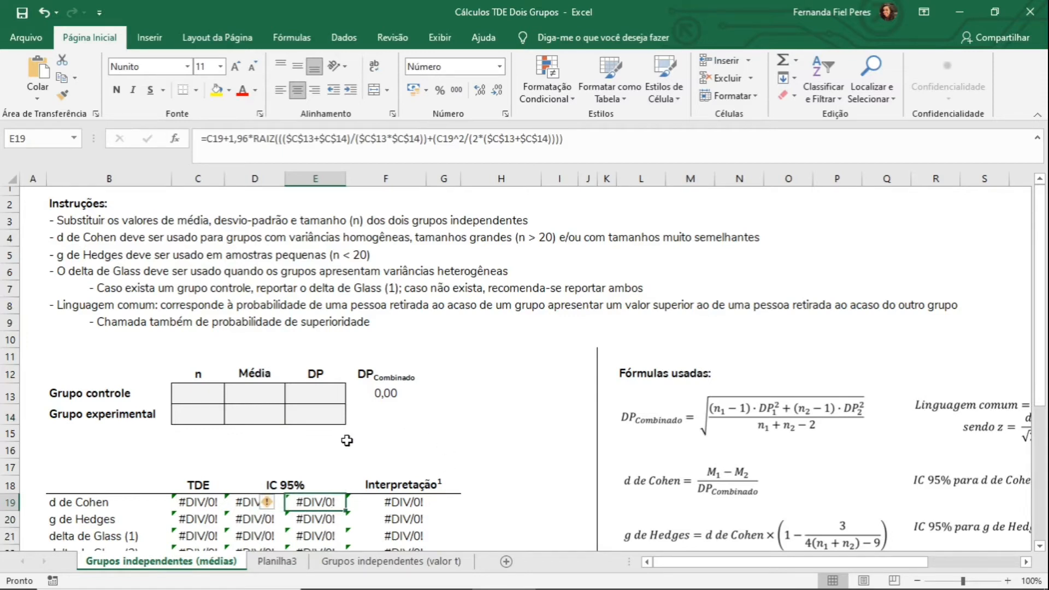
{"action": "left_click_drag", "start_coordinate": [189, 391], "coordinate": [309, 418]}
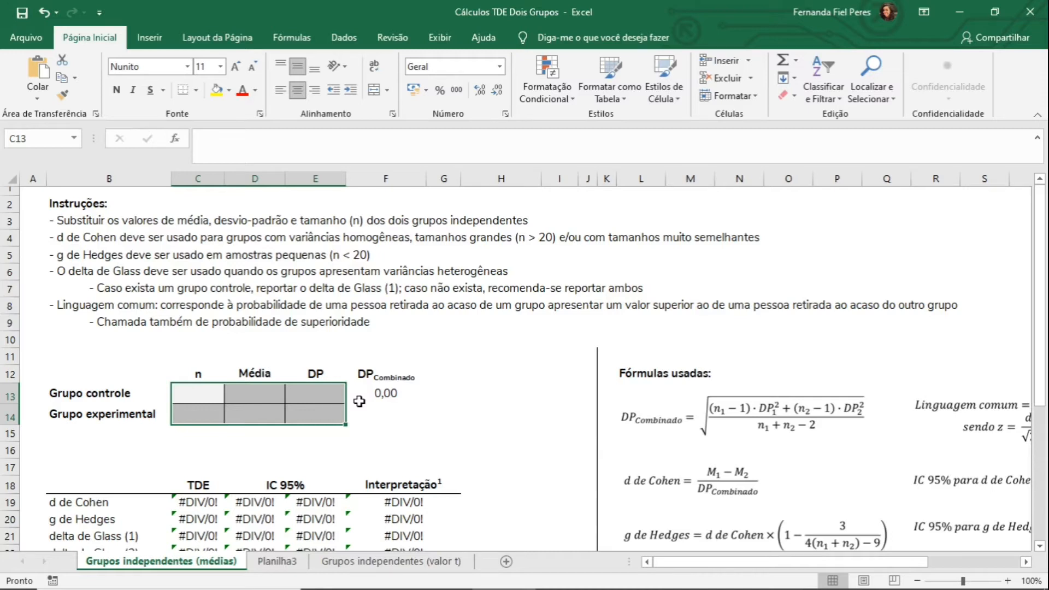
{"action": "left_click", "coordinate": [469, 405]}
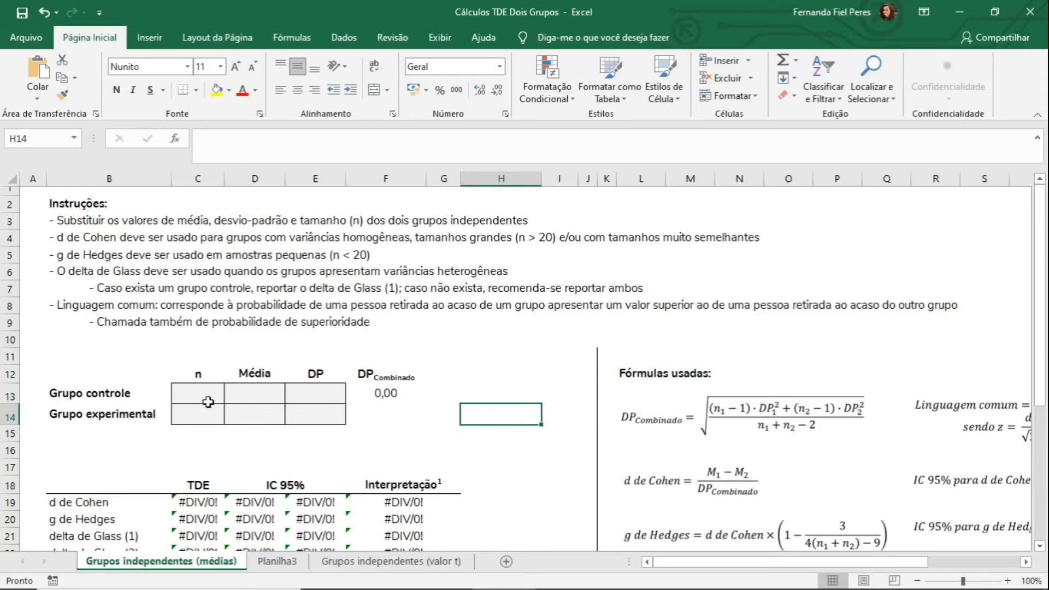
Read the instructions on when to use d de Cohen, g de Hedges, delta de Glass and Linguagem comum
{"action": "mouse_move", "coordinate": [1043, 278]}
{"action": "left_mouse_down"}
{"action": "mouse_move", "coordinate": [1038, 341]}
{"action": "mouse_move", "coordinate": [1041, 276]}
{"action": "left_mouse_up"}
{"action": "left_click", "coordinate": [62, 257]}
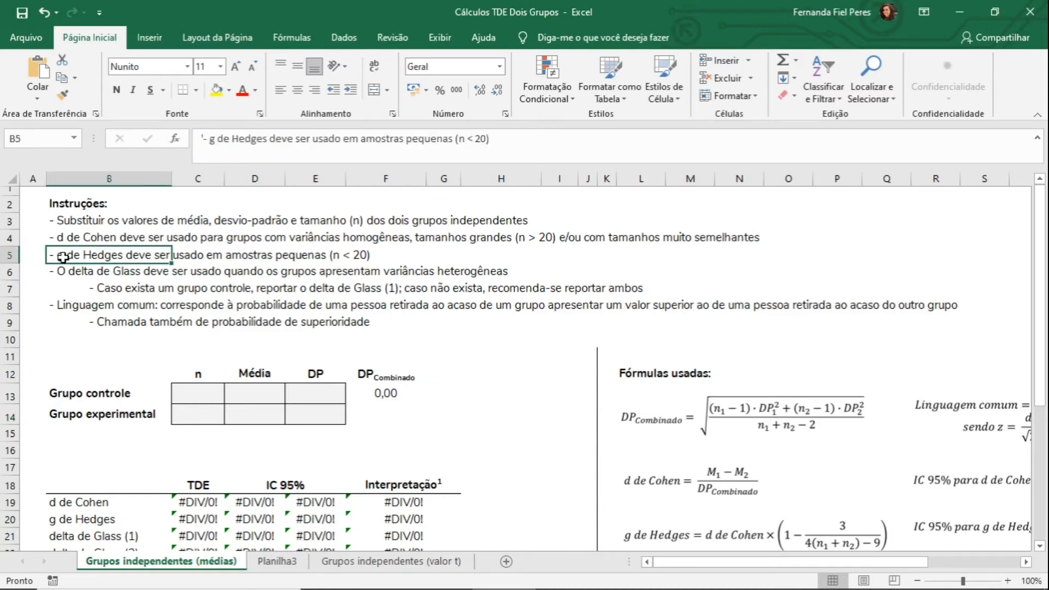
{"action": "left_click", "coordinate": [89, 238]}
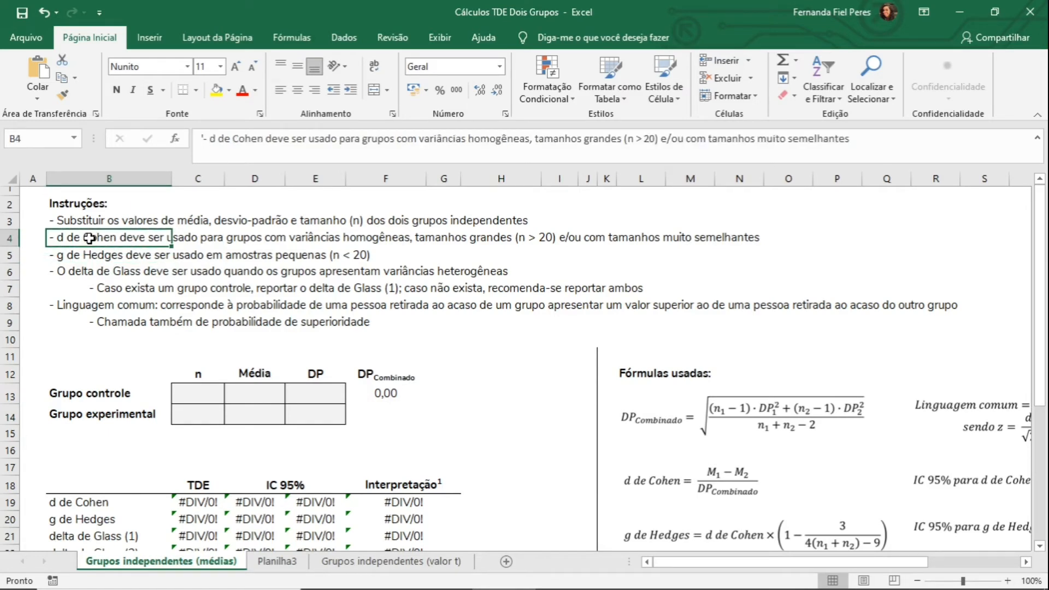
{"action": "left_click", "coordinate": [70, 257]}
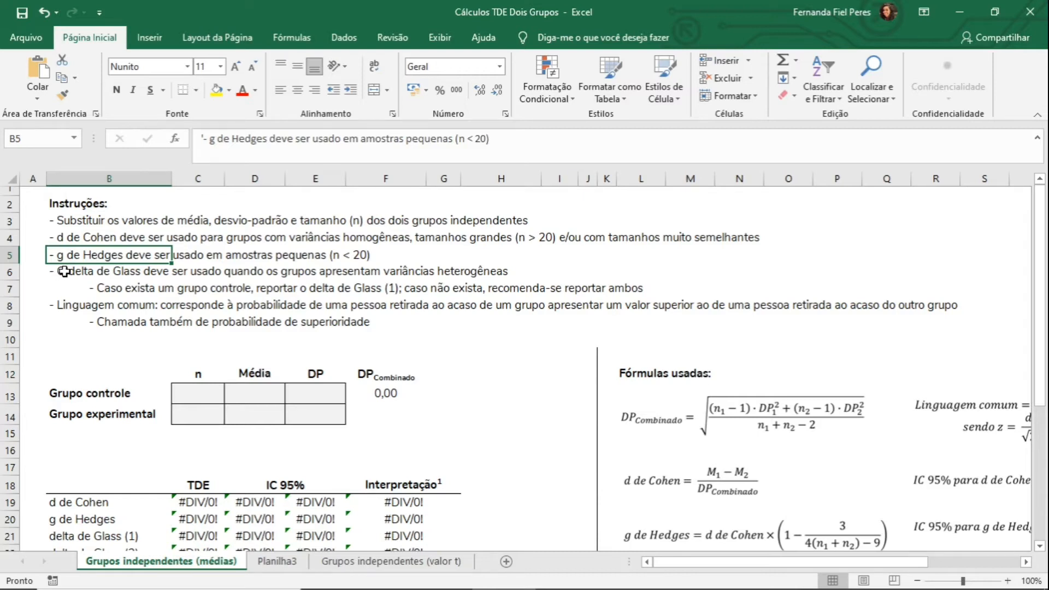
{"action": "left_click", "coordinate": [65, 272]}
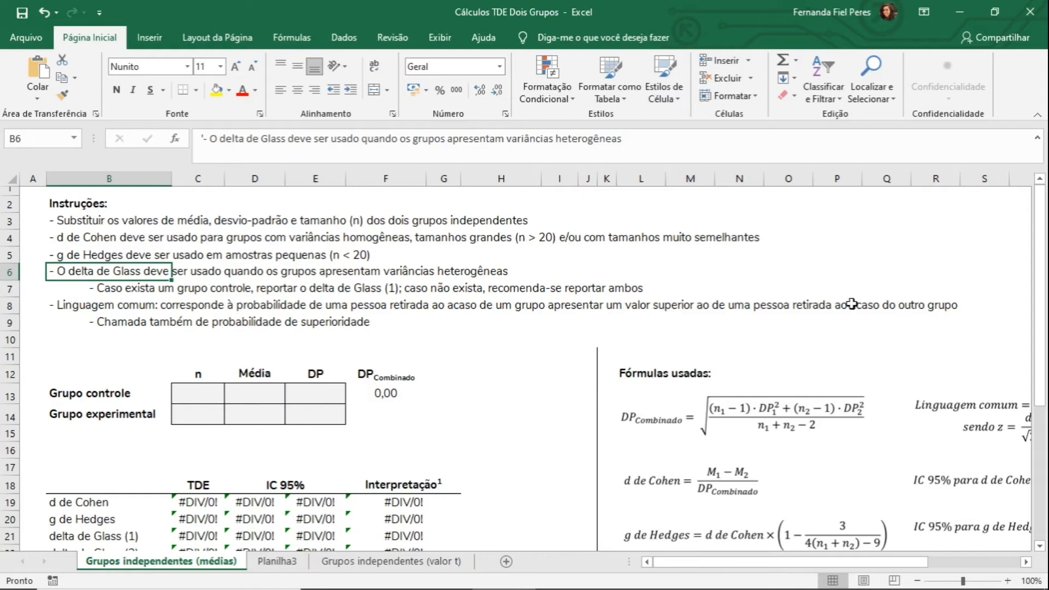
{"action": "scroll", "coordinate": [205, 476], "scroll_direction": "down", "scroll_amount": 2}
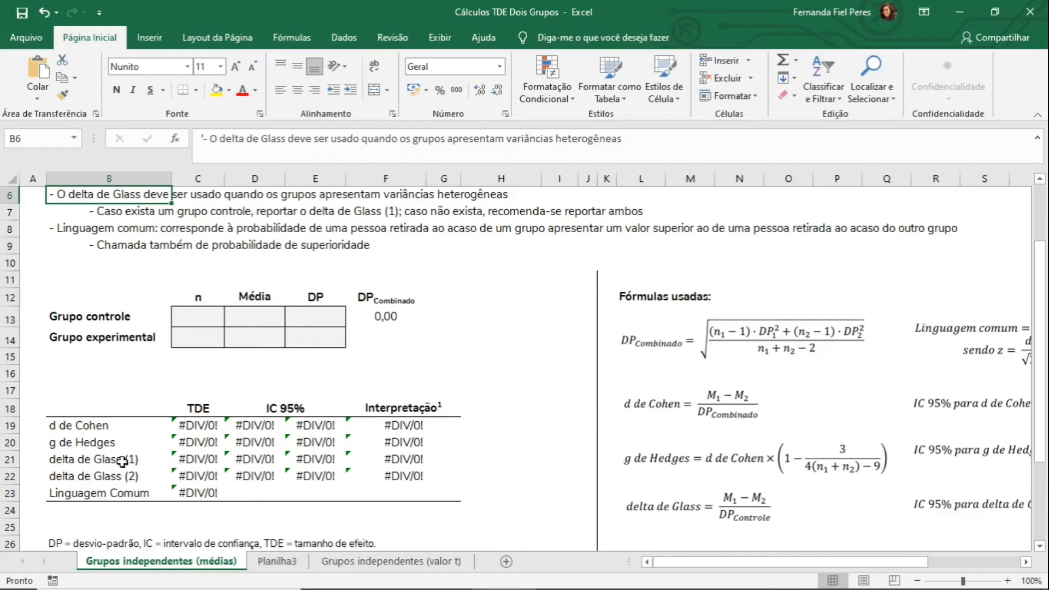
{"action": "left_click", "coordinate": [97, 459]}
{"action": "left_click", "coordinate": [100, 478]}
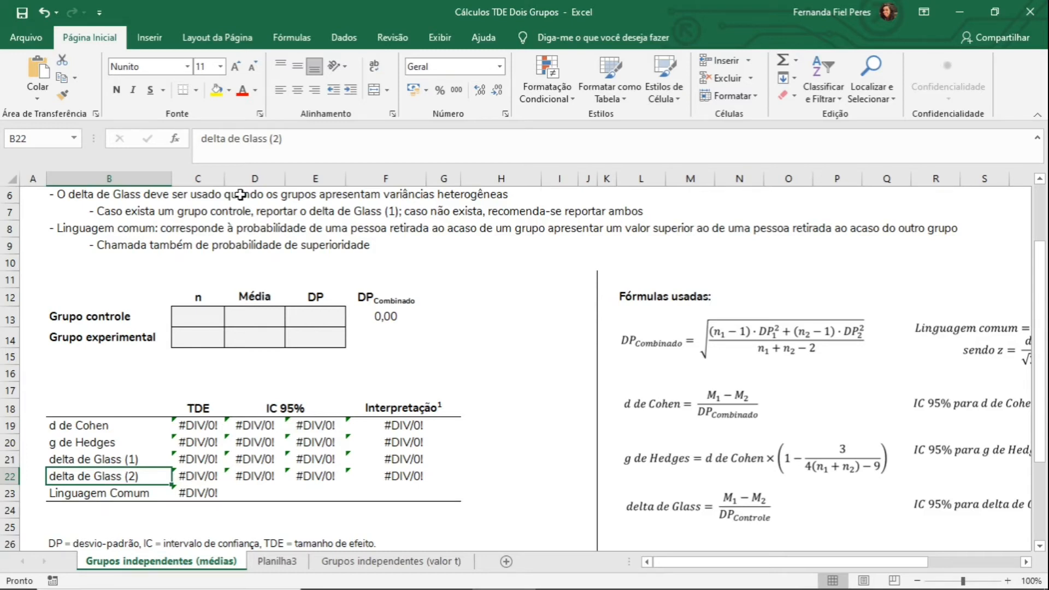
{"action": "left_click", "coordinate": [81, 230]}
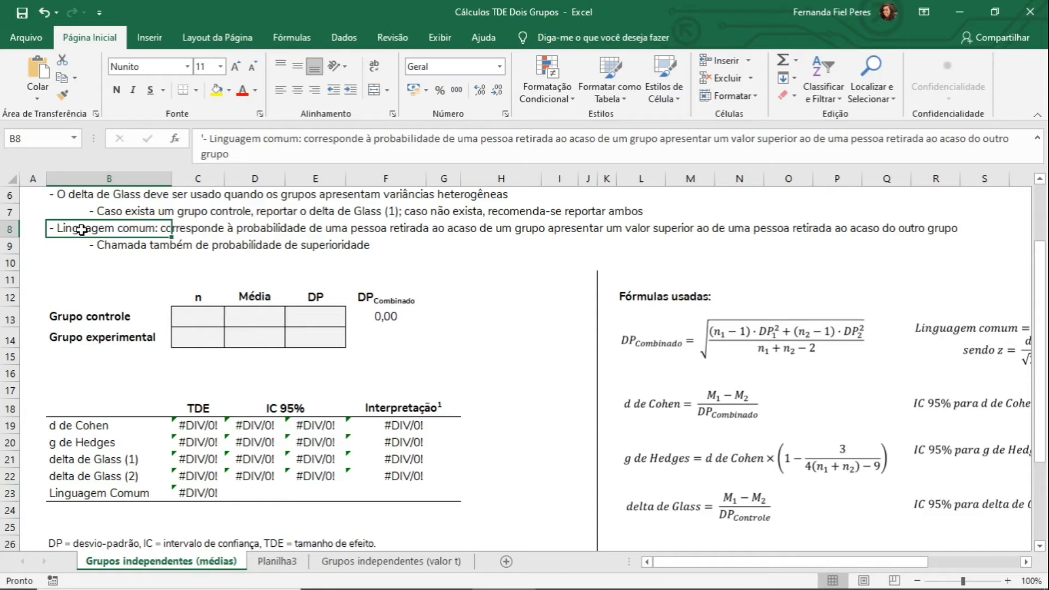
Examine the TDE and IC 95% result cells in relation to the control and experimental group input rows
{"action": "left_click_drag", "start_coordinate": [1034, 415], "coordinate": [1044, 366]}
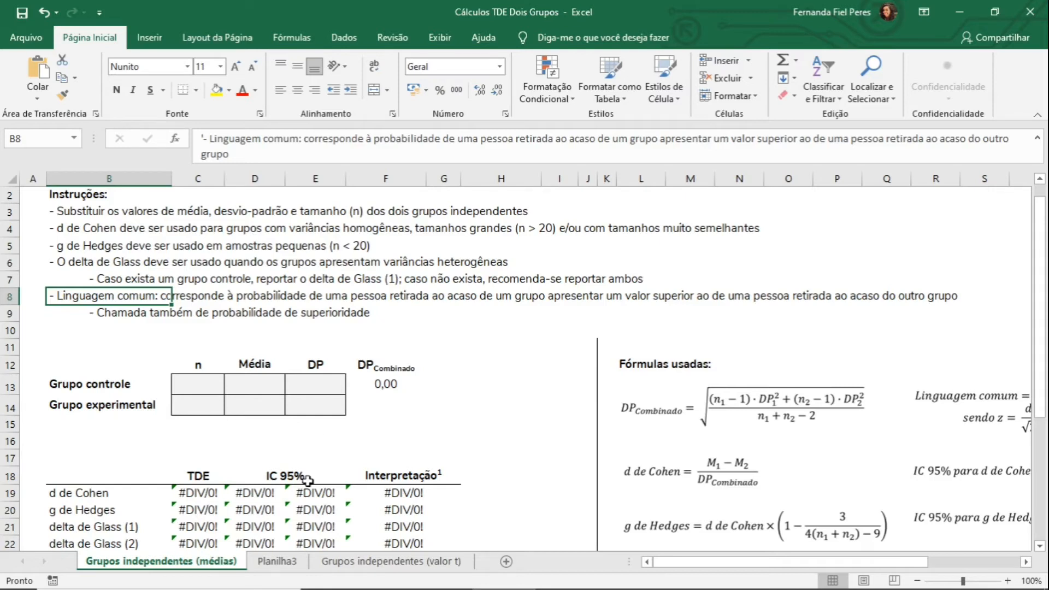
{"action": "left_click_drag", "start_coordinate": [1043, 256], "coordinate": [1044, 337]}
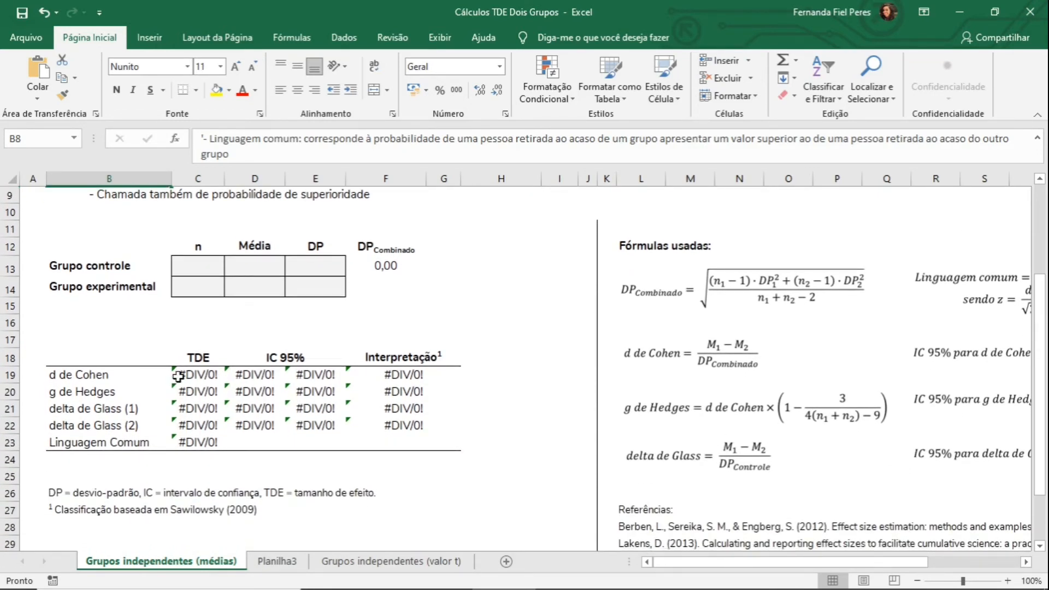
{"action": "left_click_drag", "start_coordinate": [178, 376], "coordinate": [189, 425]}
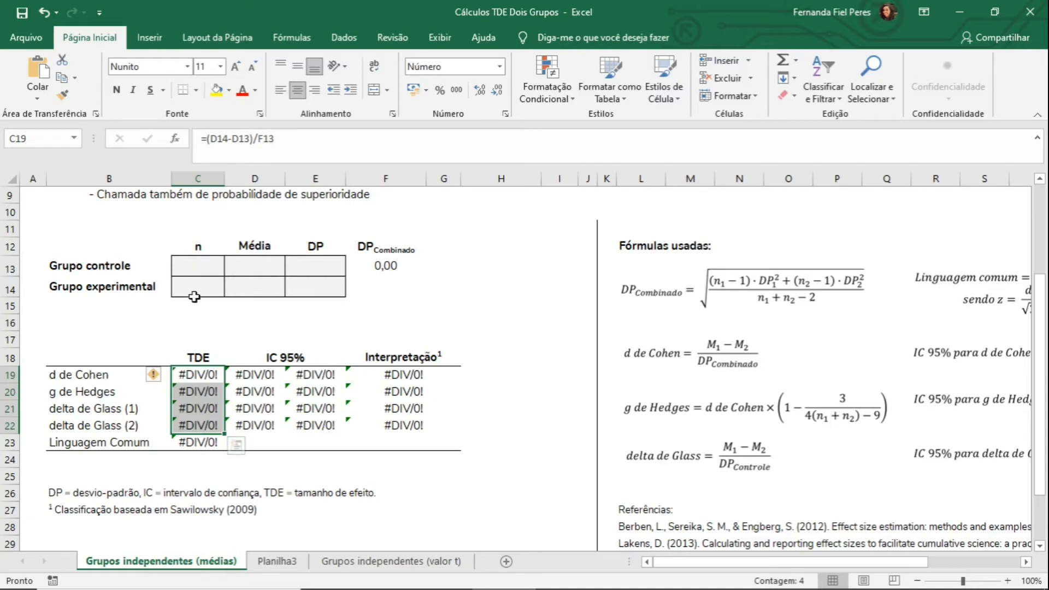
{"action": "left_click", "coordinate": [202, 374]}
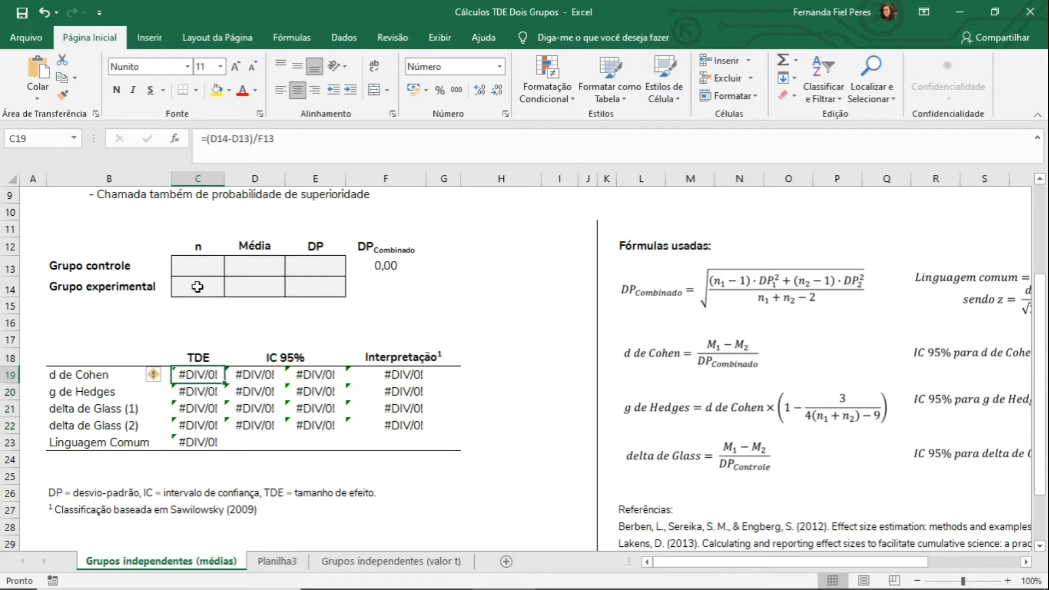
{"action": "left_click_drag", "start_coordinate": [198, 287], "coordinate": [319, 286]}
{"action": "left_click", "coordinate": [325, 286]}
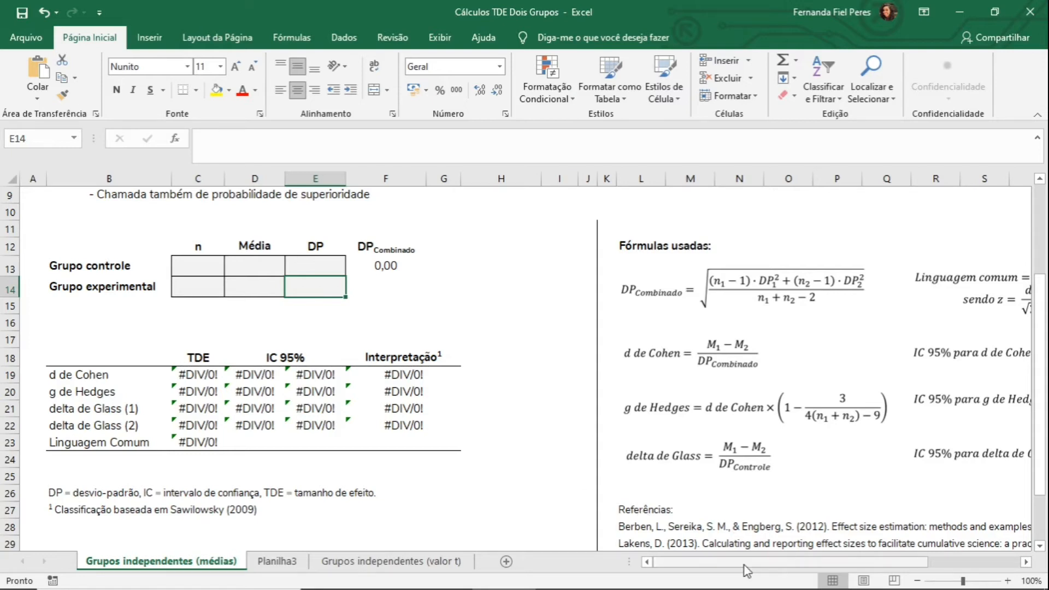
{"action": "left_click_drag", "start_coordinate": [315, 375], "coordinate": [309, 429]}
{"action": "left_click", "coordinate": [309, 429]}
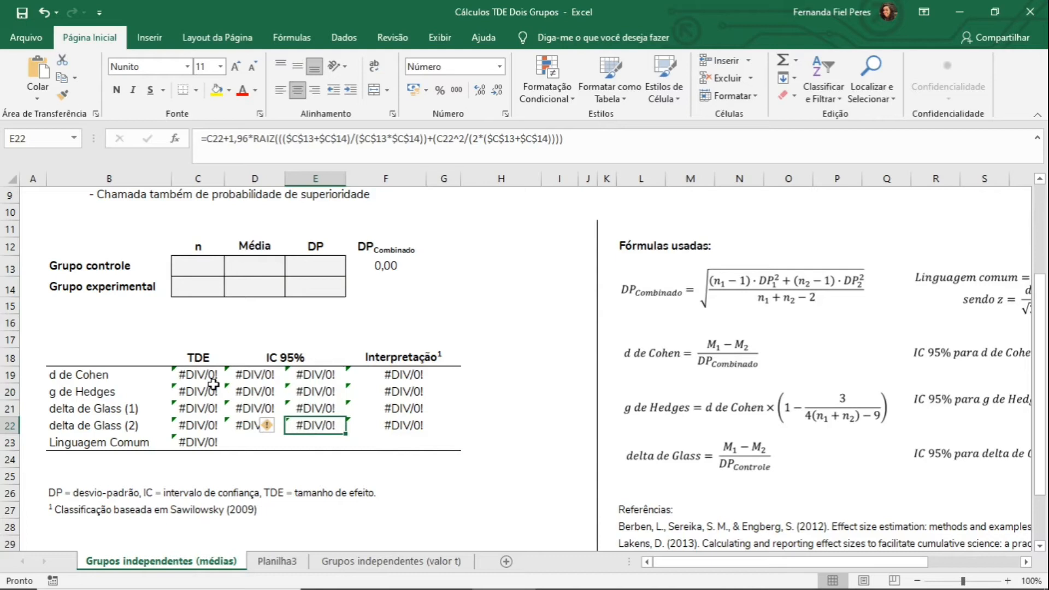
Examine the Fórmulas usadas section and the Referências list, including the Sawilowsky (2009) entry
{"action": "left_click_drag", "start_coordinate": [773, 563], "coordinate": [869, 569]}
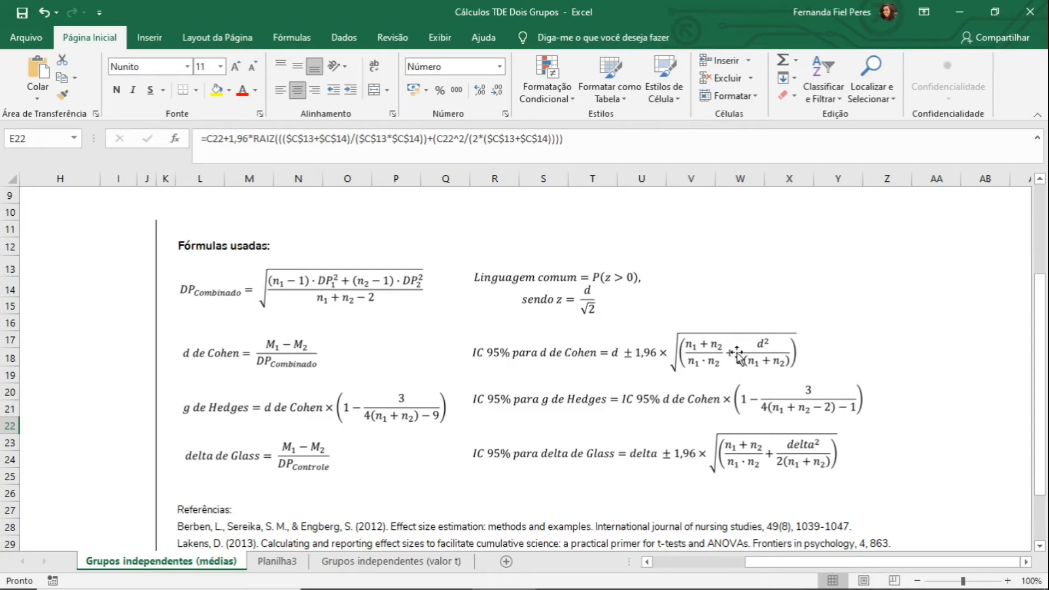
{"action": "left_click_drag", "start_coordinate": [1045, 305], "coordinate": [1045, 348]}
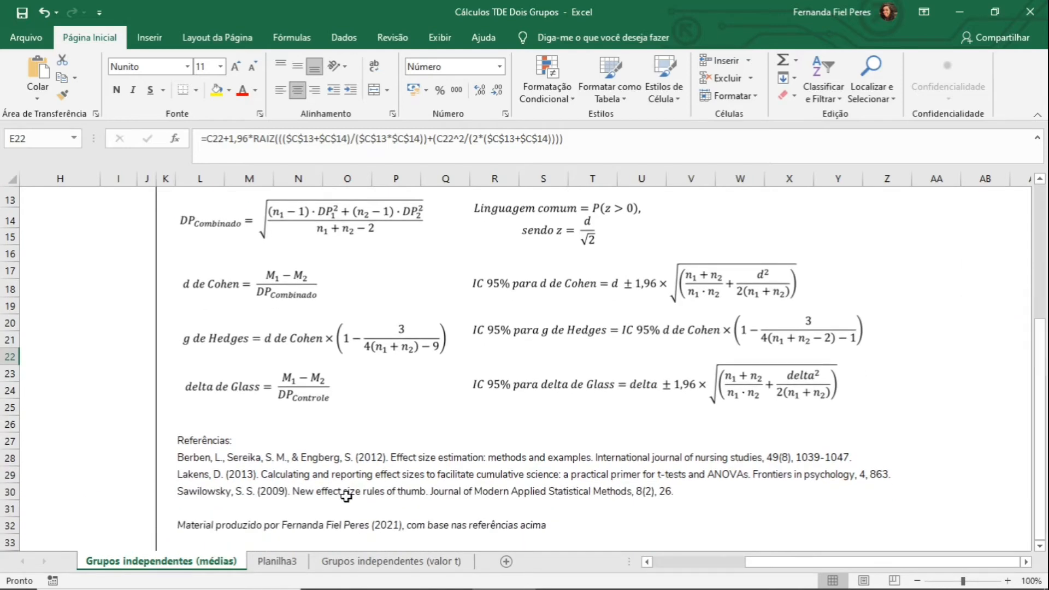
{"action": "left_click_drag", "start_coordinate": [189, 459], "coordinate": [196, 492]}
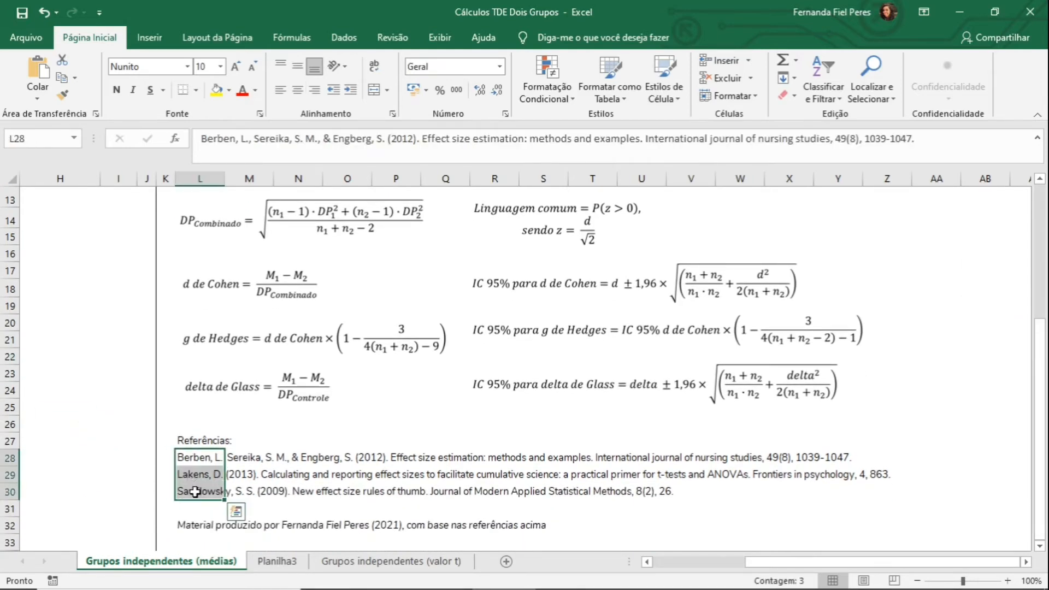
{"action": "left_click", "coordinate": [195, 493]}
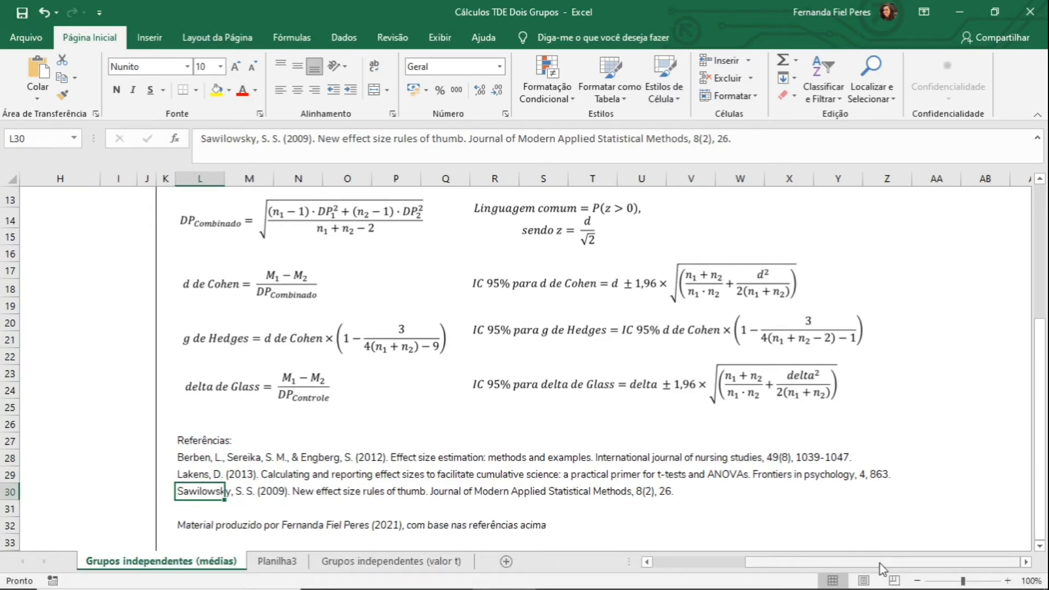
Copy the Nota_Biol Fundos statistics (17; 3,976; 1,4191) from Planilha3 and paste them as values into the Grupo controle row
{"action": "left_click_drag", "start_coordinate": [881, 569], "coordinate": [789, 569]}
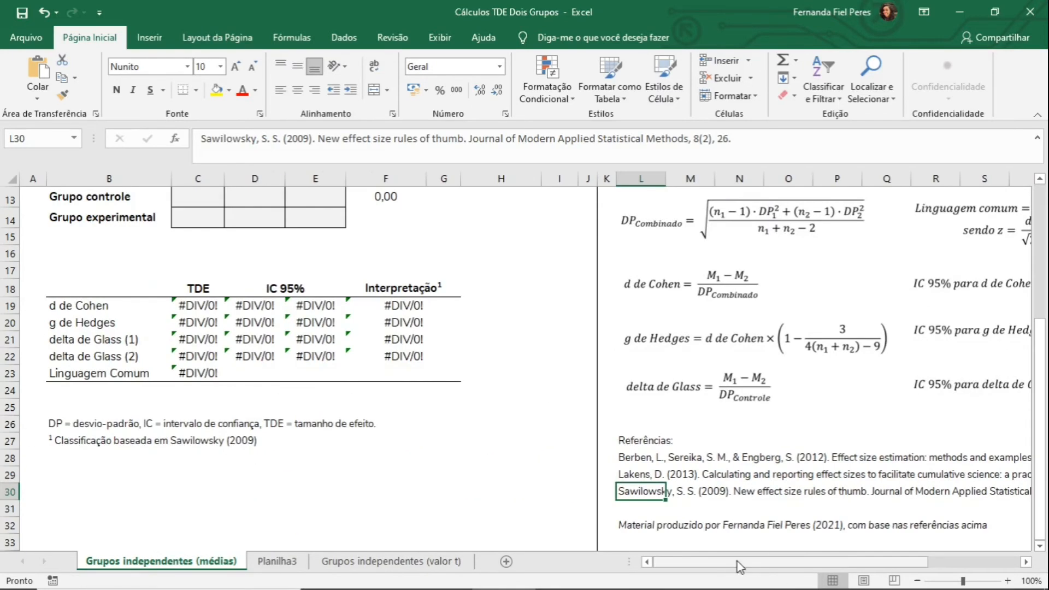
{"action": "scroll", "coordinate": [393, 368], "scroll_direction": "up", "scroll_amount": 2}
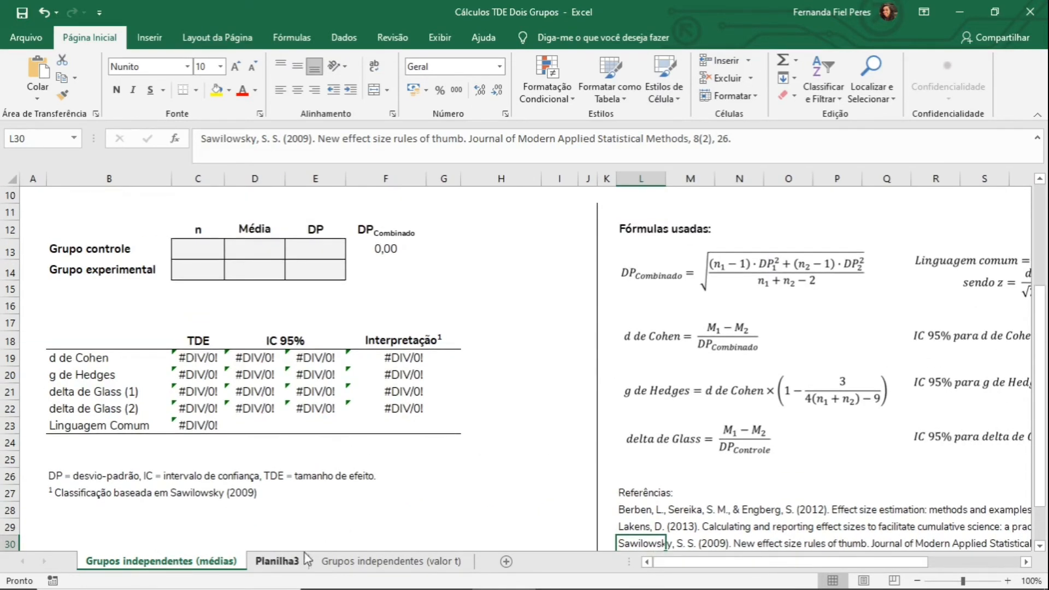
{"action": "left_click", "coordinate": [289, 564]}
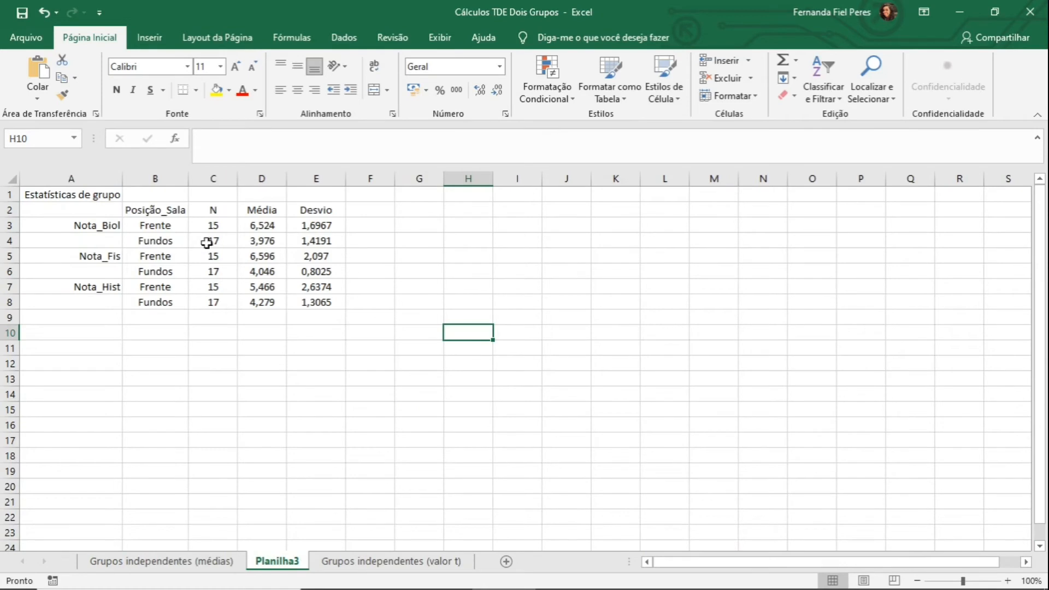
{"action": "left_click_drag", "start_coordinate": [213, 241], "coordinate": [305, 244]}
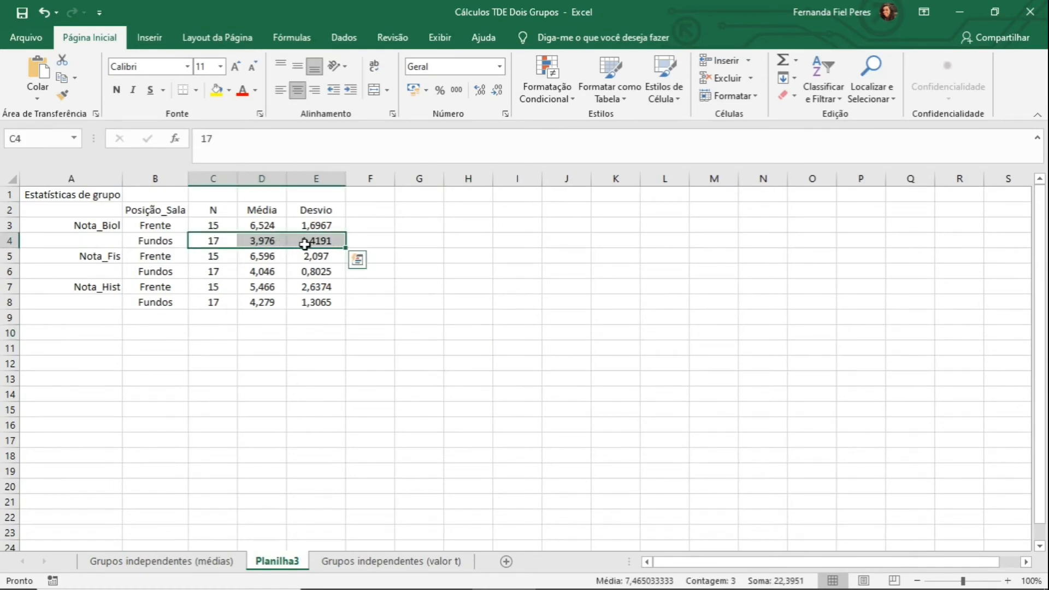
{"action": "key", "text": "ctrl+c"}
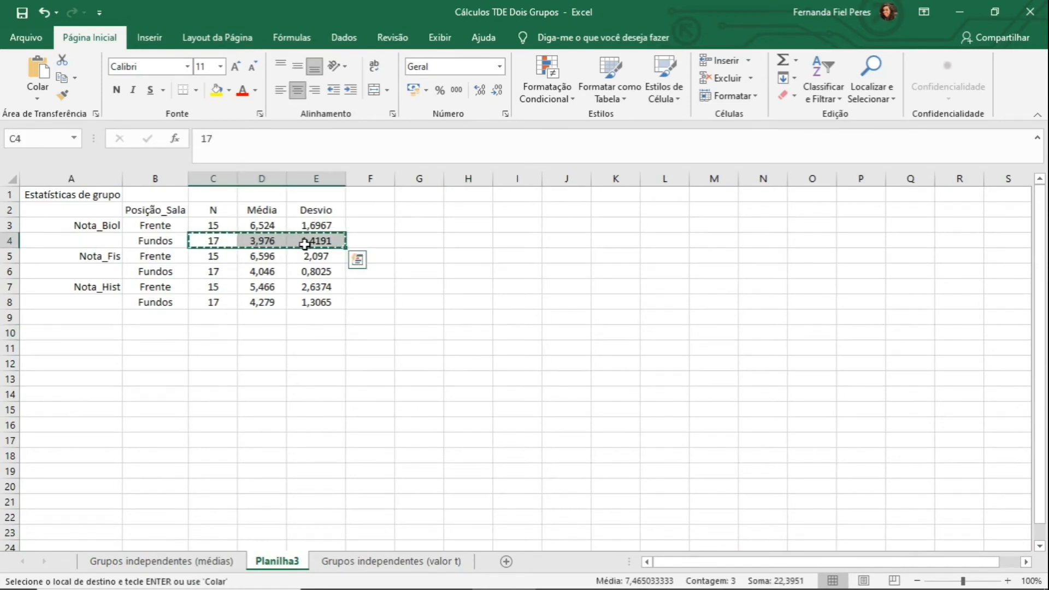
{"action": "left_click", "coordinate": [187, 563]}
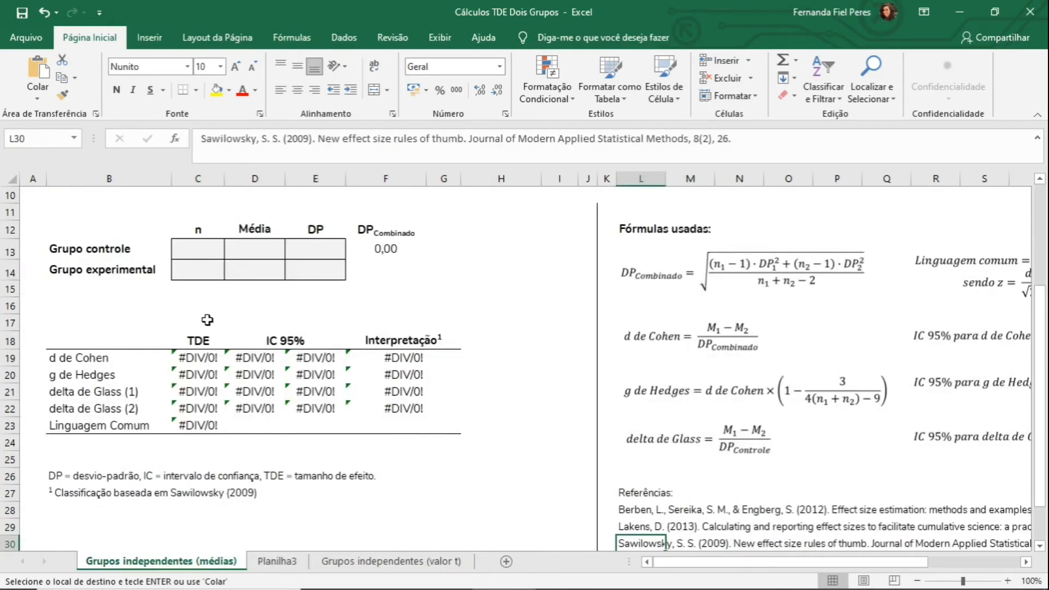
{"action": "right_click", "coordinate": [195, 244]}
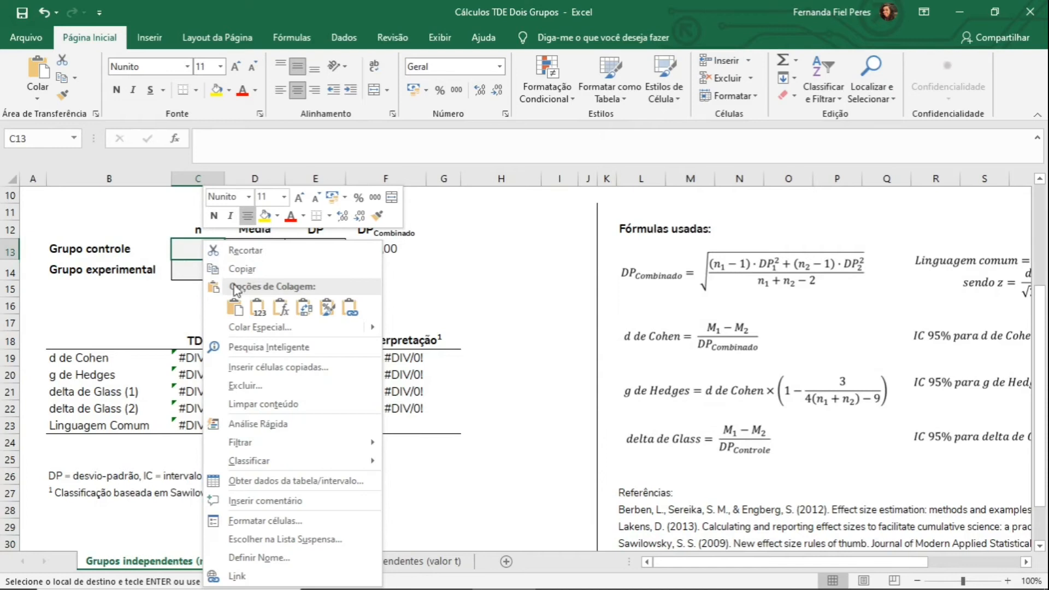
{"action": "left_click", "coordinate": [258, 309]}
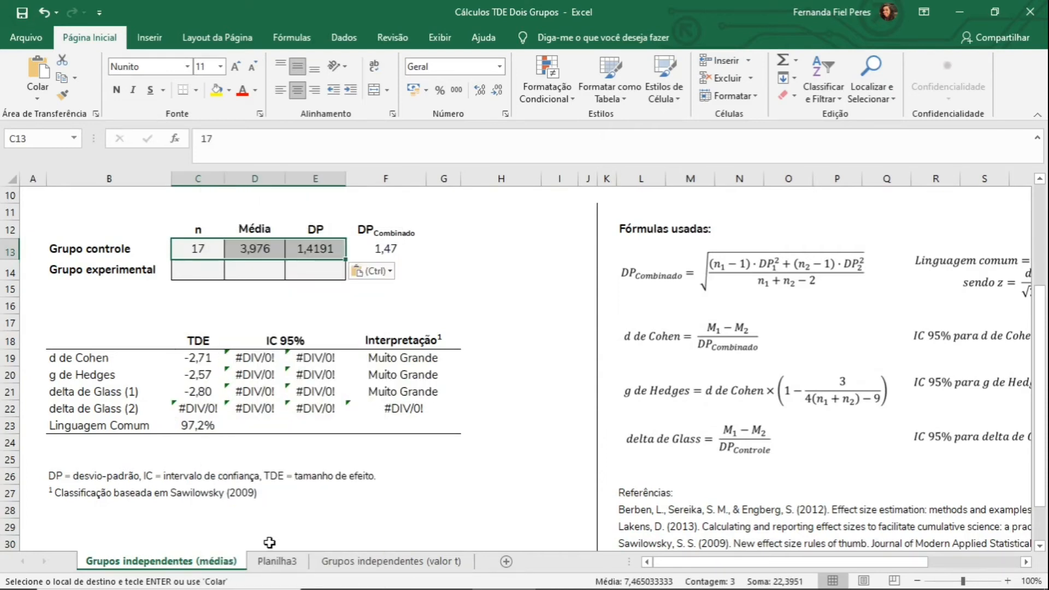
Copy the Nota_Biol Frente statistics (15; 6,524; 1,6967) from Planilha3 and paste them as values into the Grupo experimental row
{"action": "left_click", "coordinate": [279, 563]}
{"action": "left_click_drag", "start_coordinate": [216, 225], "coordinate": [318, 226]}
{"action": "key", "text": "ctrl+c"}
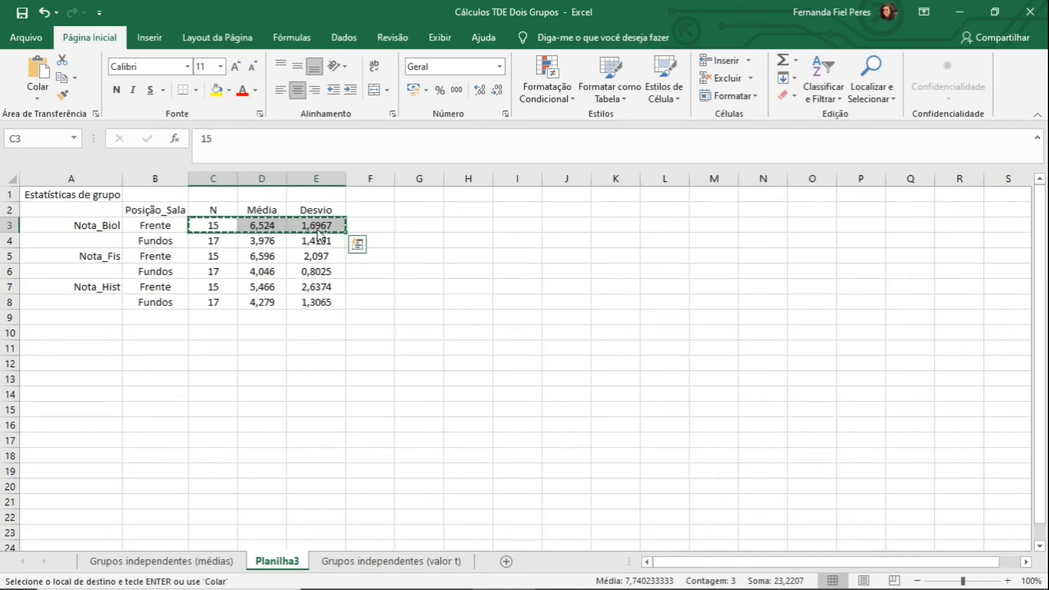
{"action": "left_click", "coordinate": [197, 561]}
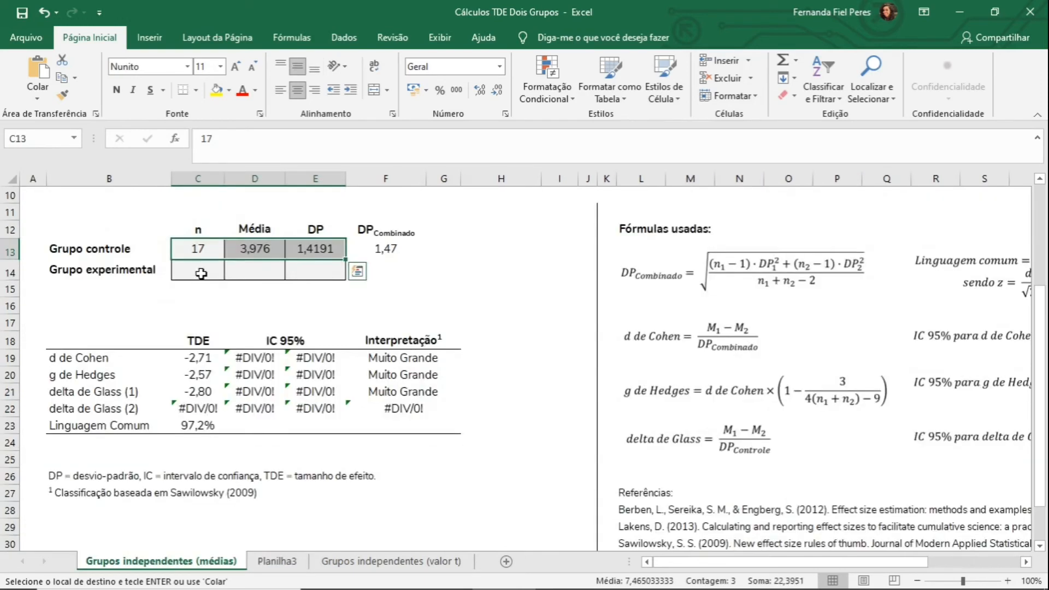
{"action": "right_click", "coordinate": [202, 274]}
{"action": "left_click", "coordinate": [257, 309]}
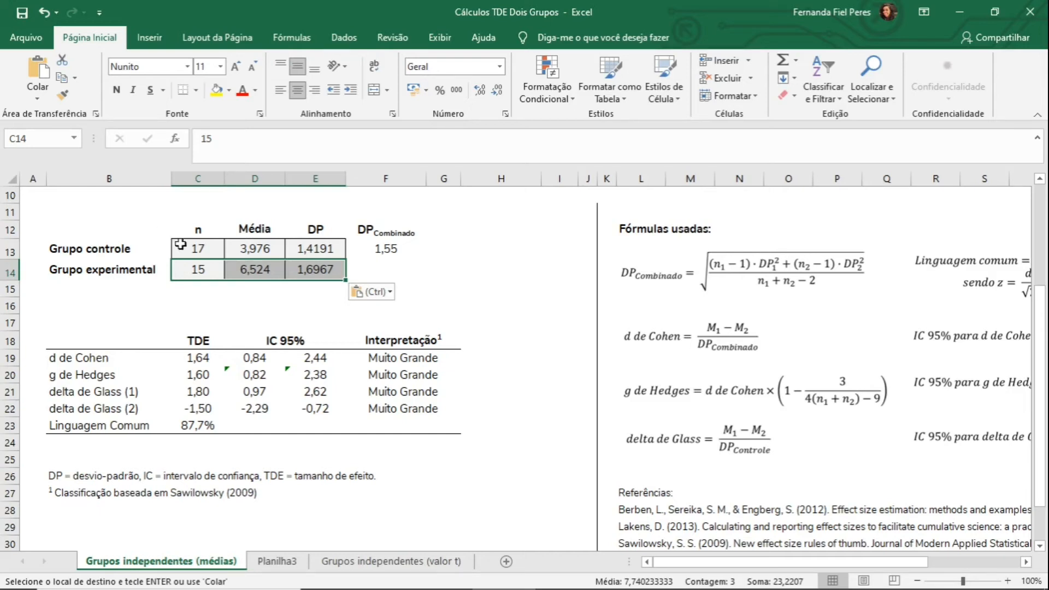
Review the Grupo controle n, Média and DP, and examine the d de Cohen effect size and its interpretation
{"action": "left_click", "coordinate": [195, 252]}
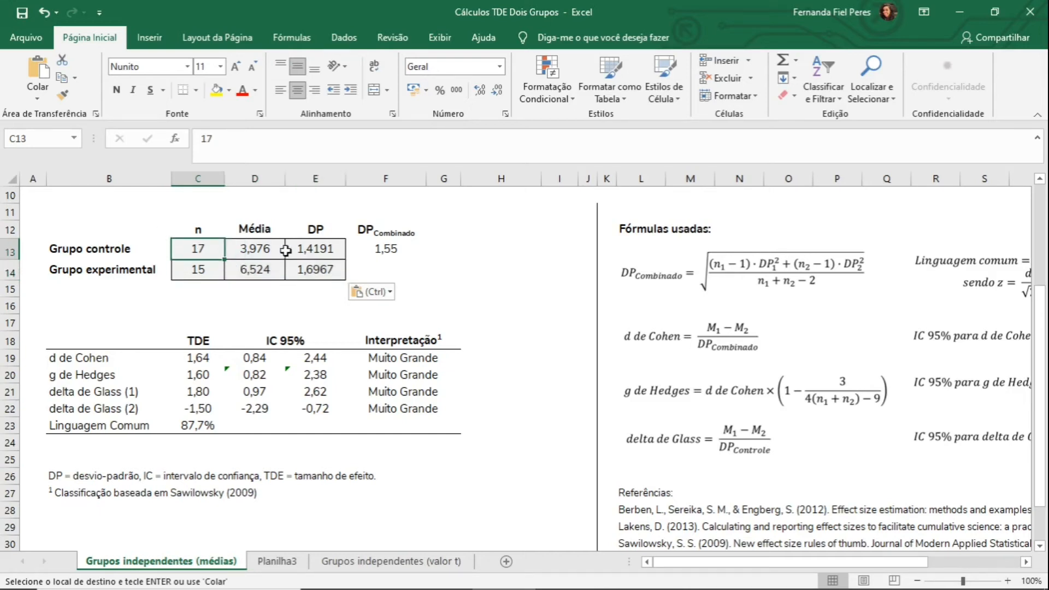
{"action": "left_click", "coordinate": [258, 251]}
{"action": "left_click", "coordinate": [317, 252]}
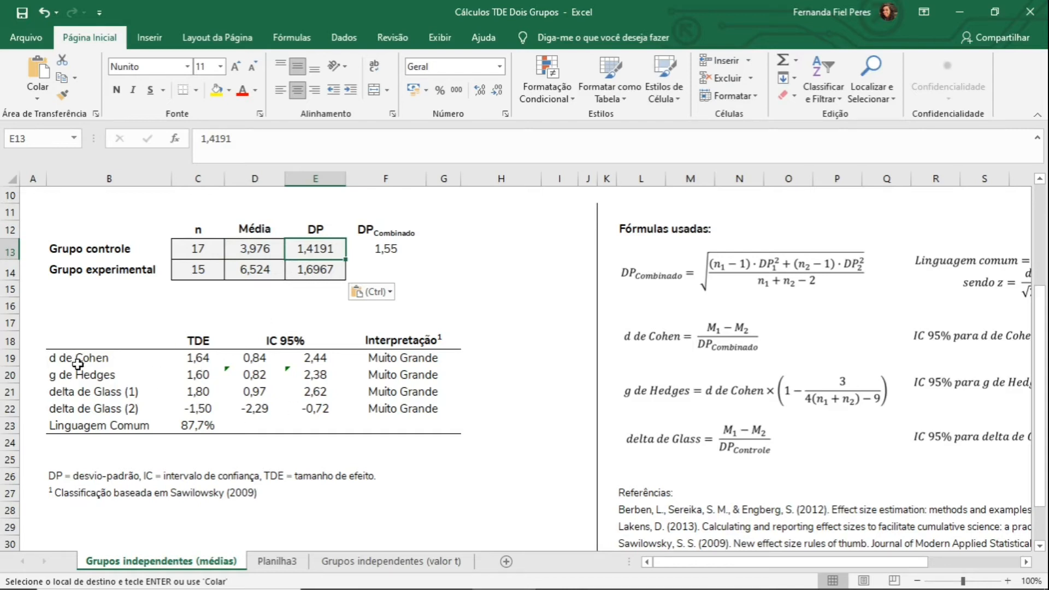
{"action": "left_click", "coordinate": [202, 359]}
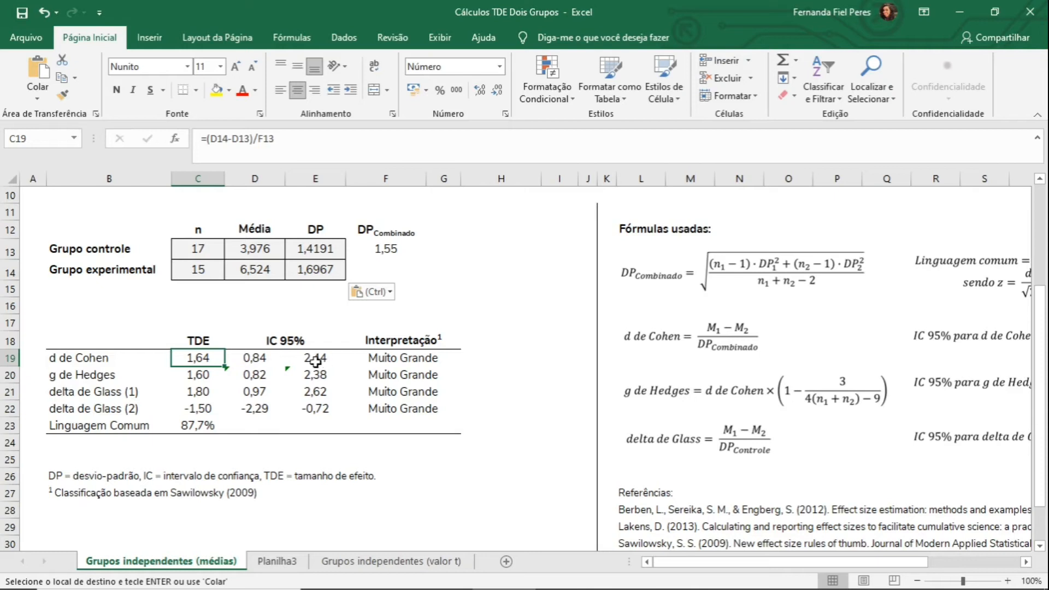
{"action": "left_click", "coordinate": [396, 359]}
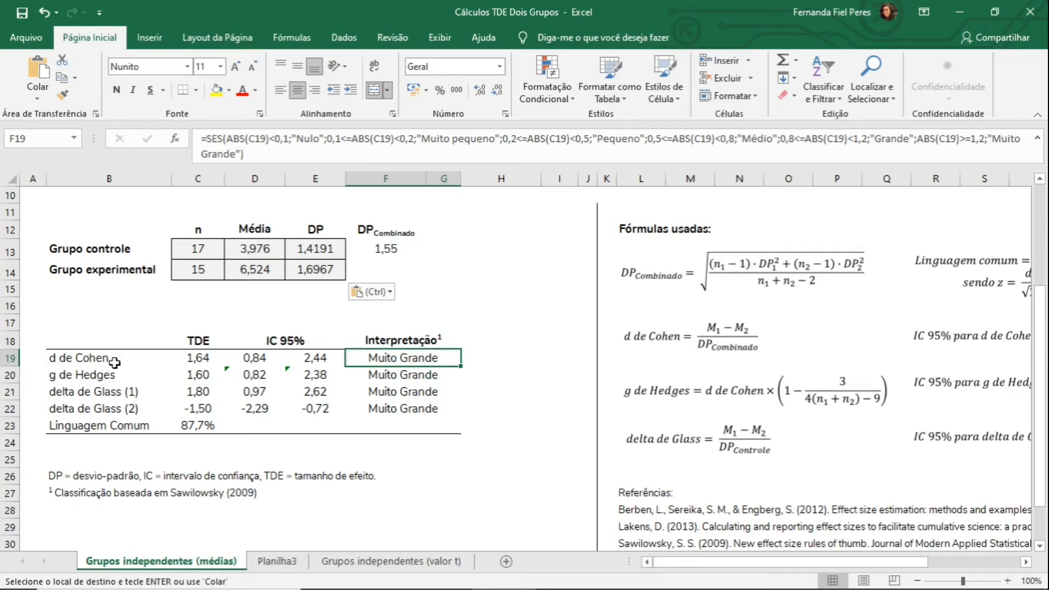
Examine the g de Hedges effect size and its IC 95%, comparing the TDE with that of d de Cohen
{"action": "left_click_drag", "start_coordinate": [85, 377], "coordinate": [201, 378]}
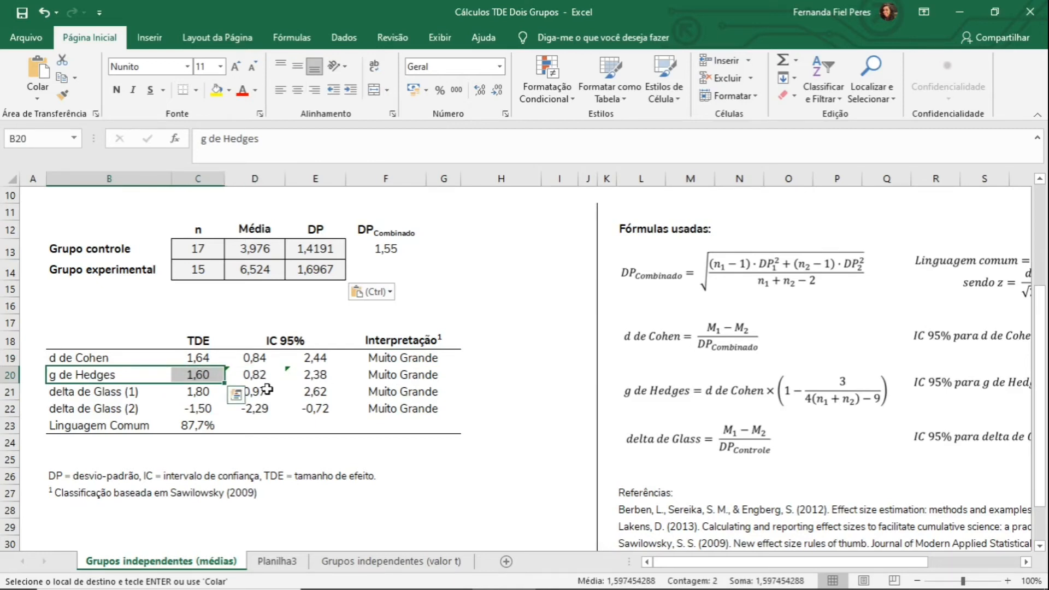
{"action": "left_click_drag", "start_coordinate": [239, 377], "coordinate": [324, 377]}
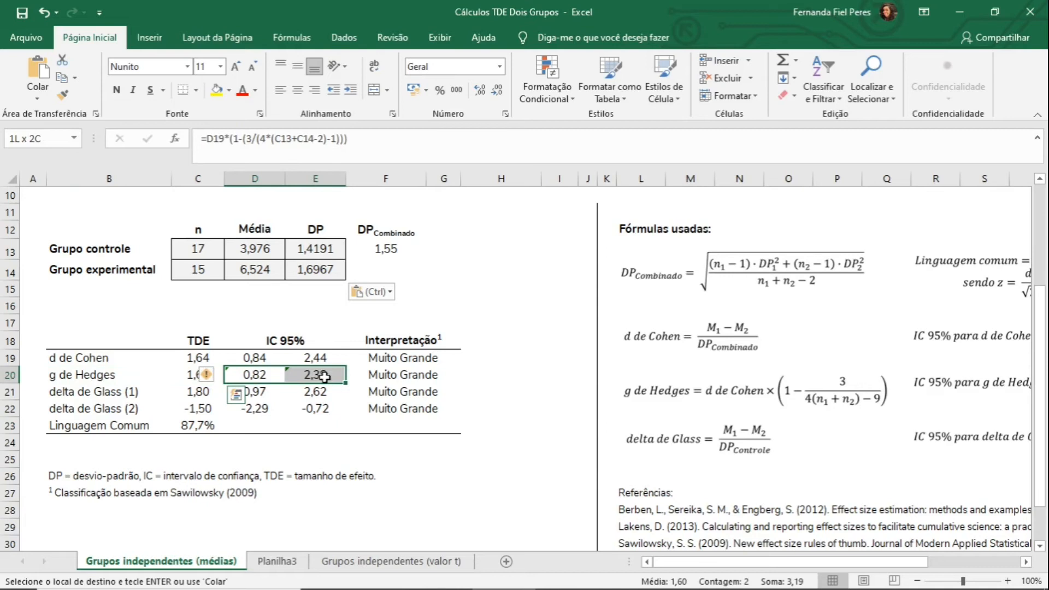
{"action": "key", "text": "ctrl+v"}
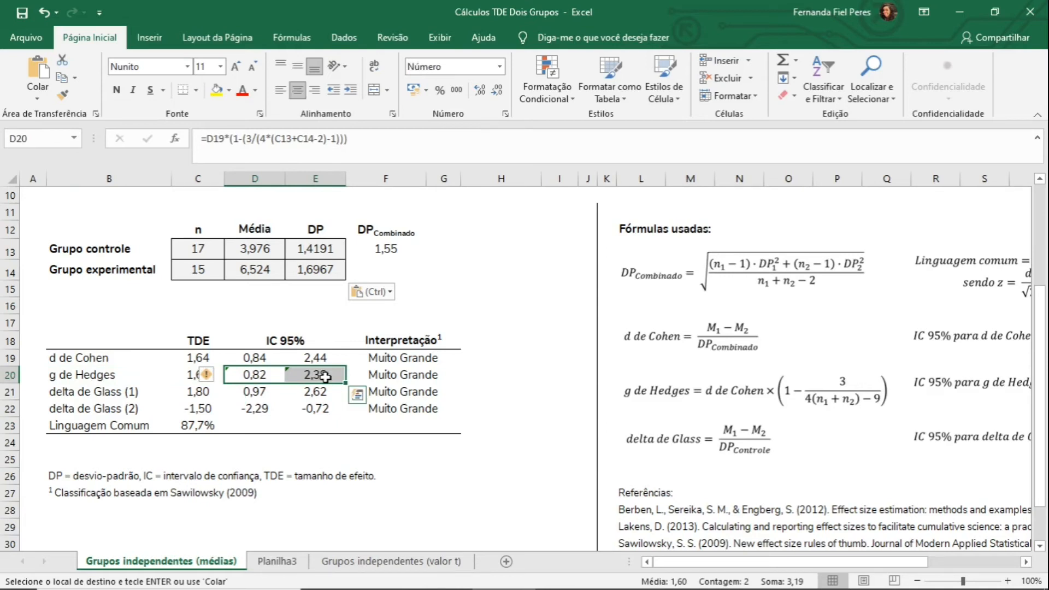
{"action": "left_click", "coordinate": [189, 359]}
{"action": "left_click_drag", "start_coordinate": [187, 372], "coordinate": [187, 380]}
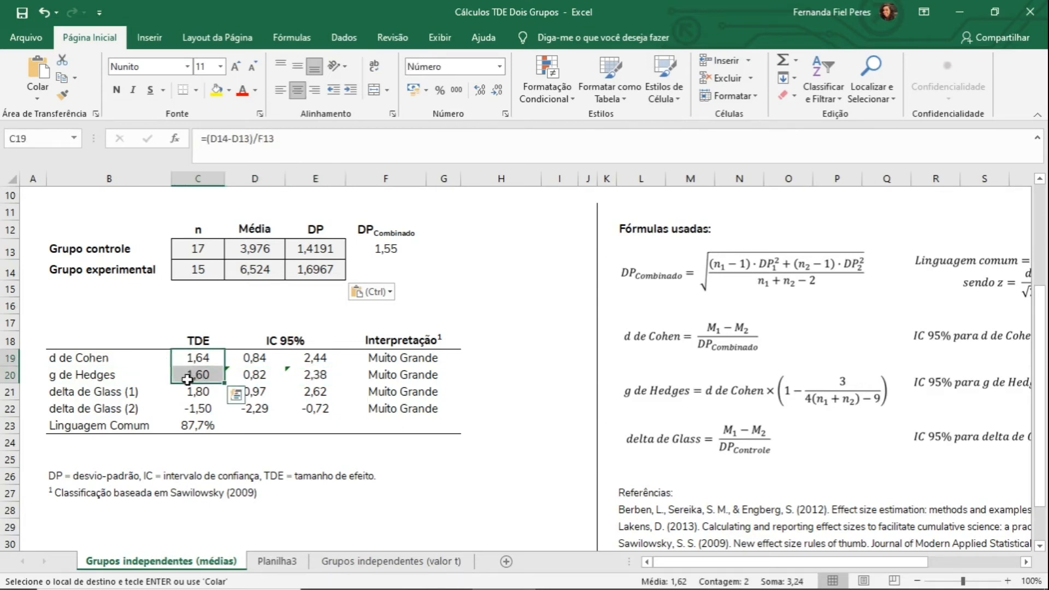
{"action": "left_click", "coordinate": [394, 459]}
Examine the delta de Glass (1) results row and compare its TDE formula with that of delta de Glass (2)
{"action": "left_click_drag", "start_coordinate": [191, 393], "coordinate": [375, 391]}
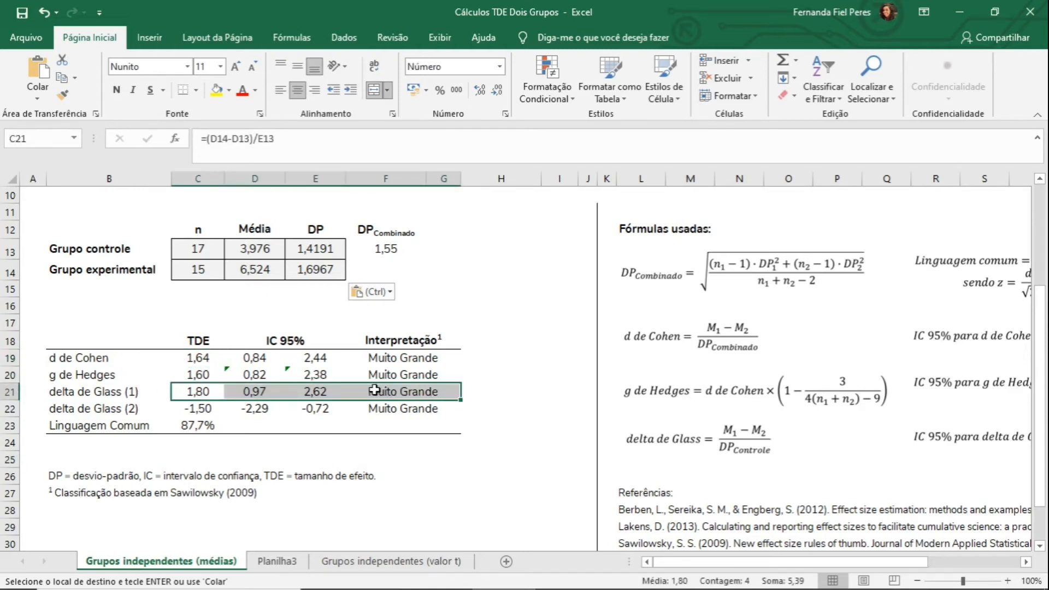
{"action": "left_click", "coordinate": [196, 392]}
{"action": "left_click", "coordinate": [196, 407]}
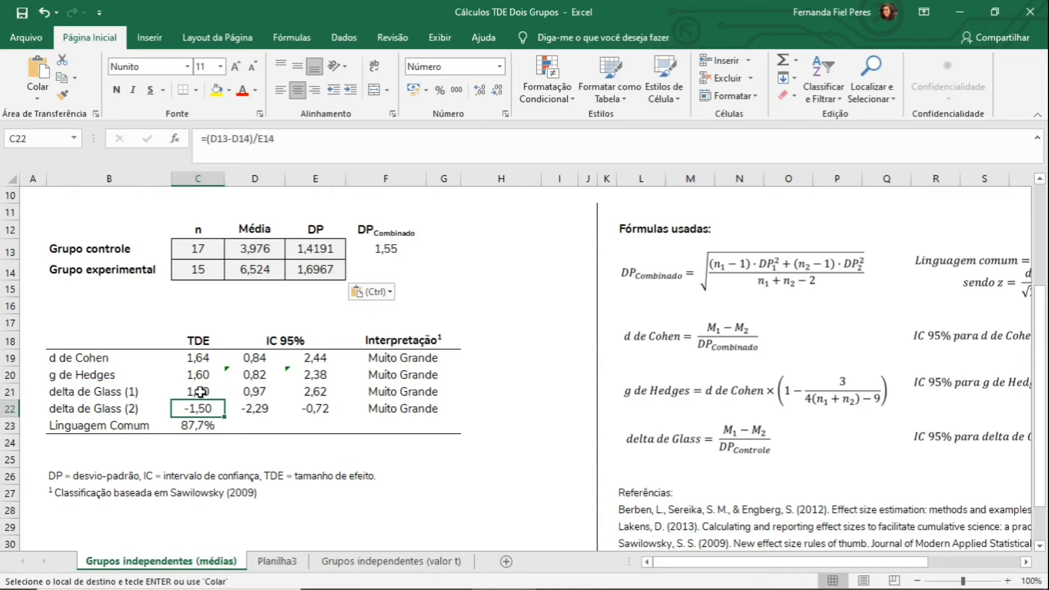
{"action": "left_click", "coordinate": [200, 389]}
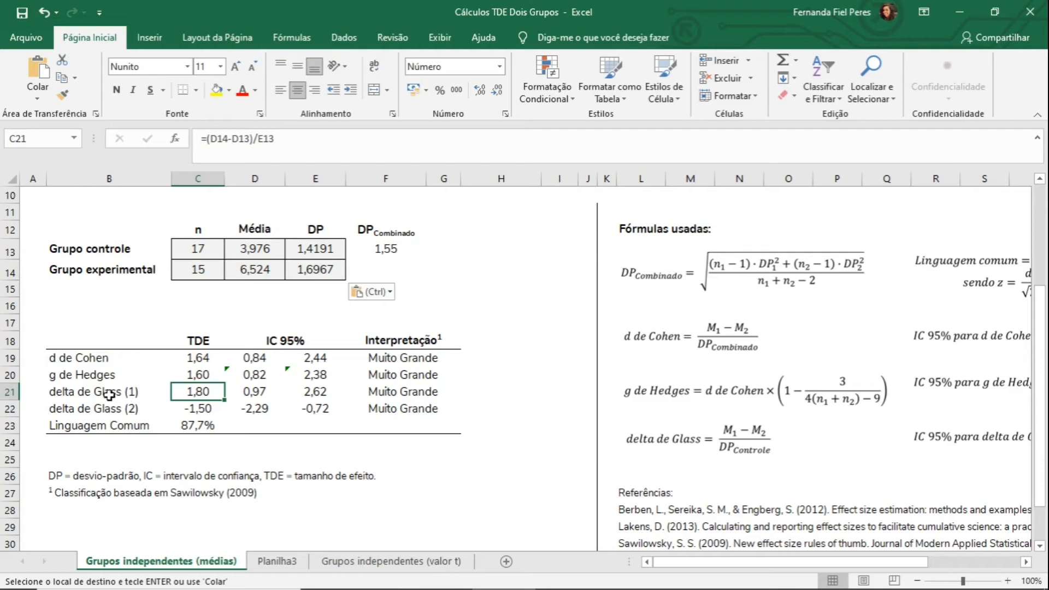
{"action": "left_click", "coordinate": [204, 409]}
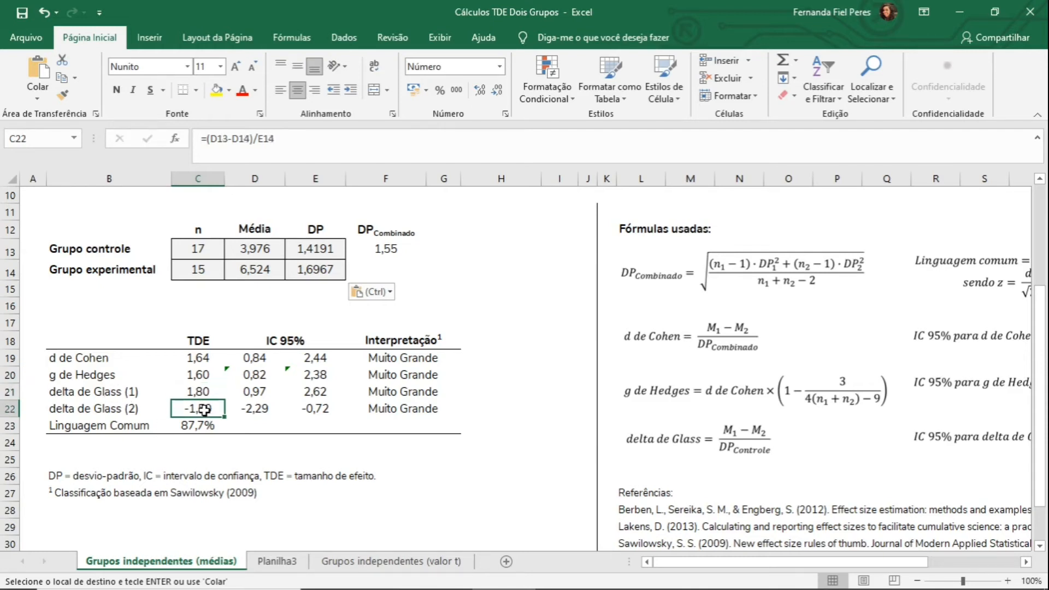
{"action": "left_click", "coordinate": [205, 390]}
{"action": "left_click", "coordinate": [206, 407]}
Compare the two groups' means and check the IC 95% upper limits of both delta de Glass rows
{"action": "left_click", "coordinate": [269, 249]}
{"action": "left_click", "coordinate": [266, 268]}
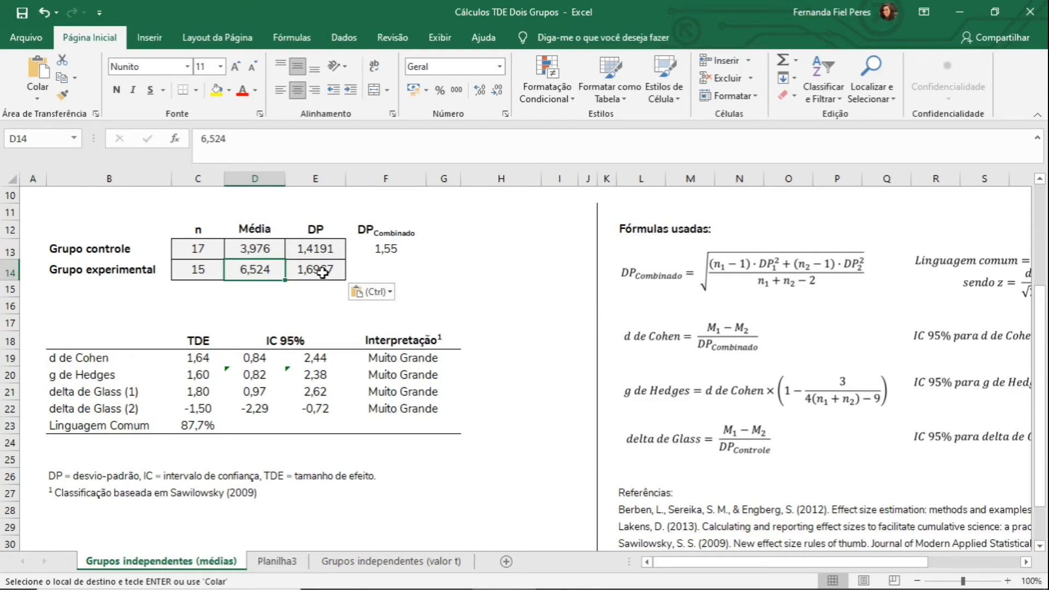
{"action": "left_click", "coordinate": [315, 392]}
{"action": "left_click", "coordinate": [298, 408]}
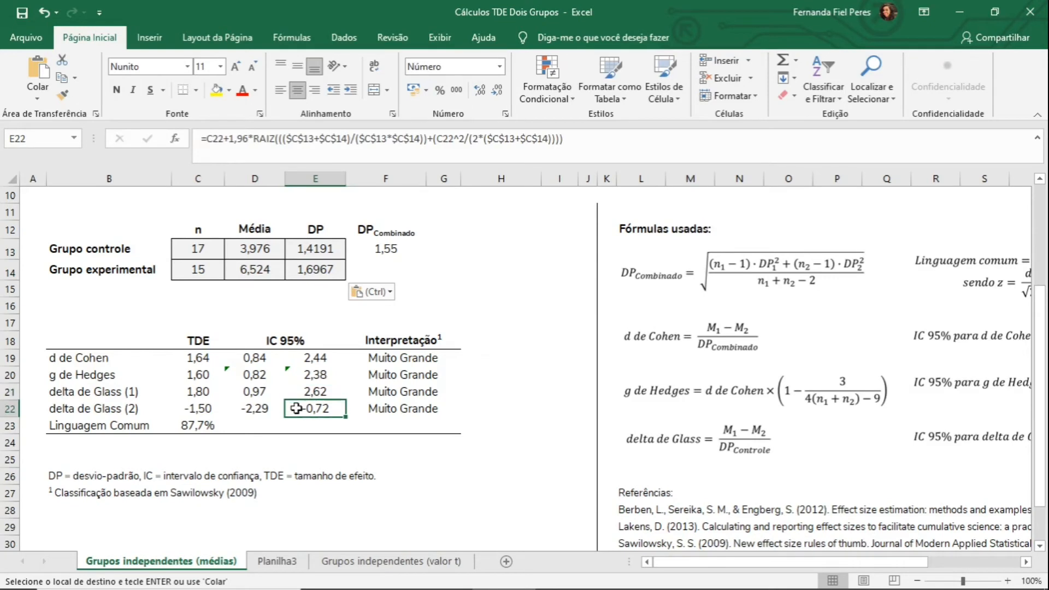
{"action": "left_click", "coordinate": [199, 394]}
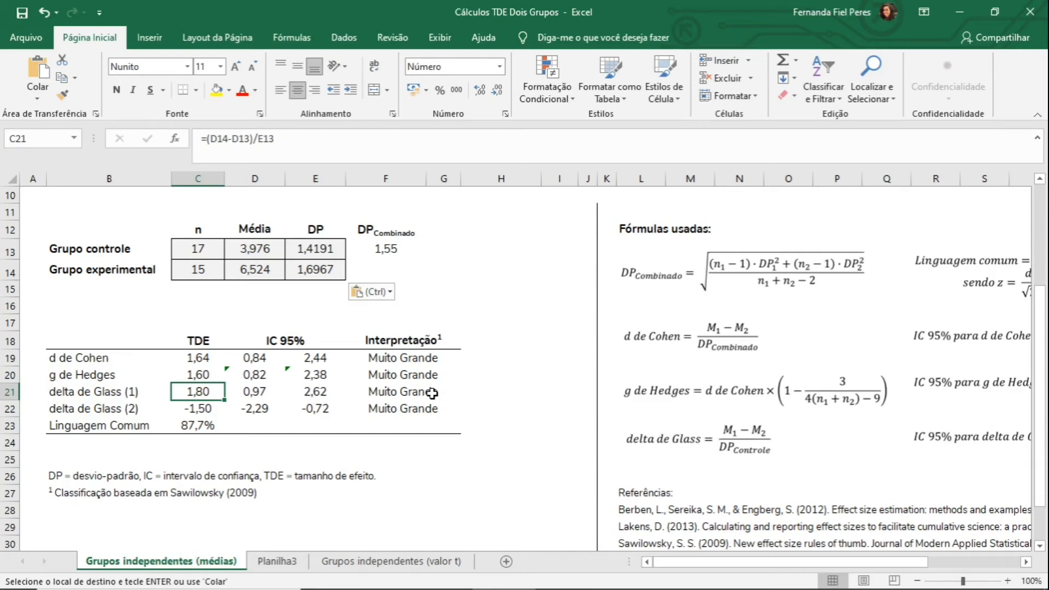
Examine the Linguagem Comum result alongside its usage note and the Nota_Biol Frente and Fundos rows on Planilha3
{"action": "left_click", "coordinate": [192, 427]}
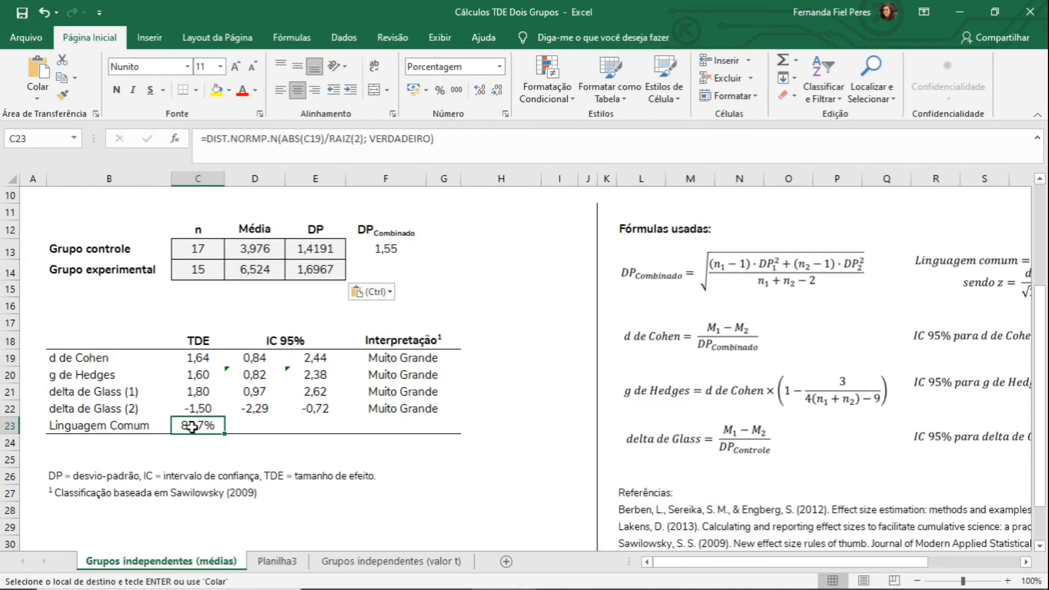
{"action": "left_click_drag", "start_coordinate": [1040, 408], "coordinate": [1040, 347]}
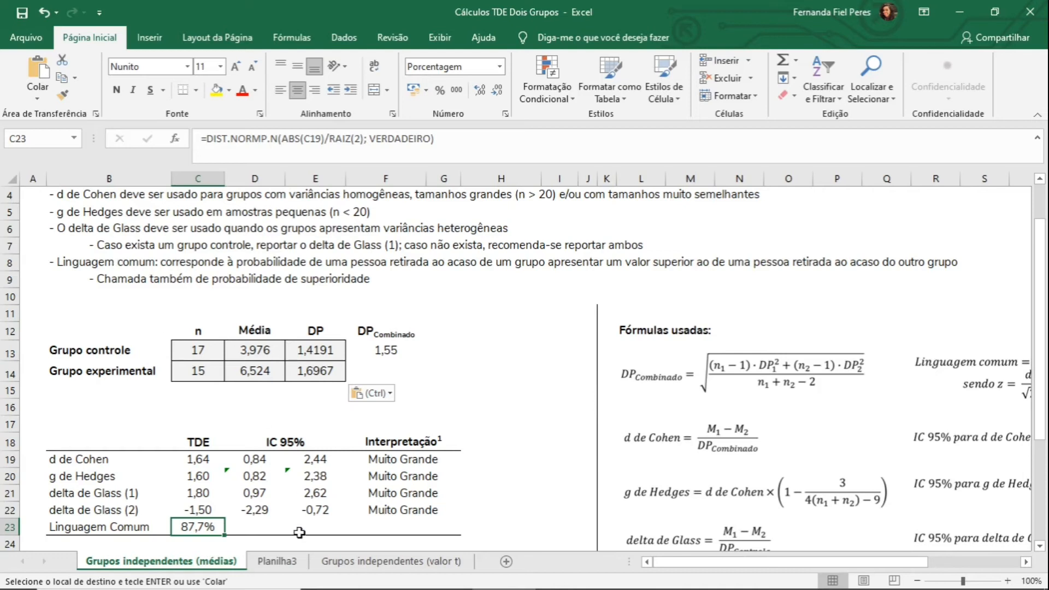
{"action": "left_click", "coordinate": [289, 563]}
{"action": "left_click", "coordinate": [152, 244]}
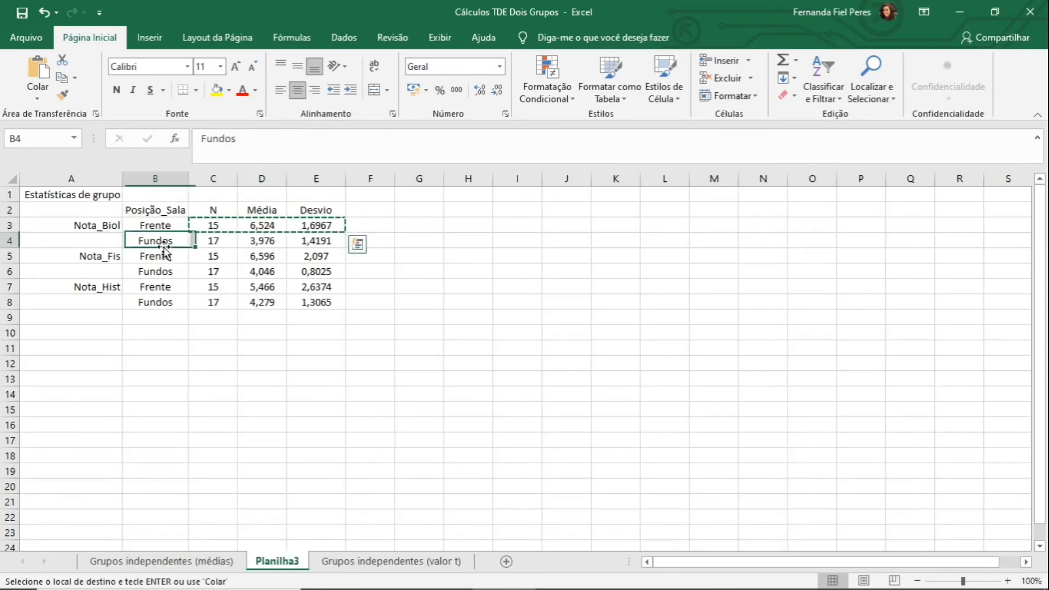
{"action": "left_click_drag", "start_coordinate": [146, 225], "coordinate": [269, 226]}
{"action": "left_click", "coordinate": [268, 226]}
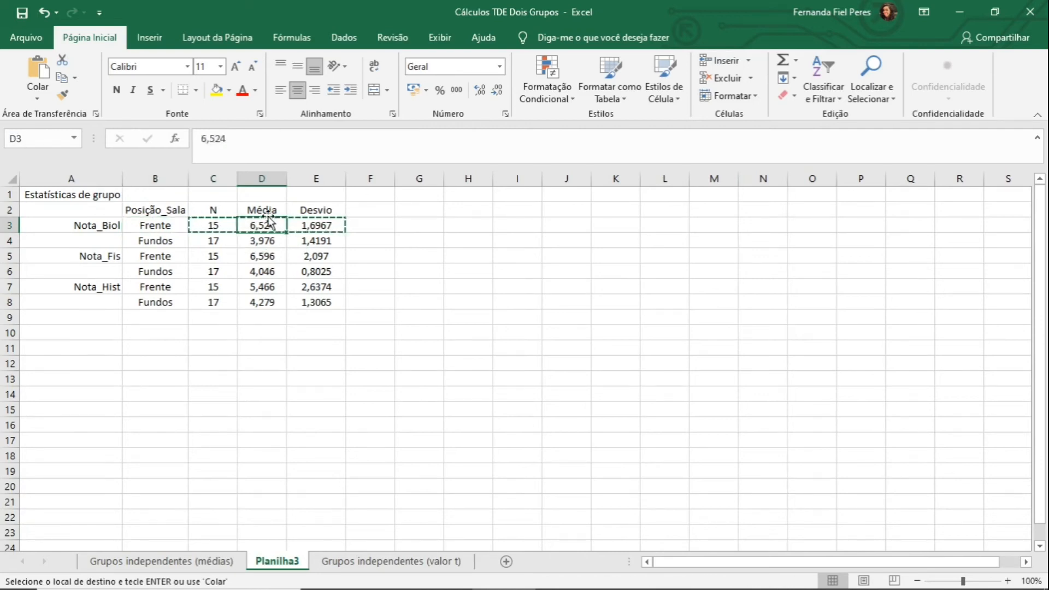
{"action": "left_click", "coordinate": [199, 563]}
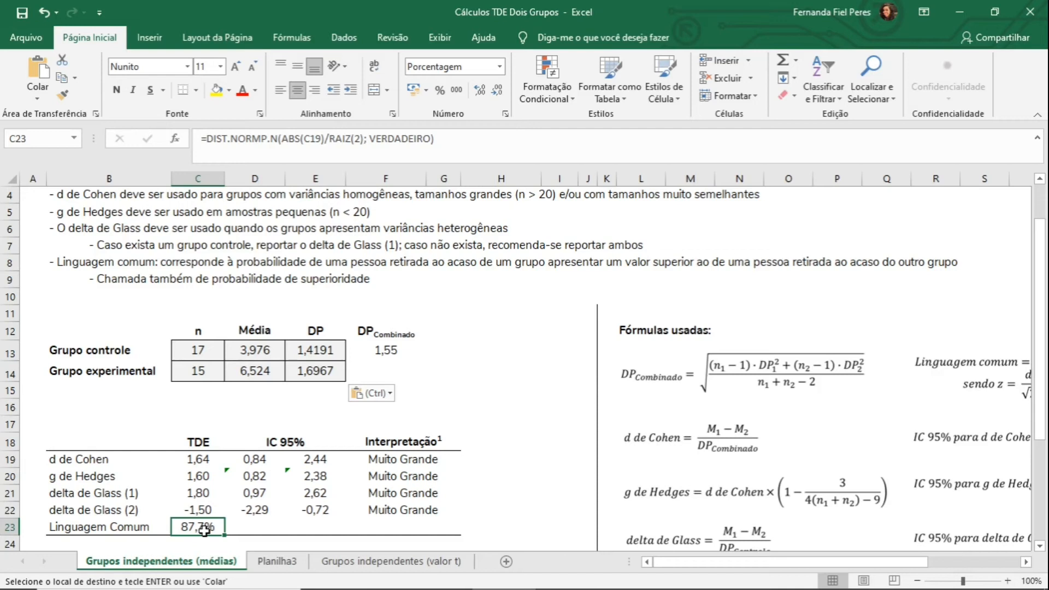
Copy the Nota_Fis Fundos statistics (17; 4,046; 0,8025) from Planilha3 and paste them as values into the Grupo controle row
{"action": "left_click", "coordinate": [276, 562]}
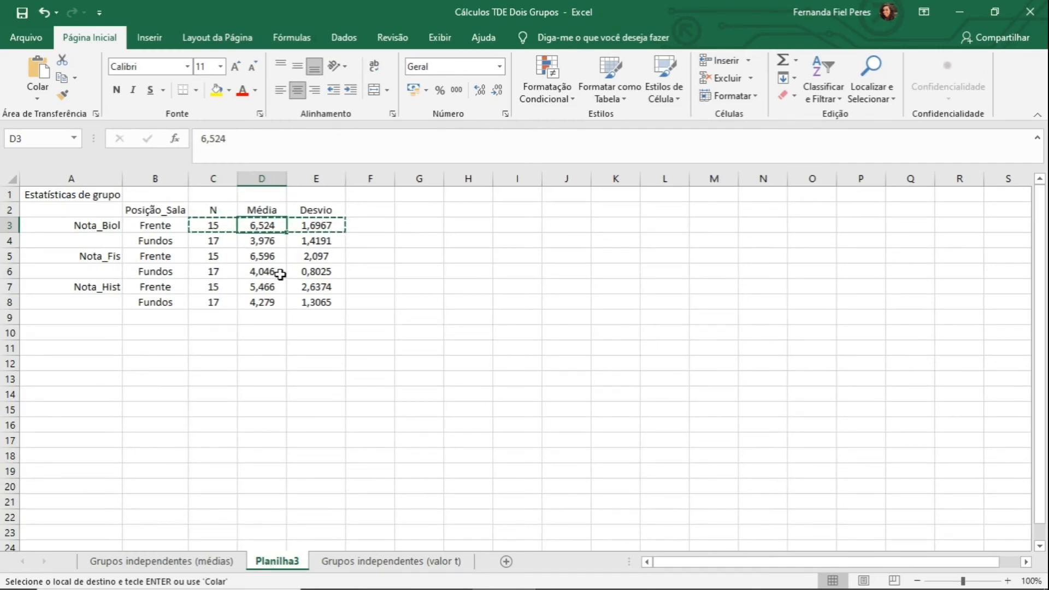
{"action": "left_click_drag", "start_coordinate": [218, 271], "coordinate": [319, 278]}
{"action": "key", "text": "ctrl+c"}
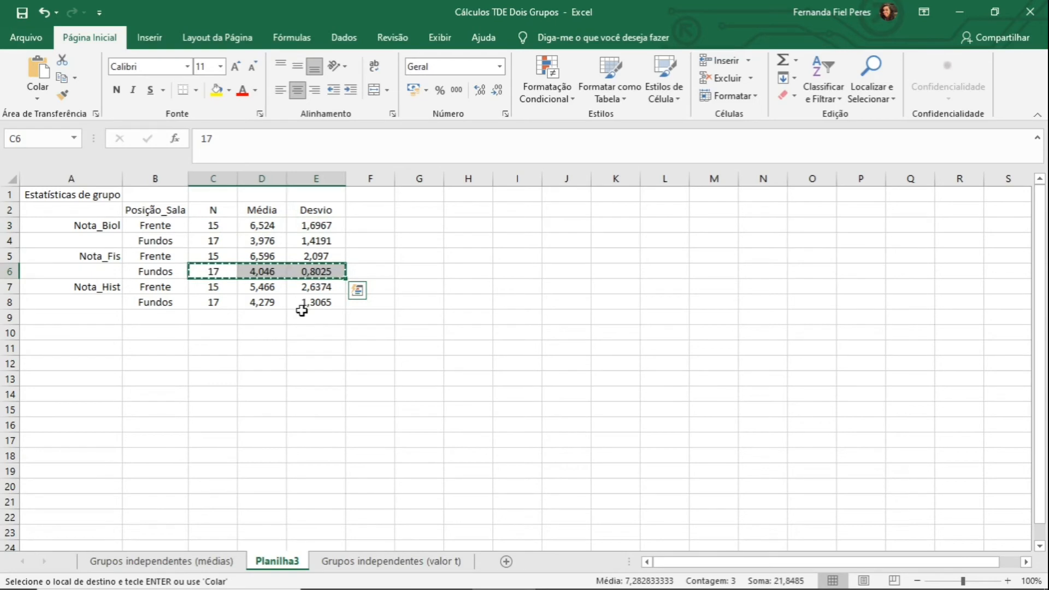
{"action": "left_click", "coordinate": [187, 561]}
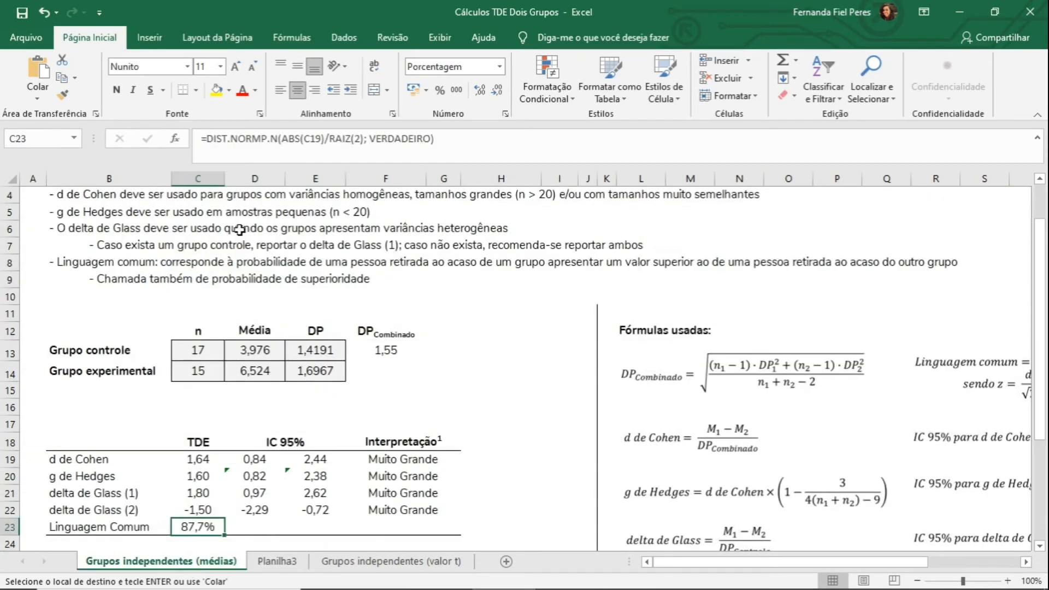
{"action": "right_click", "coordinate": [197, 350]}
{"action": "left_click", "coordinate": [252, 308]}
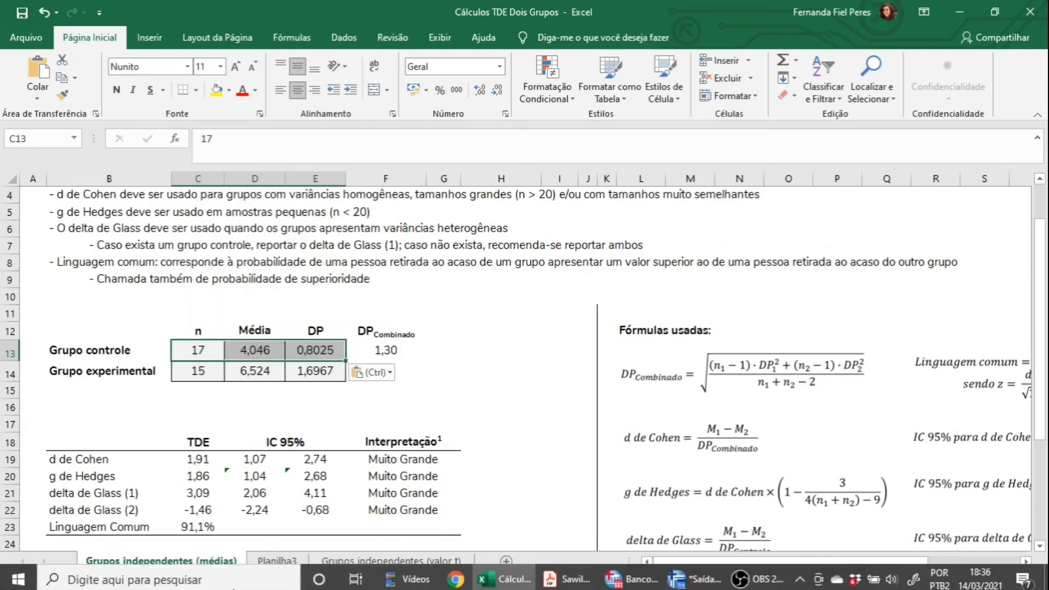
Copy the Nota_Fis Frente statistics (15; 6,596; 2,097) from Planilha3 and paste them as values into the Grupo experimental row
{"action": "left_click", "coordinate": [277, 562]}
{"action": "left_click_drag", "start_coordinate": [210, 257], "coordinate": [343, 263]}
{"action": "key", "text": "ctrl+c"}
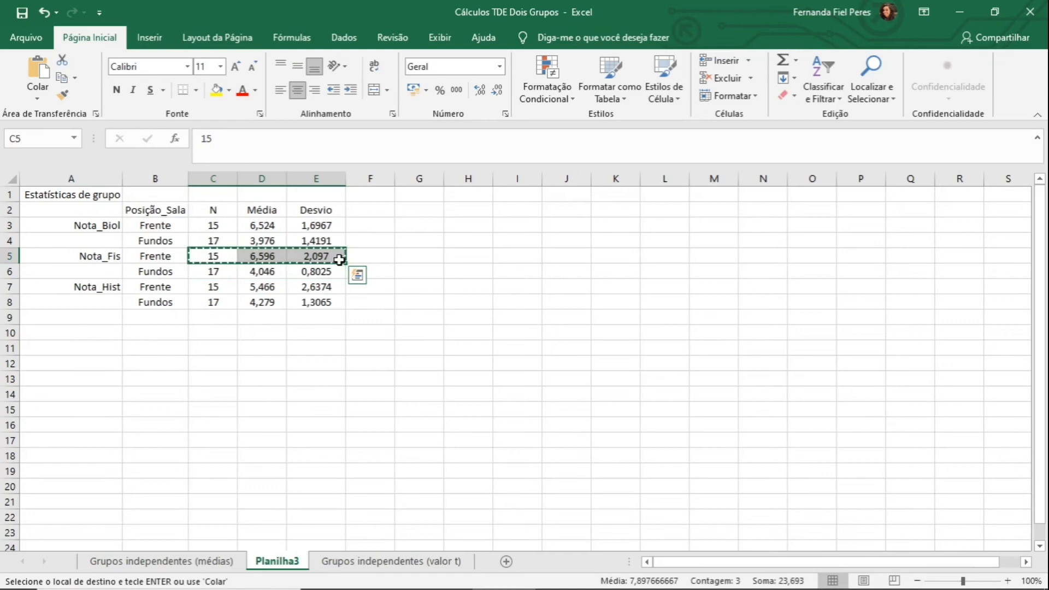
{"action": "left_click", "coordinate": [200, 561]}
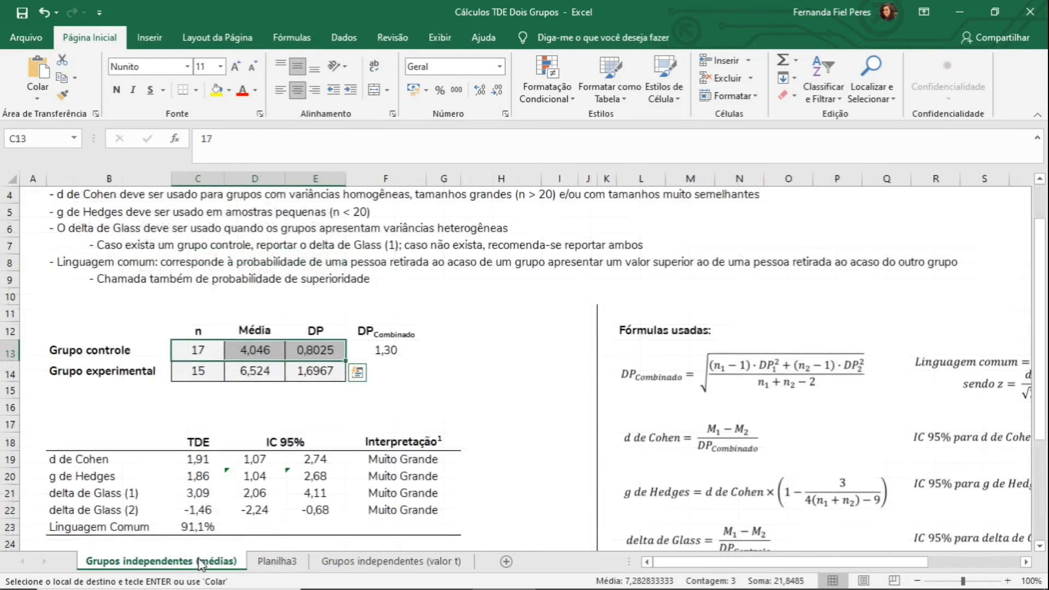
{"action": "right_click", "coordinate": [198, 377]}
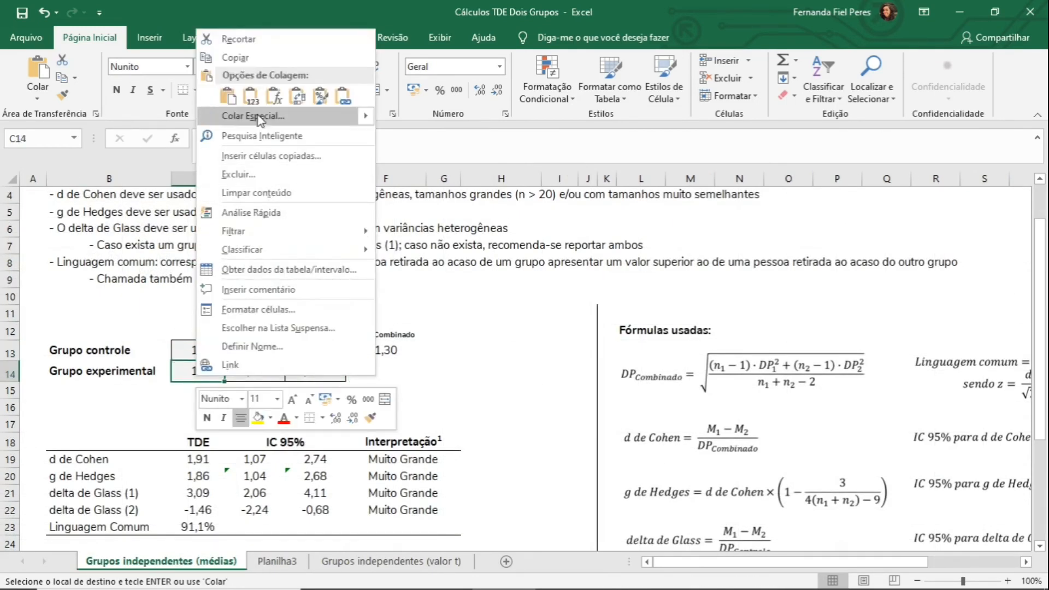
{"action": "left_click", "coordinate": [251, 96]}
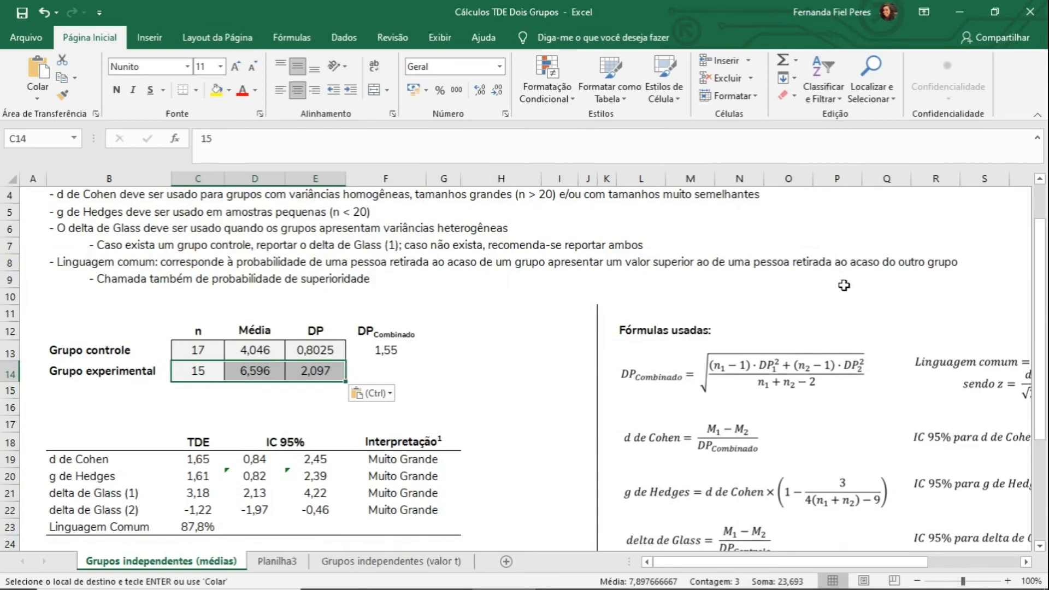
Examine the Nota_Fis TDE results and formulas for d de Cohen, g de Hedges and both delta de Glass rows
{"action": "left_click_drag", "start_coordinate": [1040, 253], "coordinate": [1043, 278]}
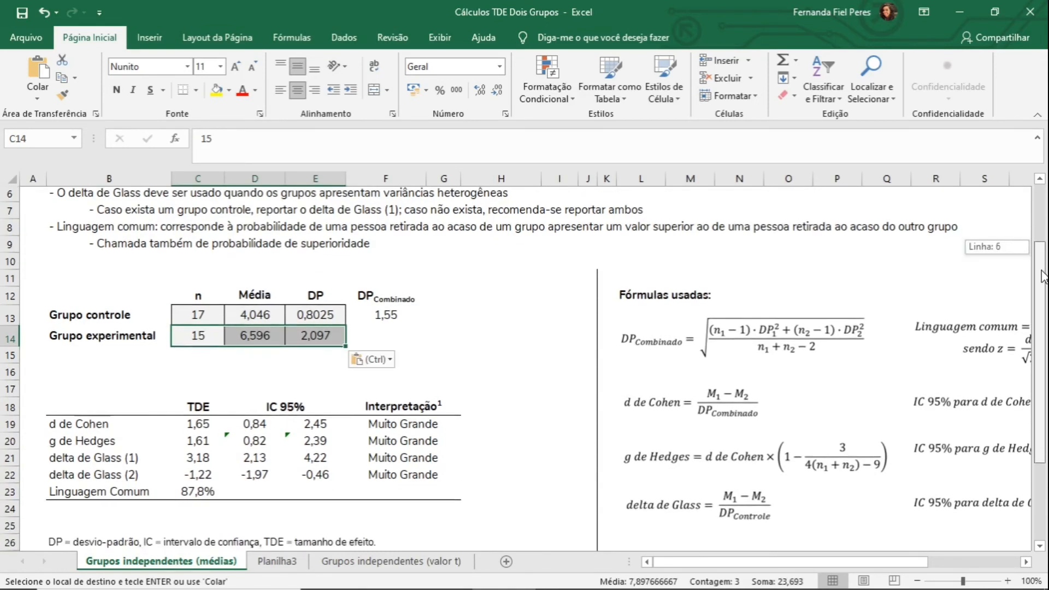
{"action": "left_click", "coordinate": [197, 426]}
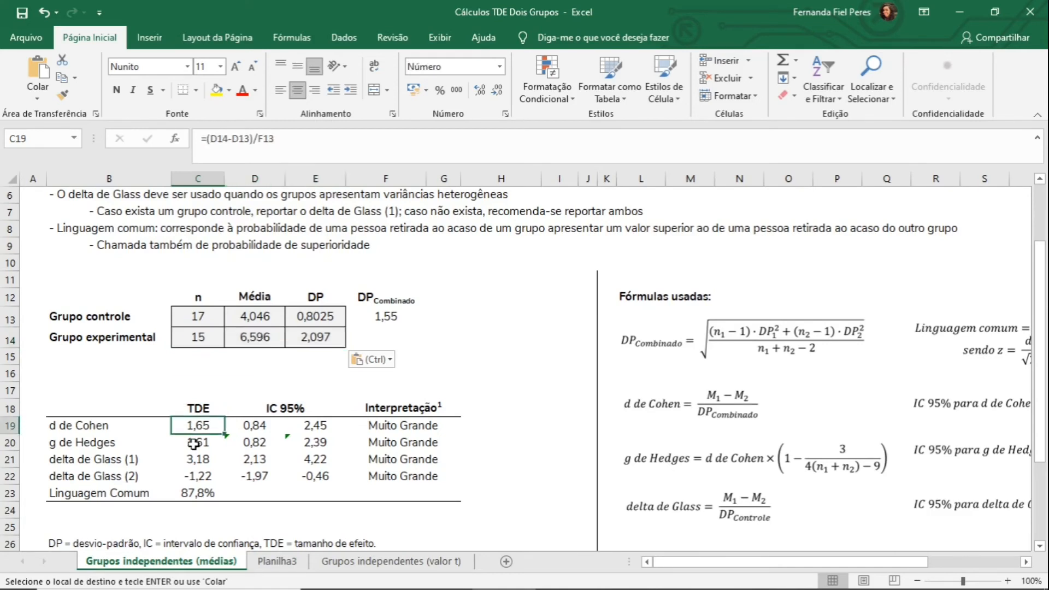
{"action": "left_click", "coordinate": [194, 444]}
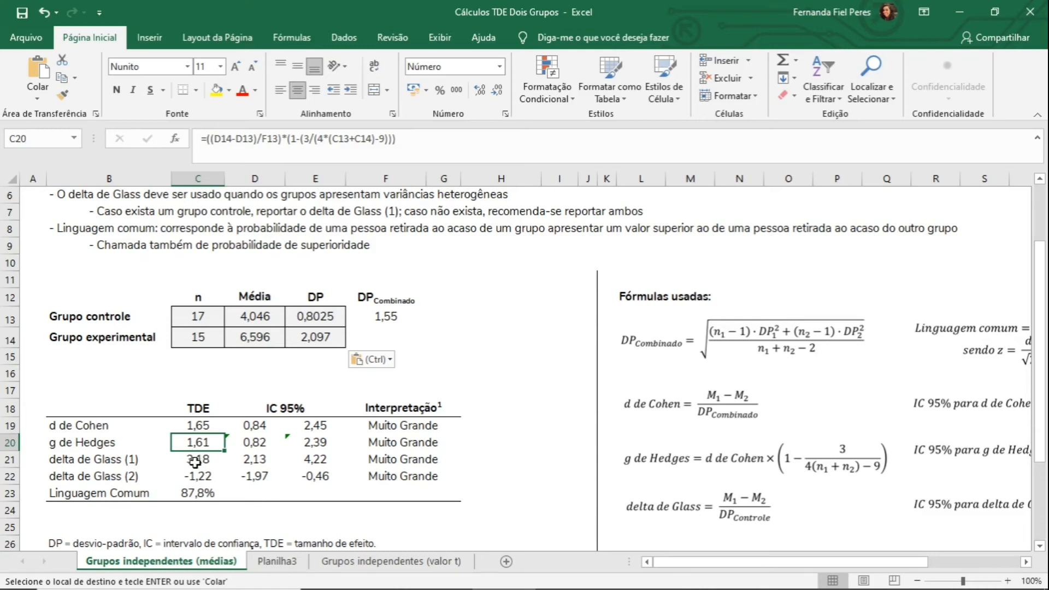
{"action": "left_click", "coordinate": [196, 462]}
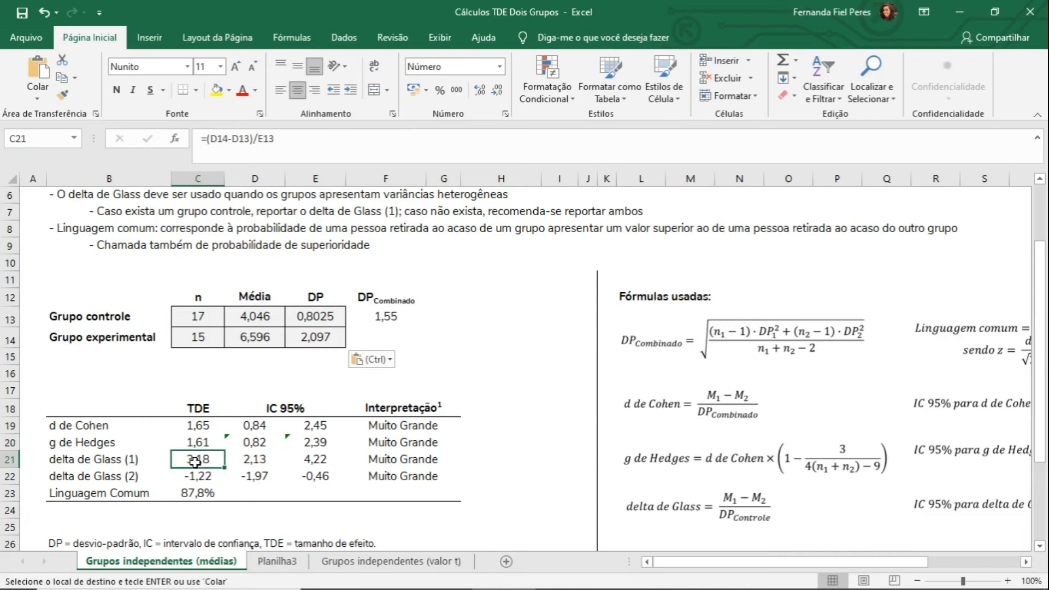
{"action": "left_click", "coordinate": [194, 474]}
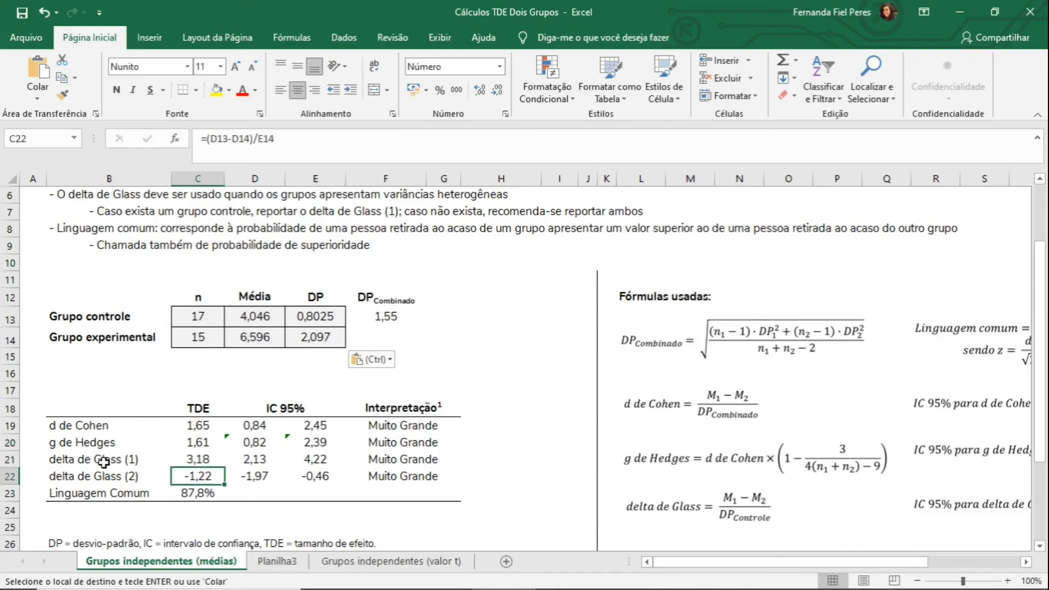
{"action": "left_click", "coordinate": [207, 460]}
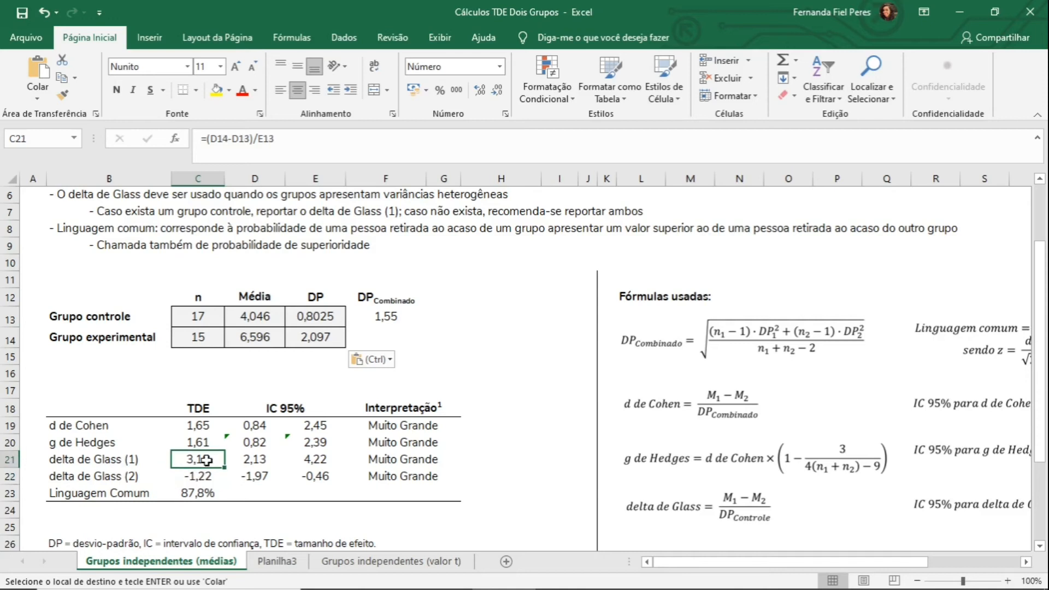
{"action": "left_click", "coordinate": [195, 480]}
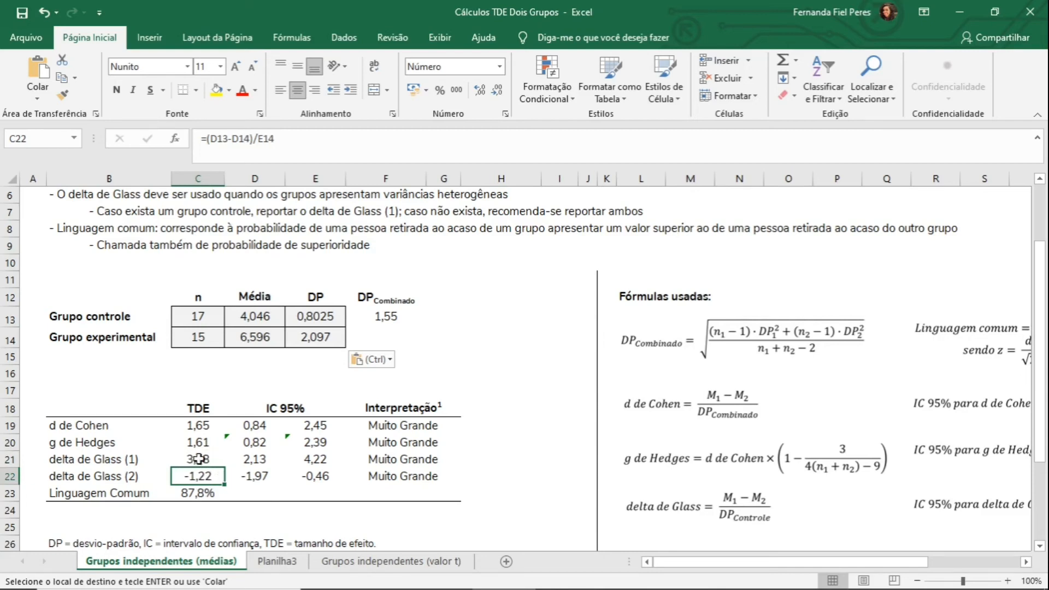
Compare the Interpretação cells of both delta de Glass rows and check the Linguagem Comum result for Nota_Fis
{"action": "left_click", "coordinate": [384, 461]}
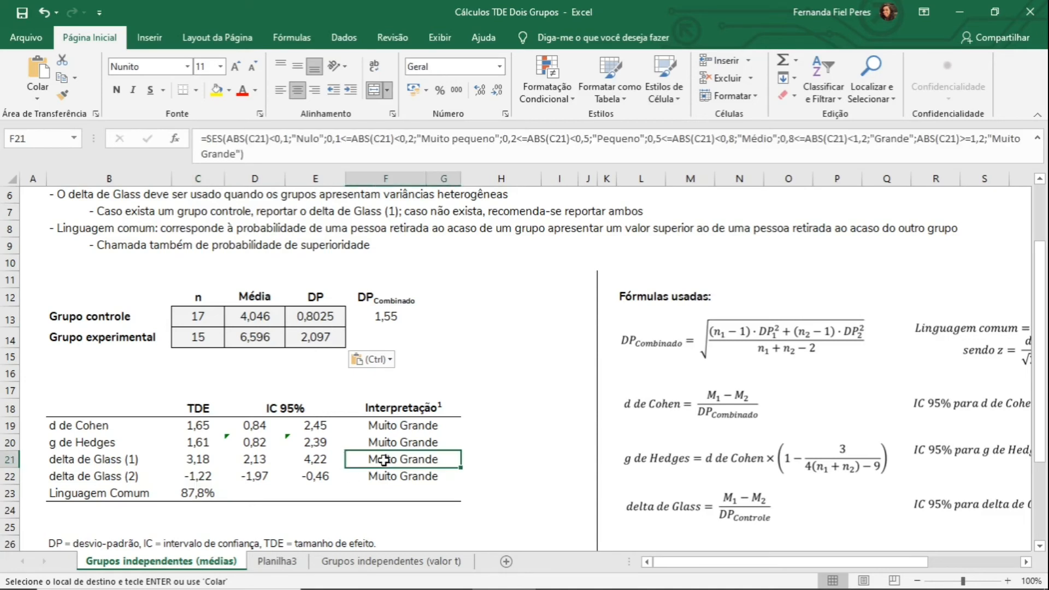
{"action": "left_click", "coordinate": [385, 476]}
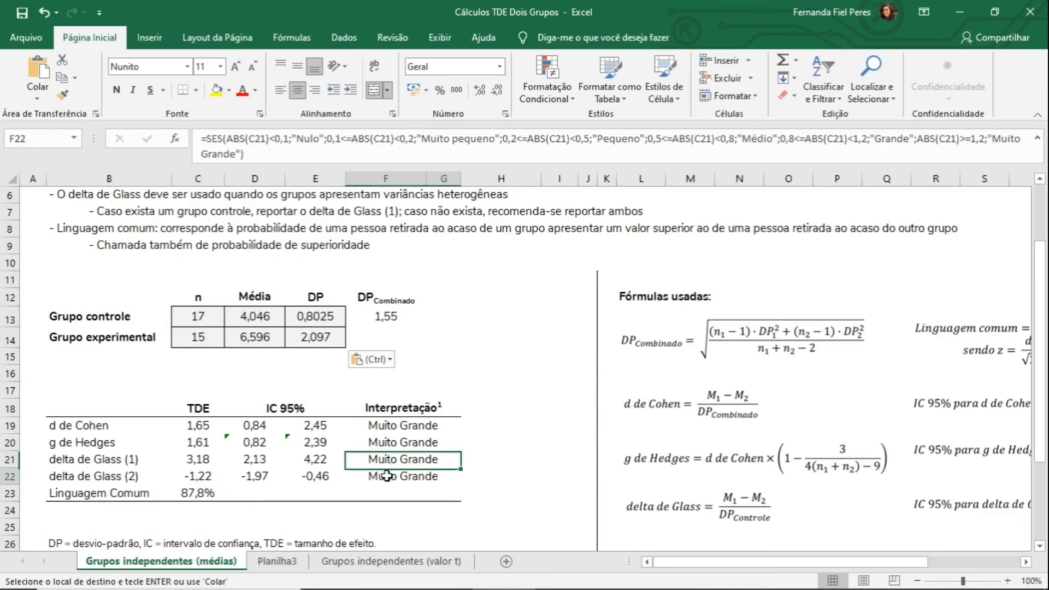
{"action": "left_click", "coordinate": [400, 458]}
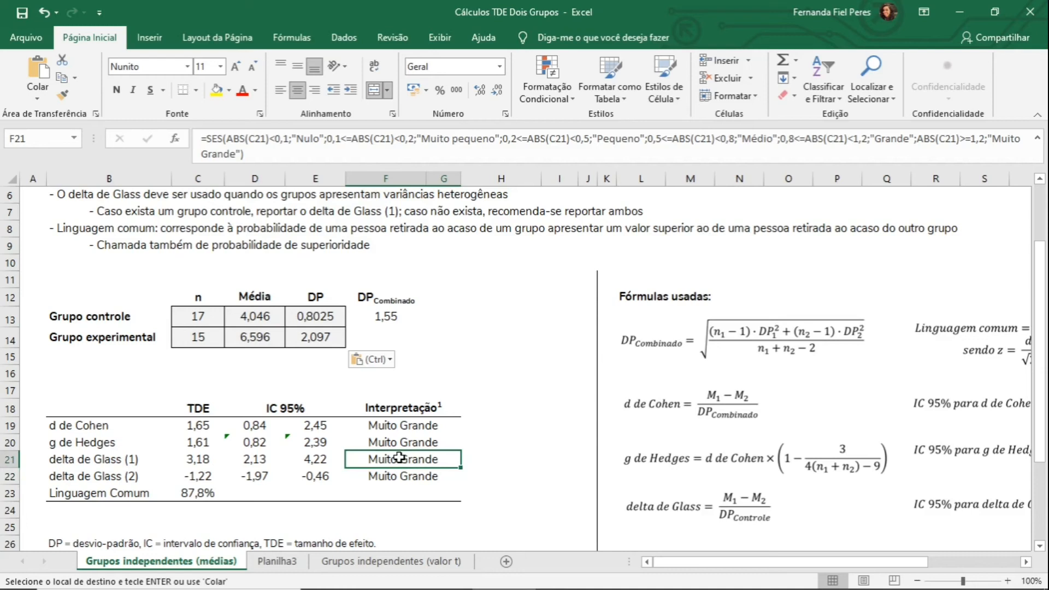
{"action": "left_click", "coordinate": [191, 494]}
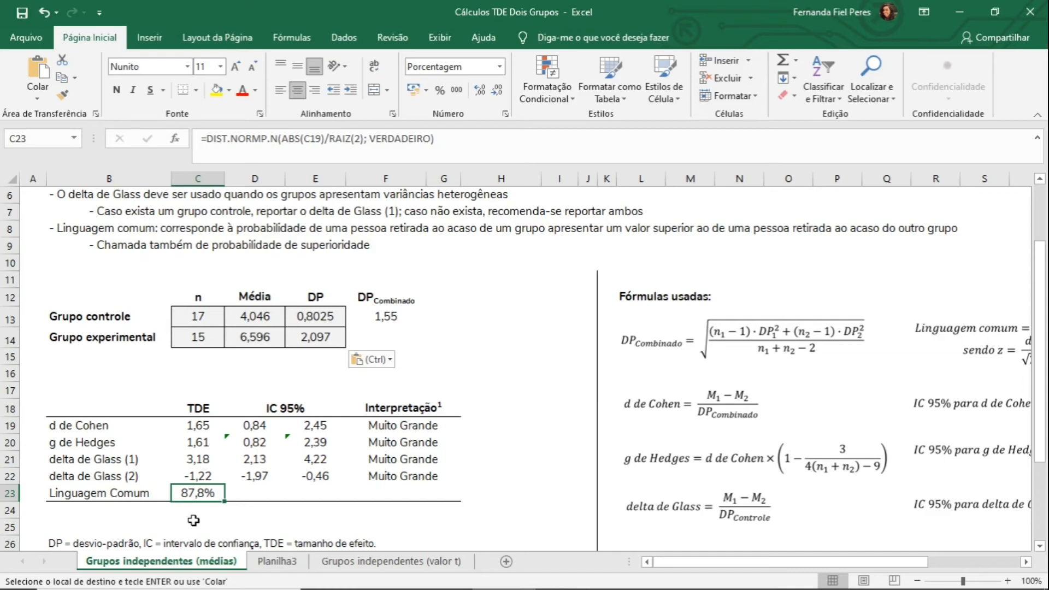
{"action": "left_click_drag", "start_coordinate": [82, 458], "coordinate": [189, 475]}
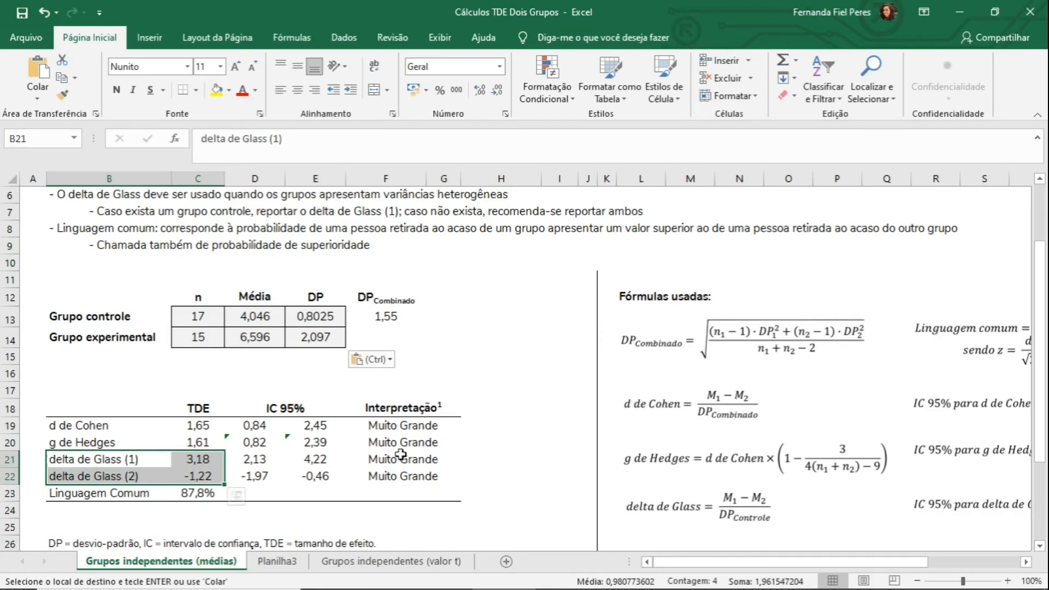
Copy the Nota_Hist Fundos statistics (17; 4,279; 1,3065) from Planilha3 and paste them as values into the Grupo controle row
{"action": "left_click", "coordinate": [271, 565]}
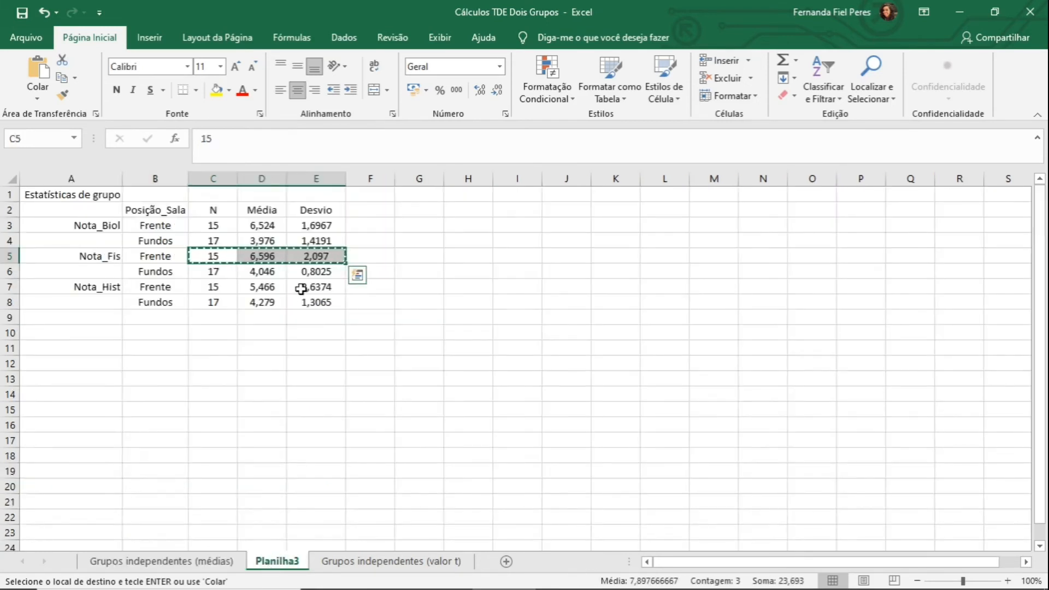
{"action": "left_click_drag", "start_coordinate": [211, 302], "coordinate": [310, 303]}
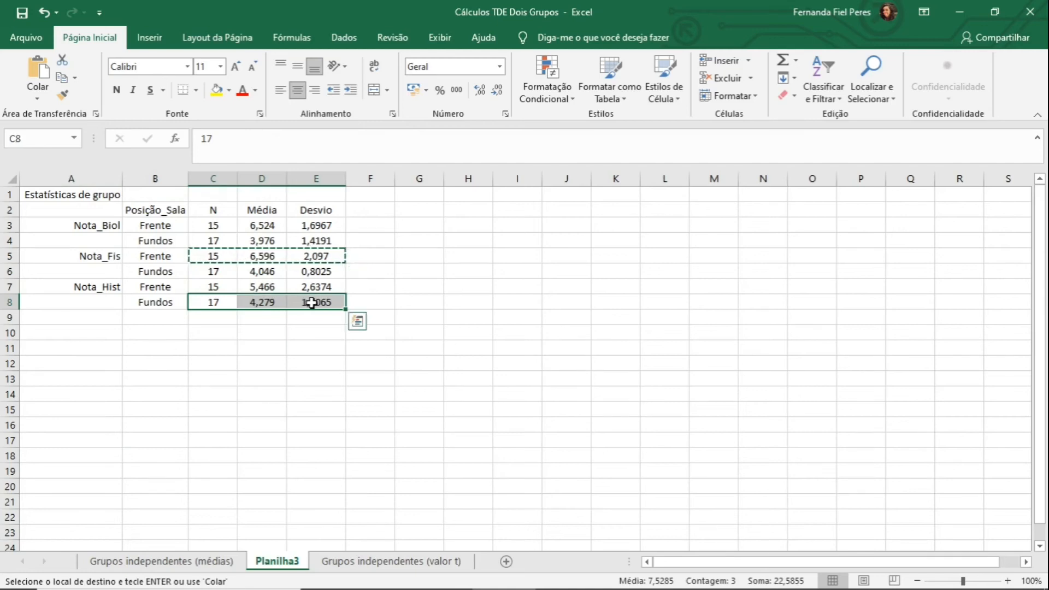
{"action": "key", "text": "ctrl+c"}
{"action": "left_click", "coordinate": [193, 560]}
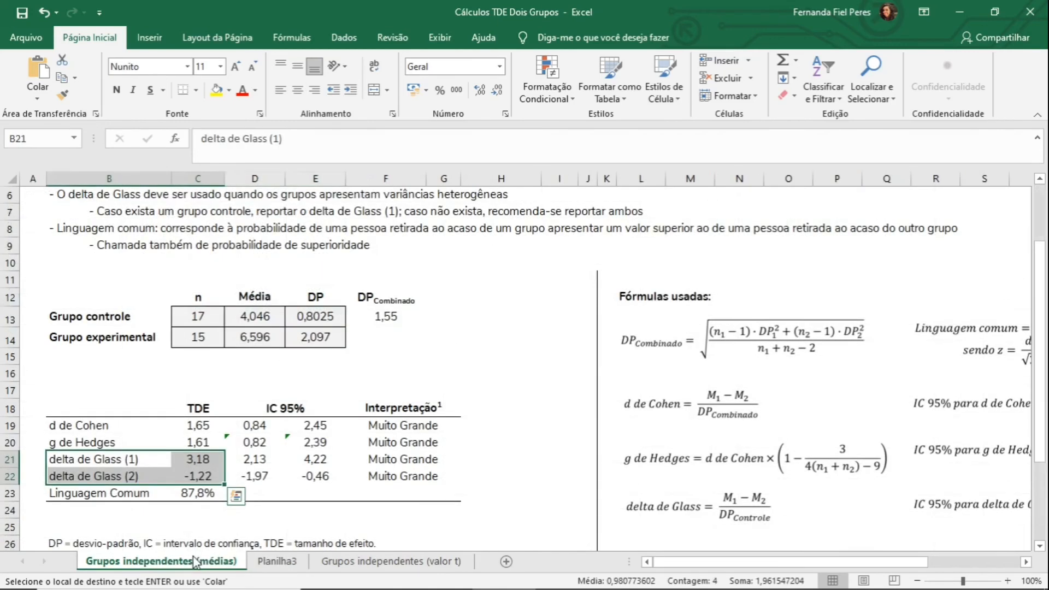
{"action": "right_click", "coordinate": [195, 318]}
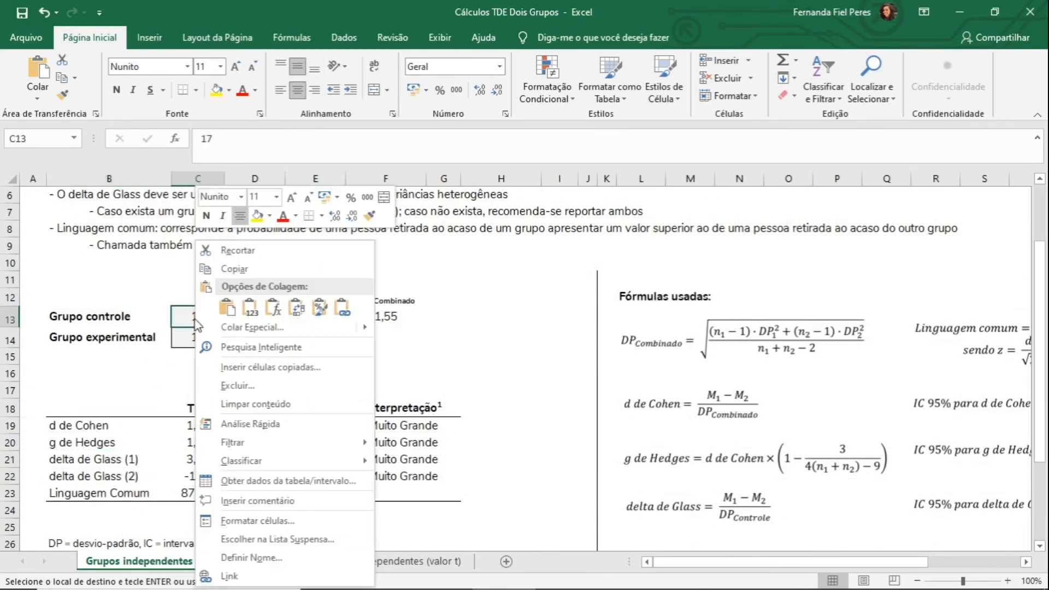
{"action": "left_click", "coordinate": [248, 318]}
Copy the Nota_Hist Frente statistics (15; 5,466; 2,6374) from Planilha3 and paste them as values into the Grupo experimental row
{"action": "left_click", "coordinate": [277, 562]}
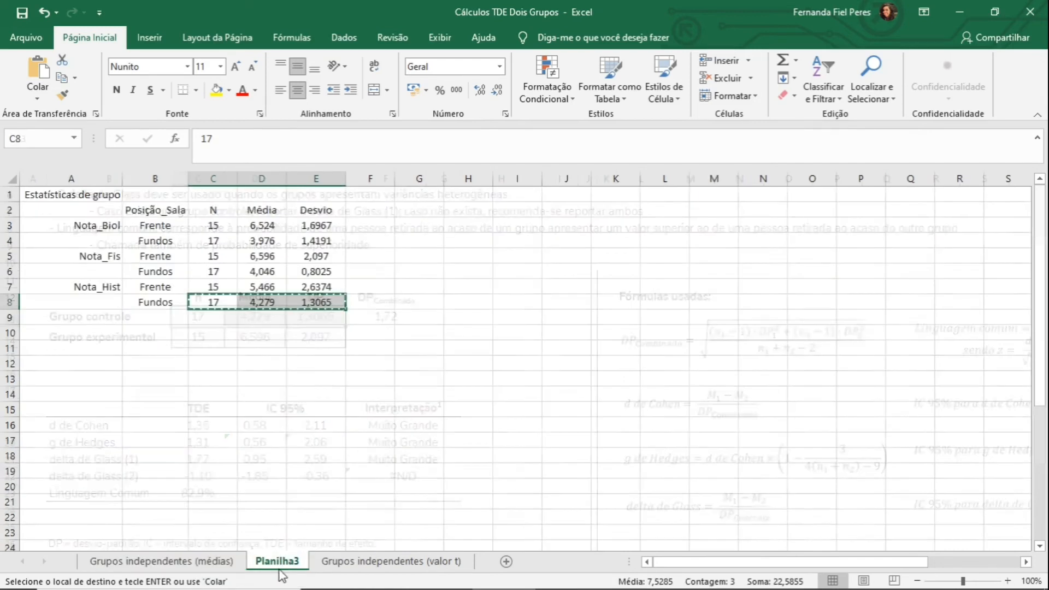
{"action": "left_click_drag", "start_coordinate": [209, 287], "coordinate": [312, 284]}
{"action": "key", "text": "ctrl+c"}
{"action": "left_click", "coordinate": [186, 561]}
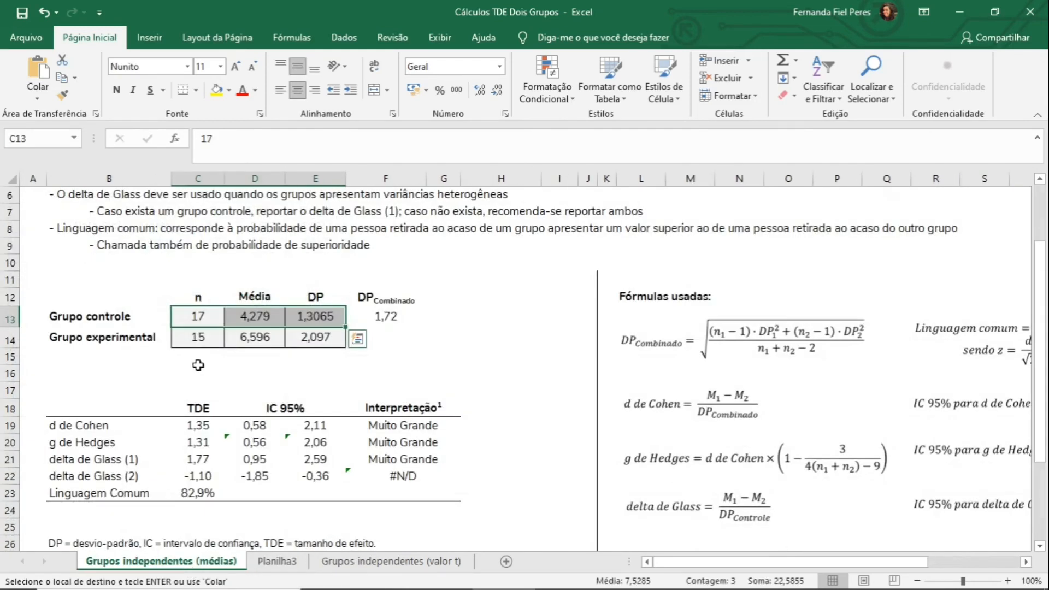
{"action": "right_click", "coordinate": [206, 337]}
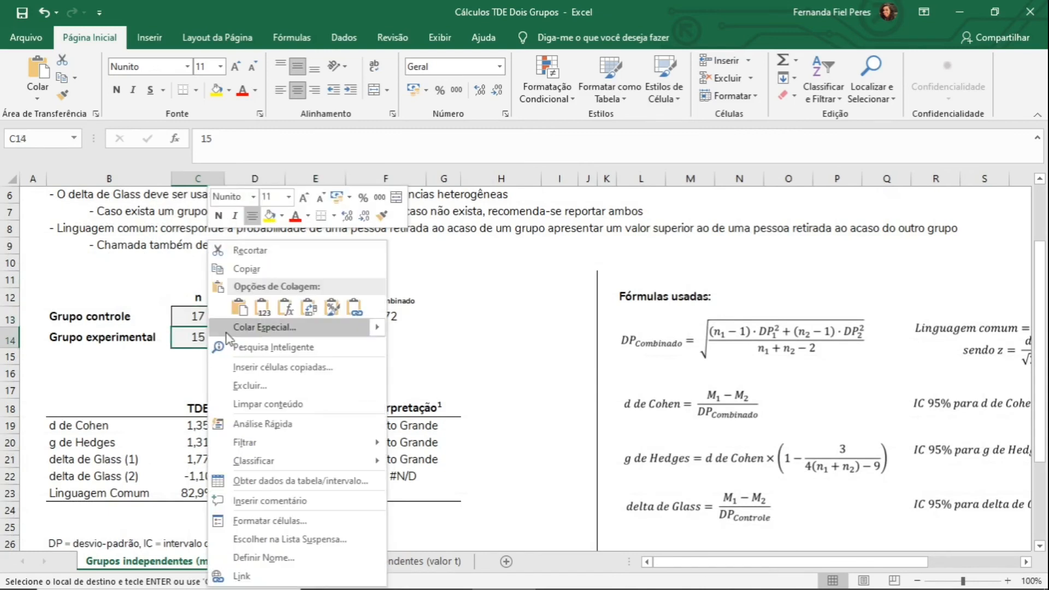
{"action": "left_click", "coordinate": [263, 307]}
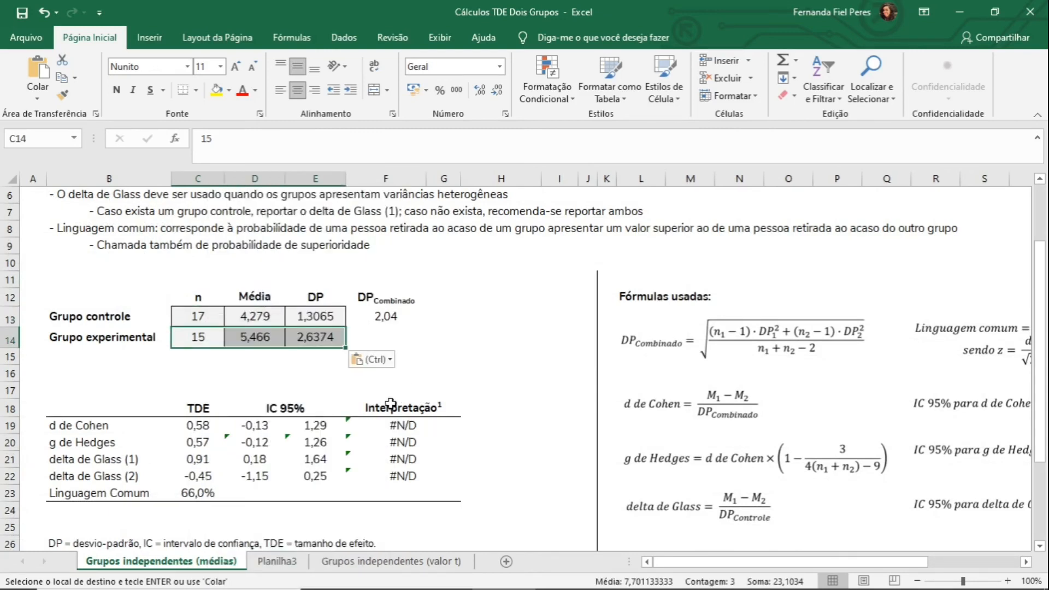
Inspect the d de Cohen TDE and Interpretação formulas and the g de Hedges Interpretação formula
{"action": "left_click", "coordinate": [391, 429]}
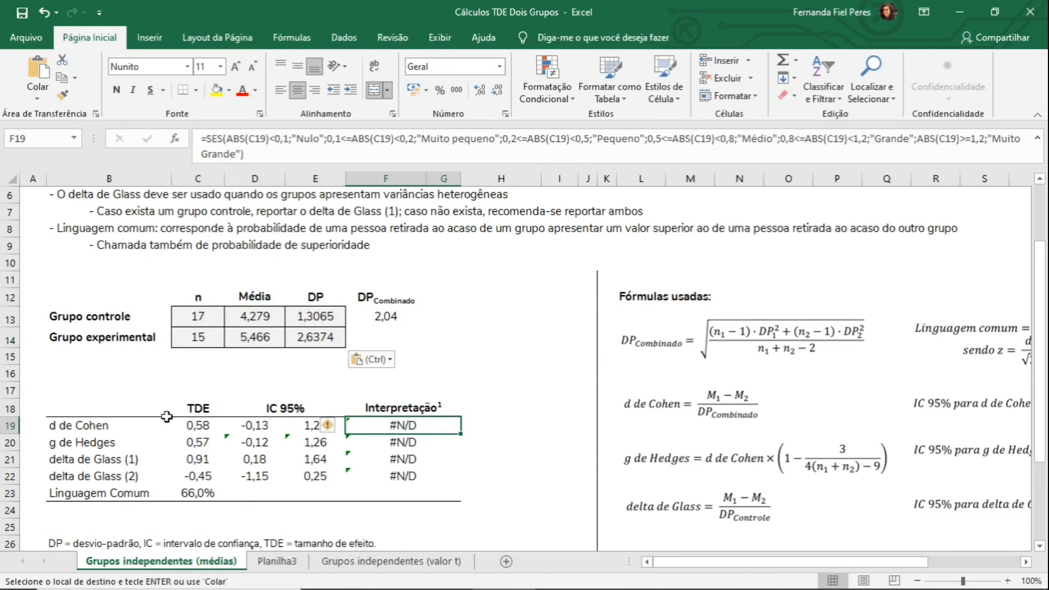
{"action": "left_click", "coordinate": [191, 426]}
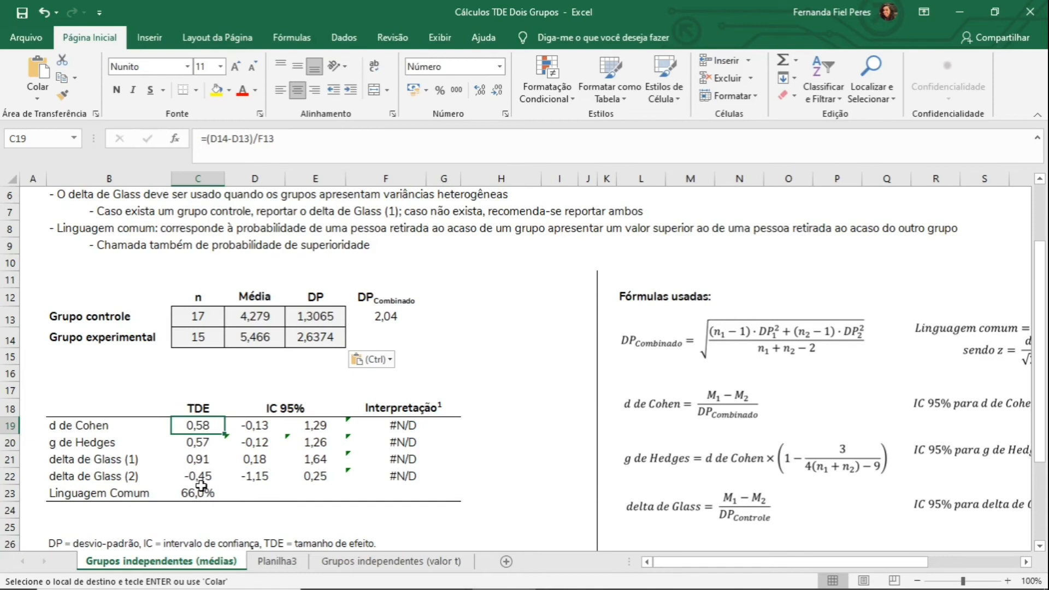
{"action": "left_click", "coordinate": [410, 443]}
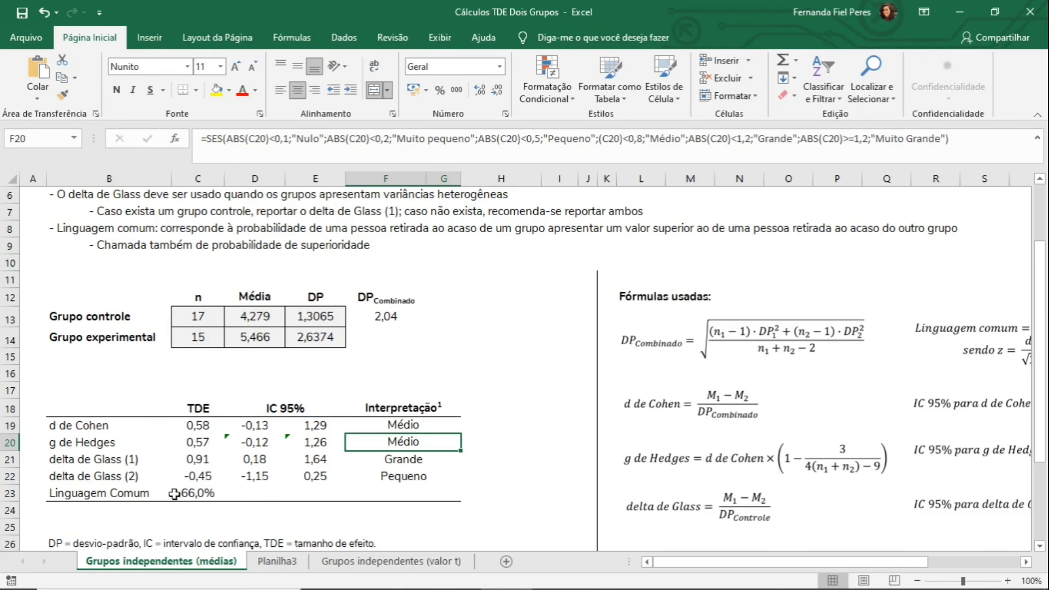
Compare the TDE results and Interpretação classifications of delta de Glass (1) and delta de Glass (2) for Nota_Hist
{"action": "left_click_drag", "start_coordinate": [82, 459], "coordinate": [213, 477]}
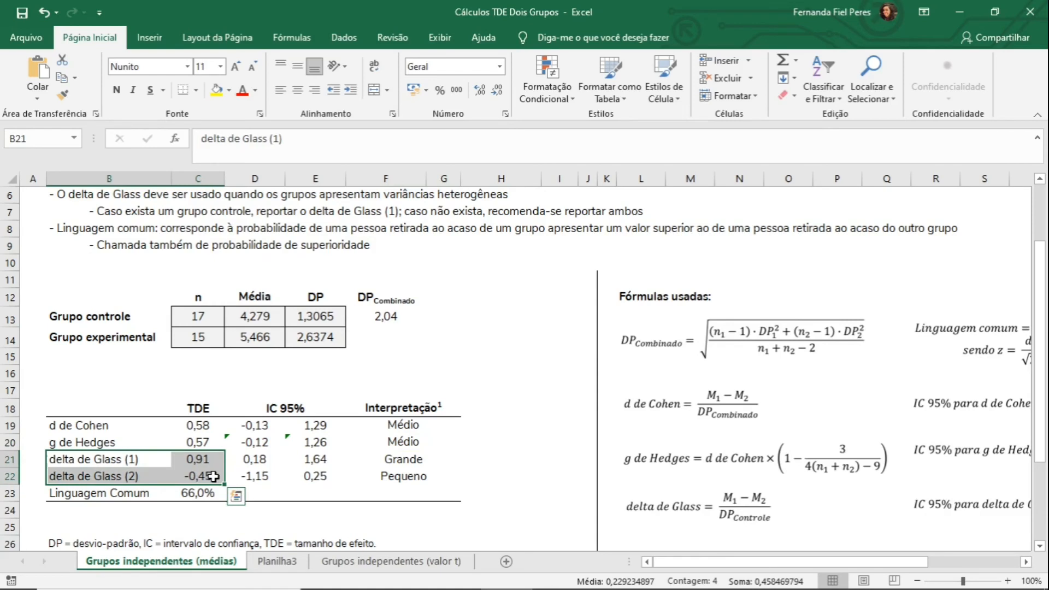
{"action": "left_click_drag", "start_coordinate": [410, 430], "coordinate": [412, 483]}
{"action": "left_click", "coordinate": [415, 479]}
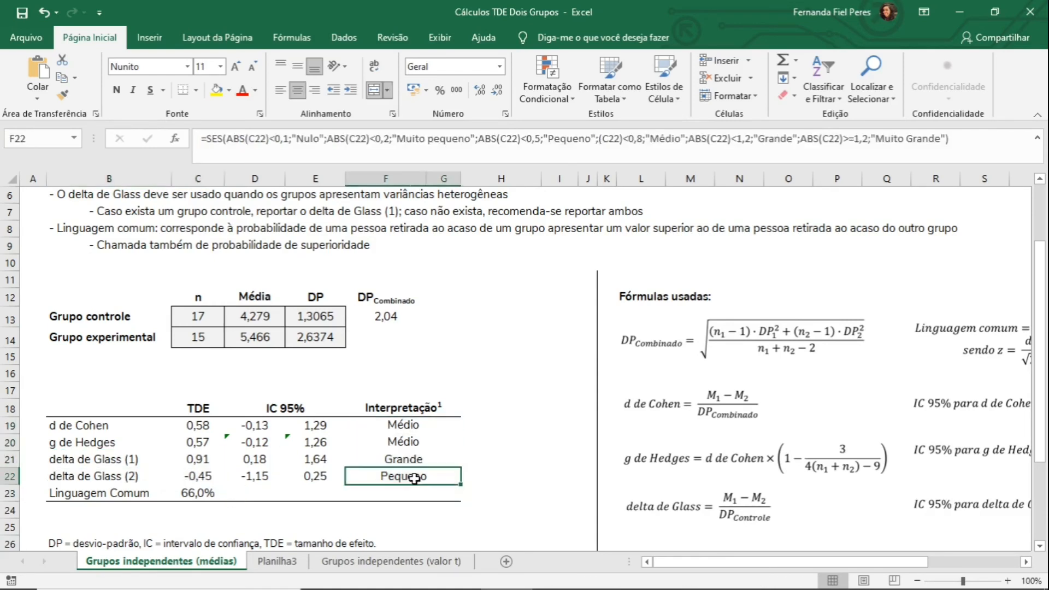
{"action": "left_click", "coordinate": [97, 461]}
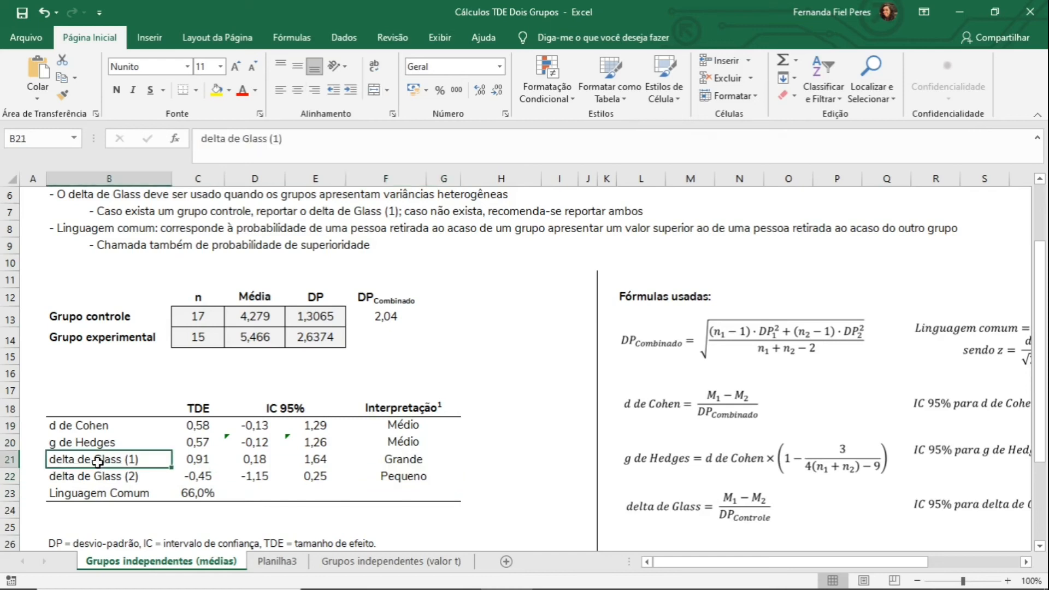
{"action": "left_click", "coordinate": [402, 463]}
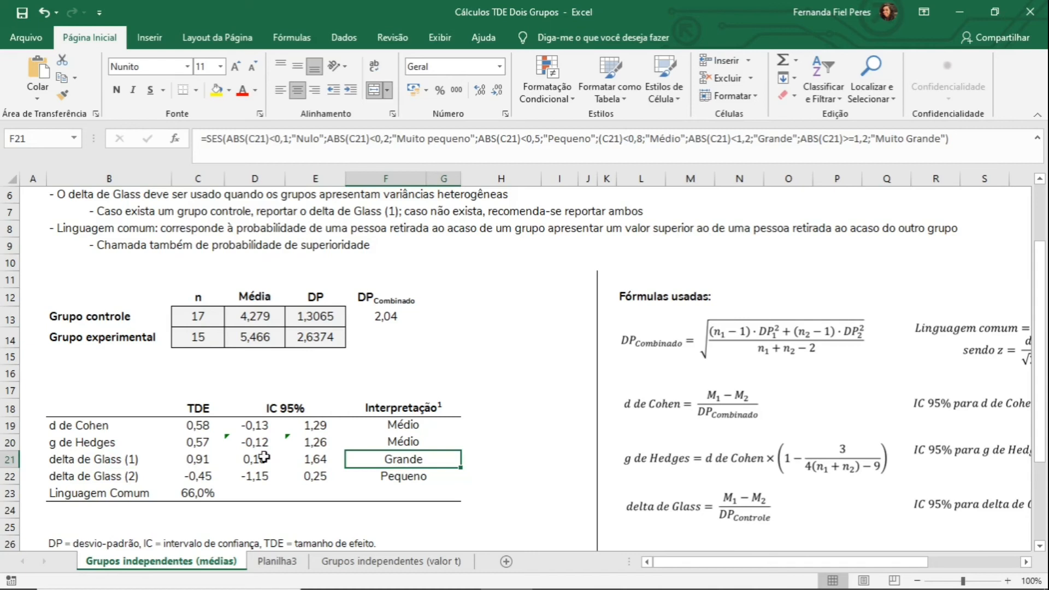
{"action": "left_click", "coordinate": [406, 476]}
{"action": "left_click_drag", "start_coordinate": [424, 461], "coordinate": [428, 474]}
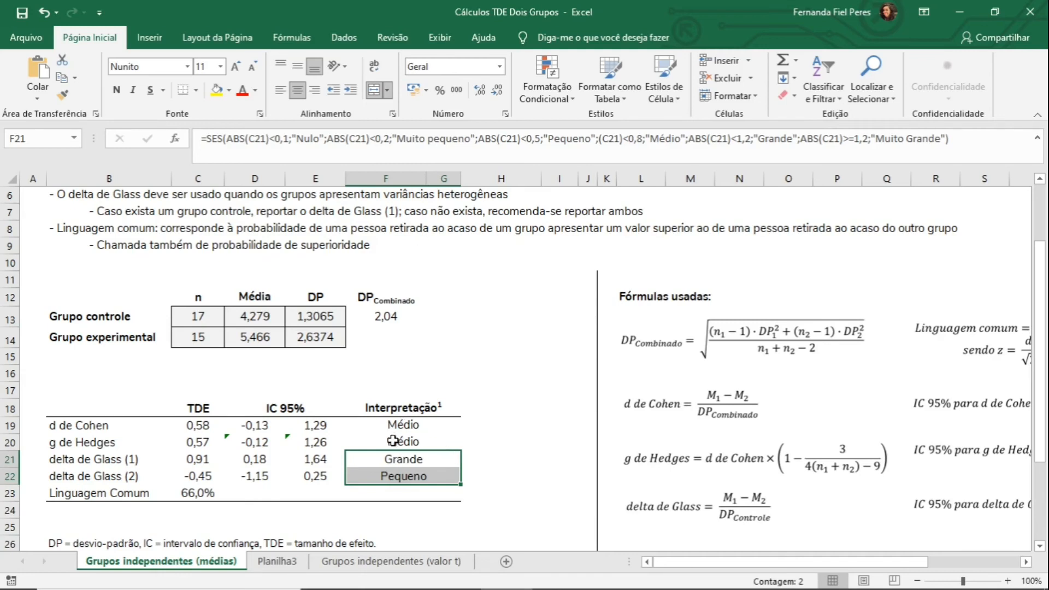
{"action": "left_click", "coordinate": [393, 460]}
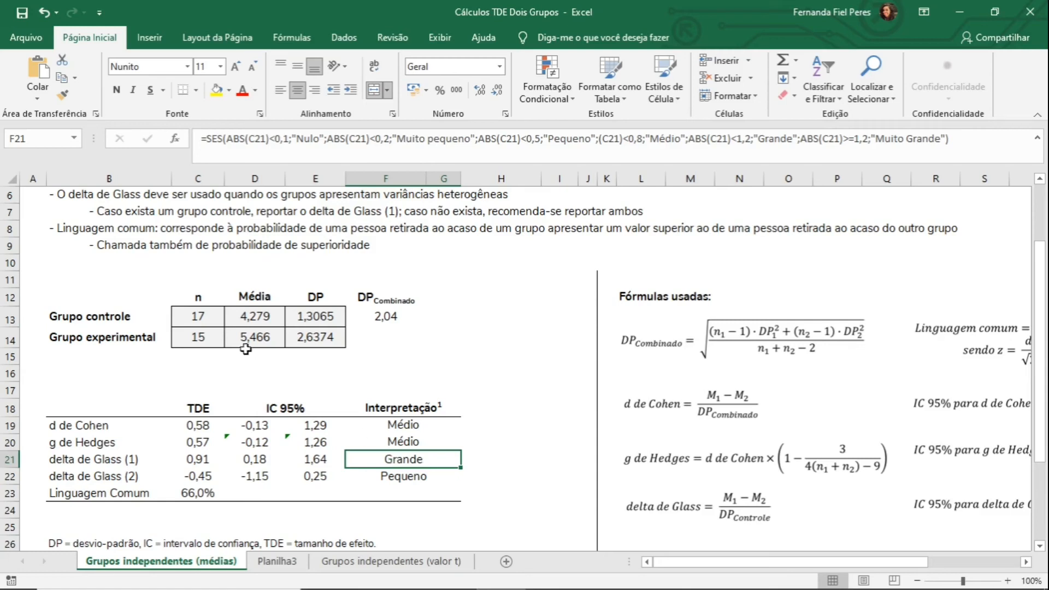
Compare the sample sizes (n) of the Grupo controle and Grupo experimental rows
{"action": "left_click", "coordinate": [204, 322]}
{"action": "left_click", "coordinate": [202, 339]}
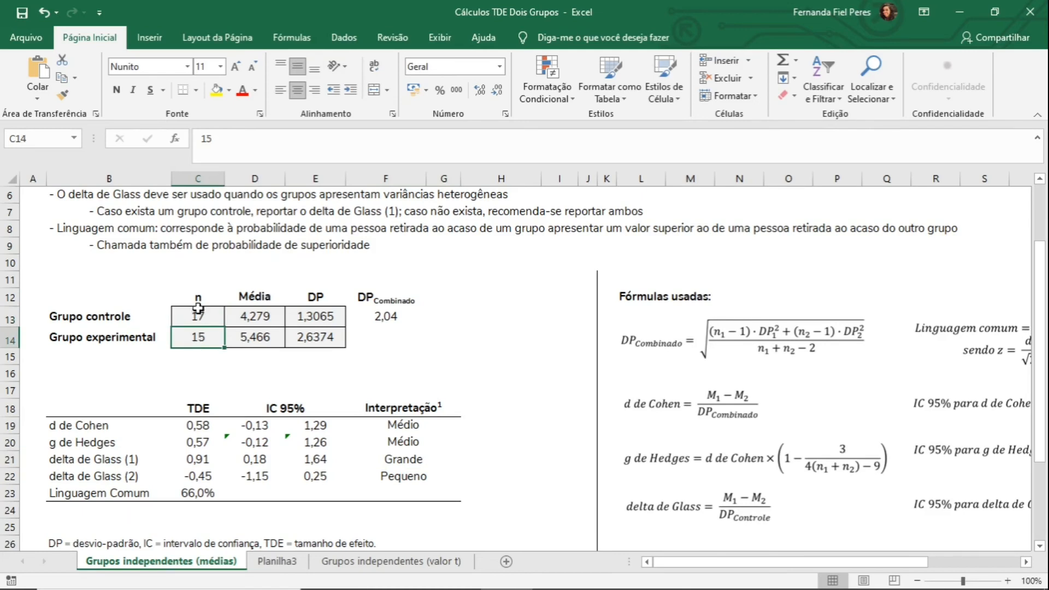
{"action": "left_click", "coordinate": [198, 319]}
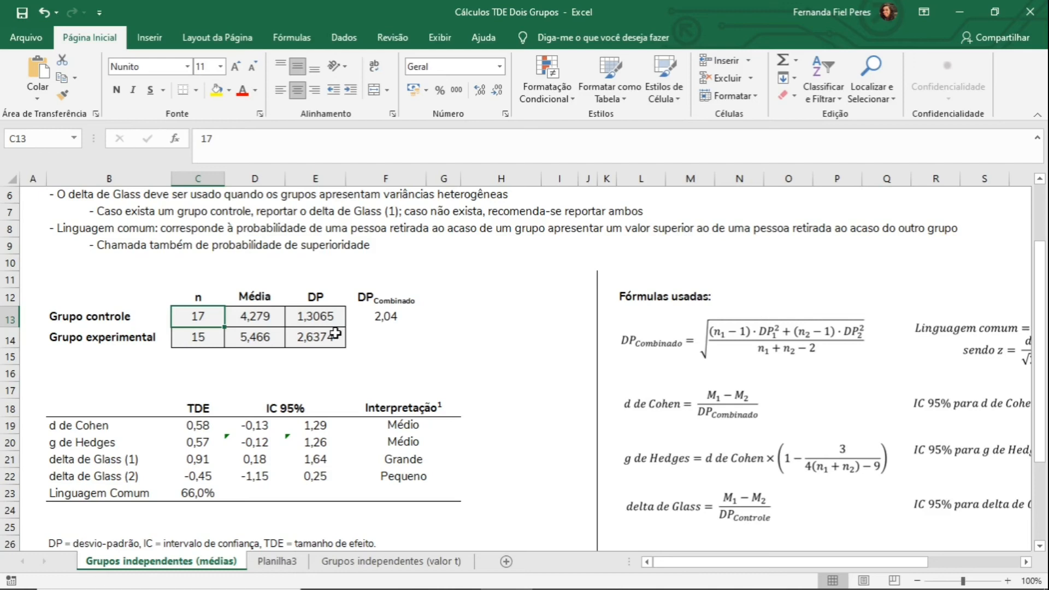
Review the instructions, input cells and formulas on the Grupos independentes (valor t) sheet
{"action": "left_click", "coordinate": [406, 563]}
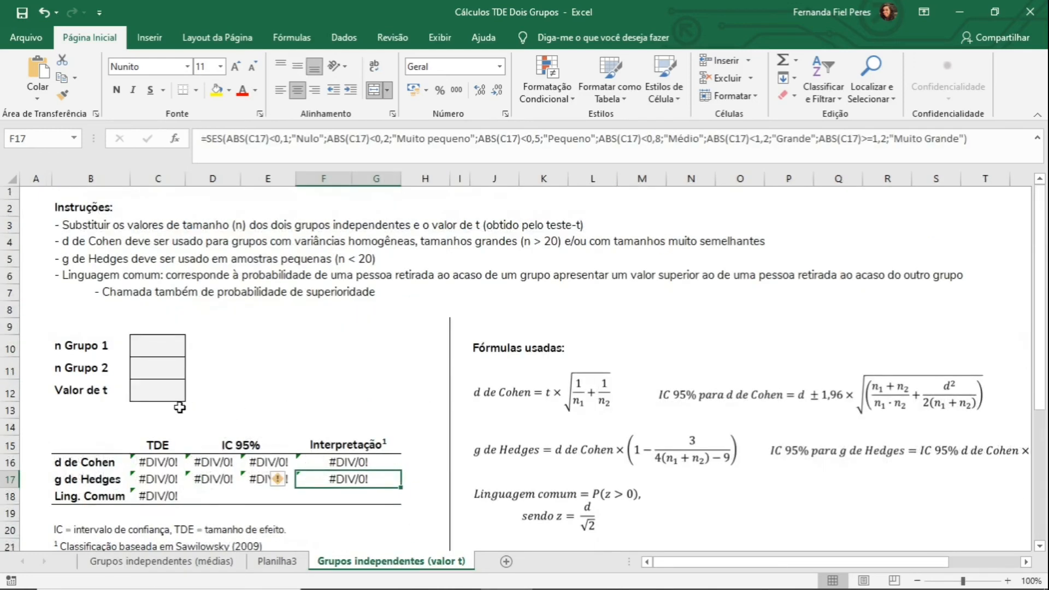
{"action": "left_click", "coordinate": [156, 393]}
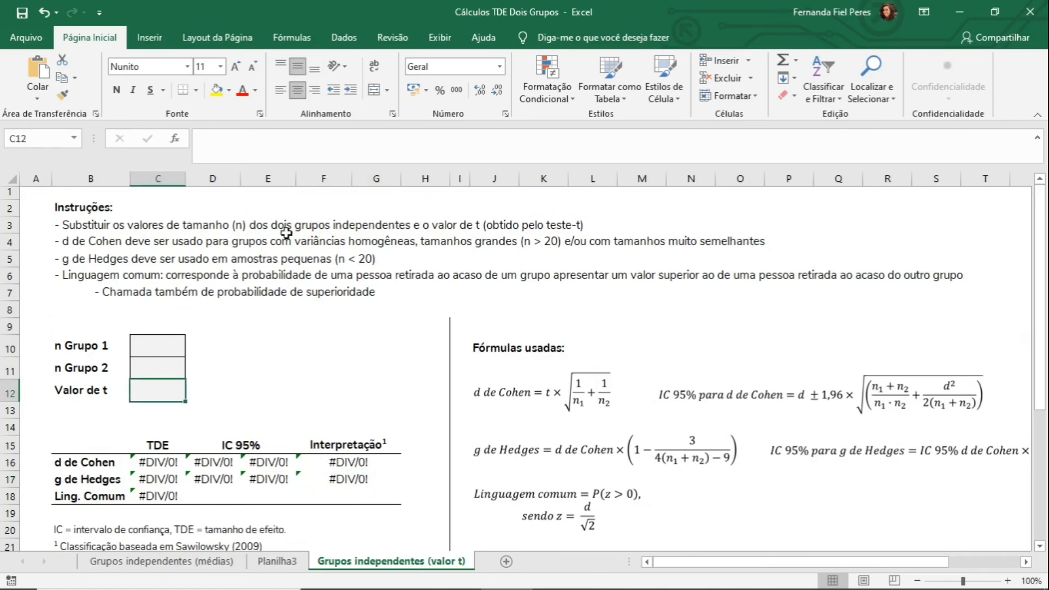
{"action": "left_click_drag", "start_coordinate": [128, 227], "coordinate": [124, 276]}
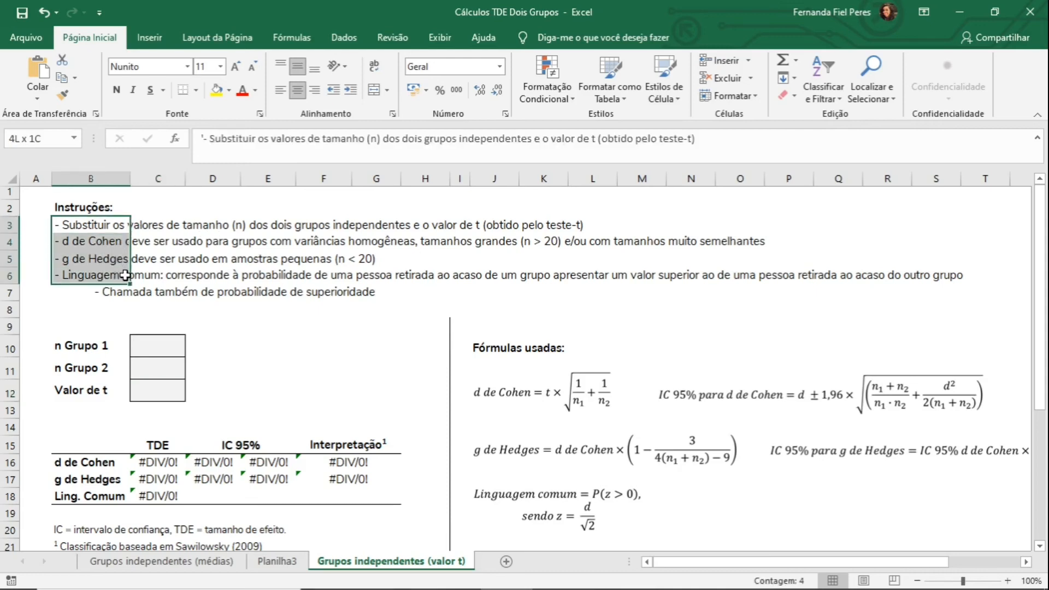
{"action": "left_click_drag", "start_coordinate": [1042, 257], "coordinate": [1042, 309]}
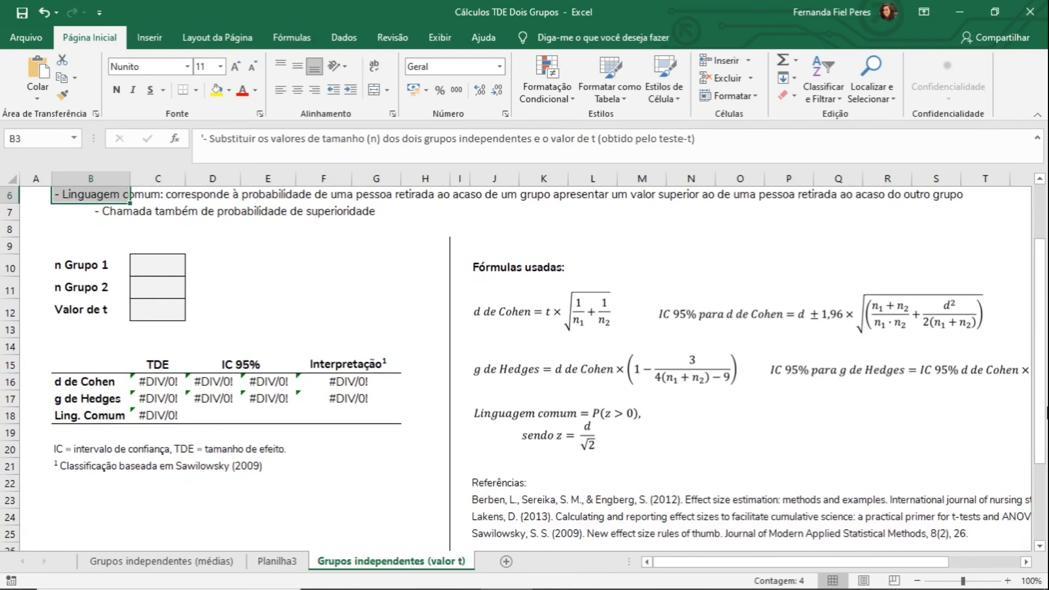
{"action": "left_click_drag", "start_coordinate": [1042, 421], "coordinate": [1044, 368]}
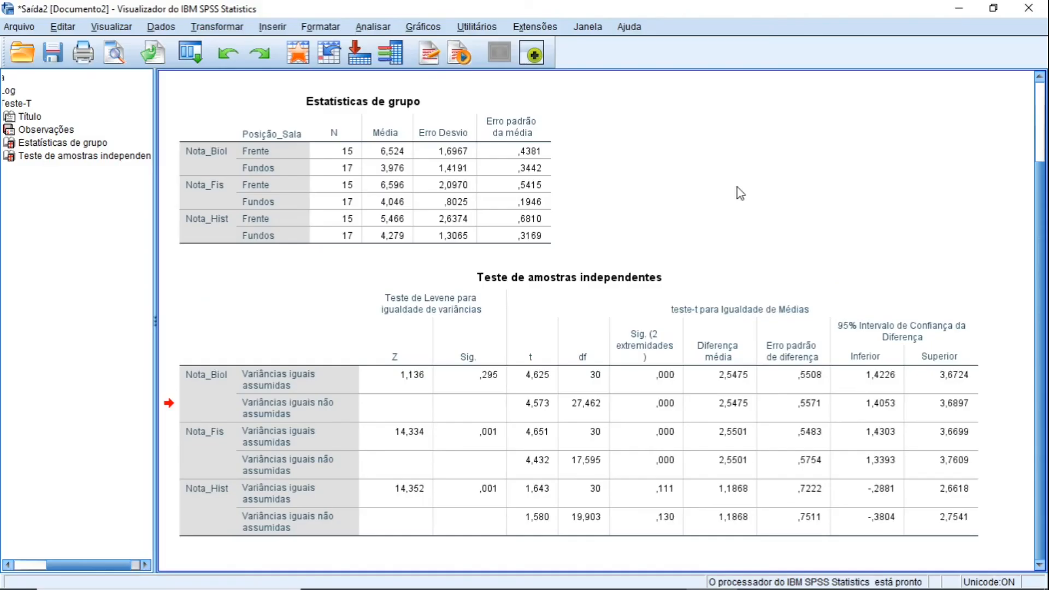
Copy the Teste de amostras independentes table from the SPSS output and paste it without source formatting at A10 of Planilha3 in Excel
{"action": "left_click", "coordinate": [558, 455]}
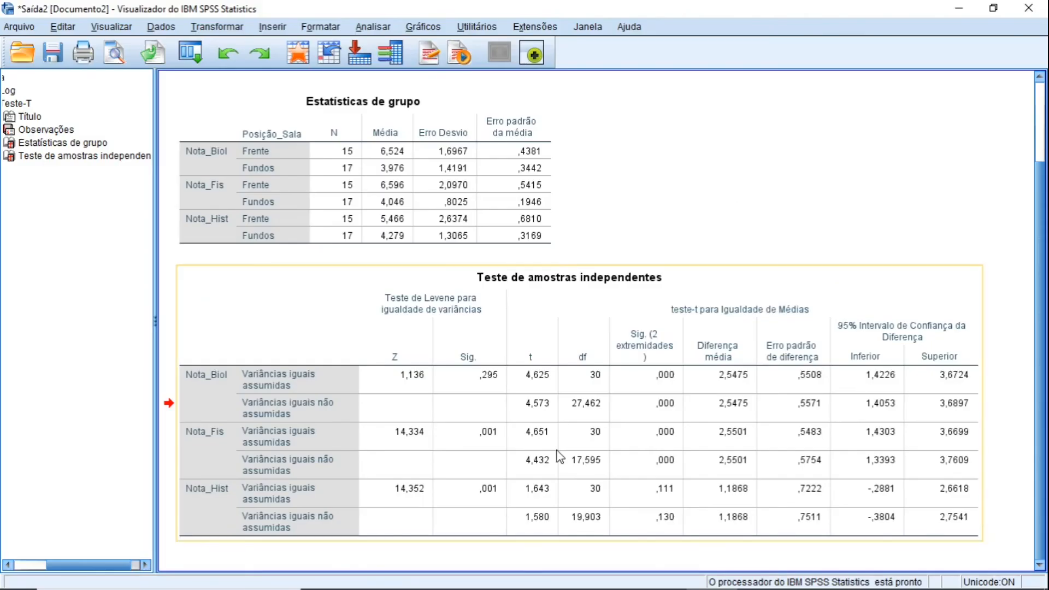
{"action": "right_click", "coordinate": [559, 455]}
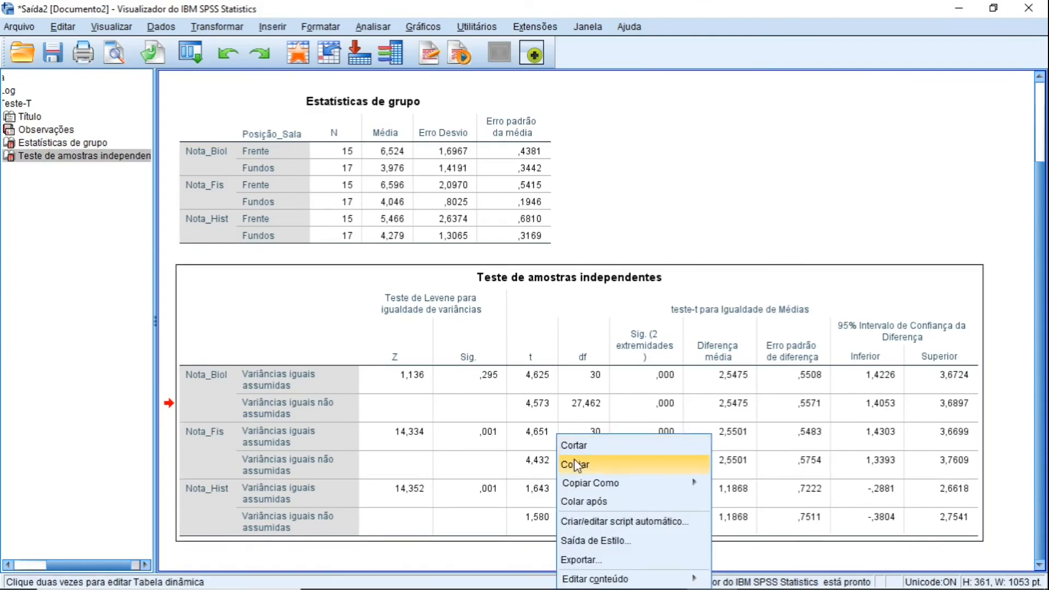
{"action": "left_click", "coordinate": [575, 464]}
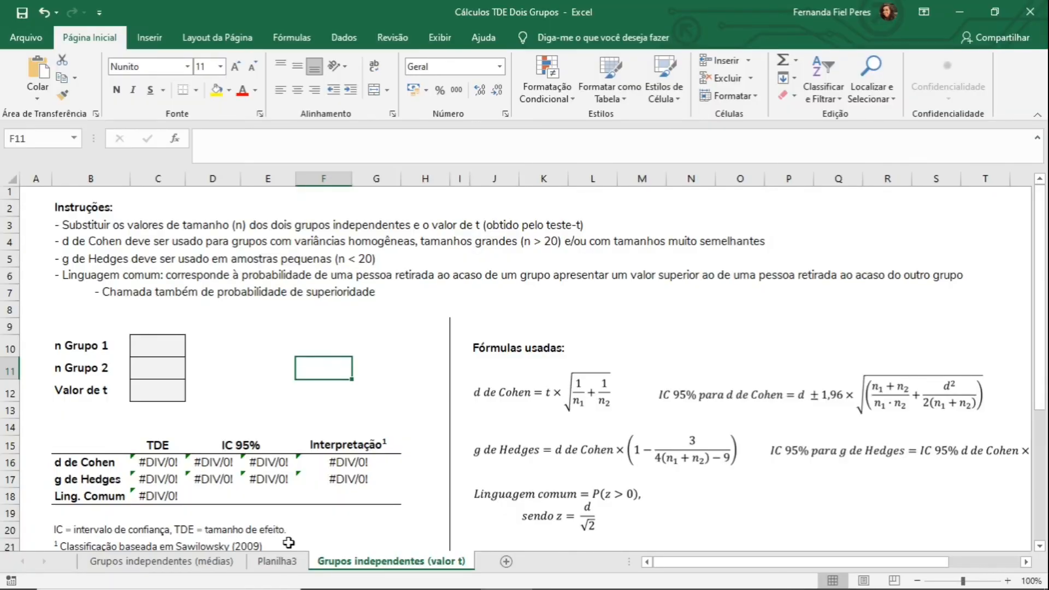
{"action": "left_click", "coordinate": [277, 562]}
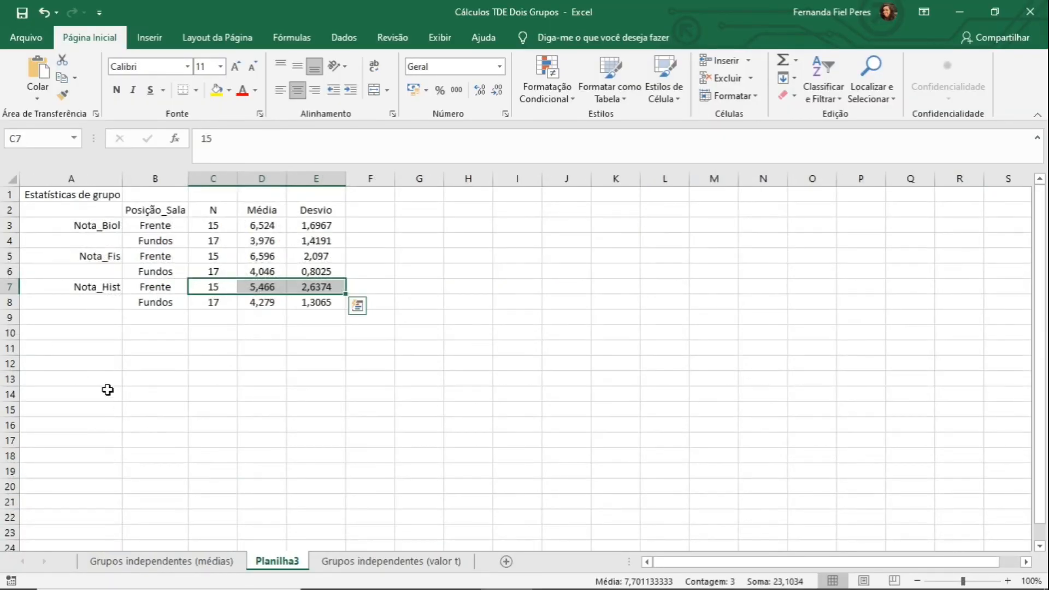
{"action": "right_click", "coordinate": [83, 332]}
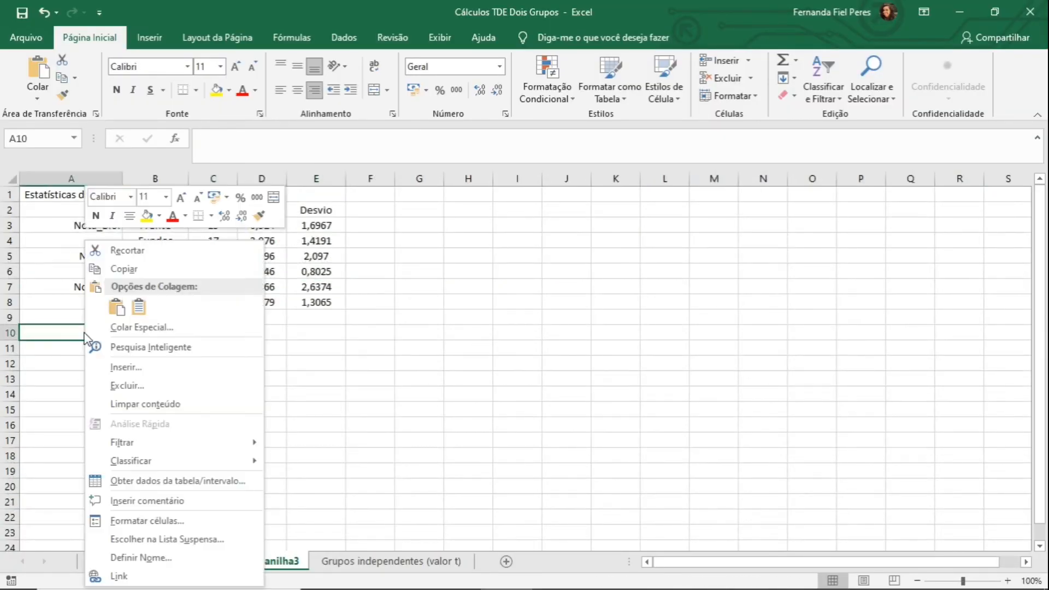
{"action": "left_click", "coordinate": [140, 306]}
{"action": "left_click", "coordinate": [406, 399]}
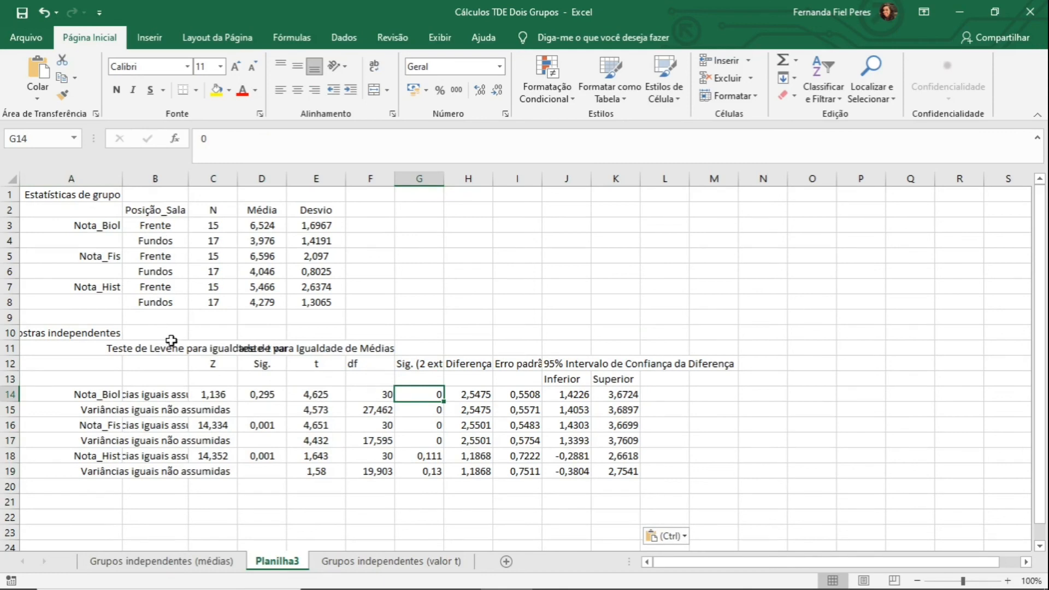
Left-align the pasted t-test table in B11:K19
{"action": "left_click_drag", "start_coordinate": [164, 348], "coordinate": [638, 473]}
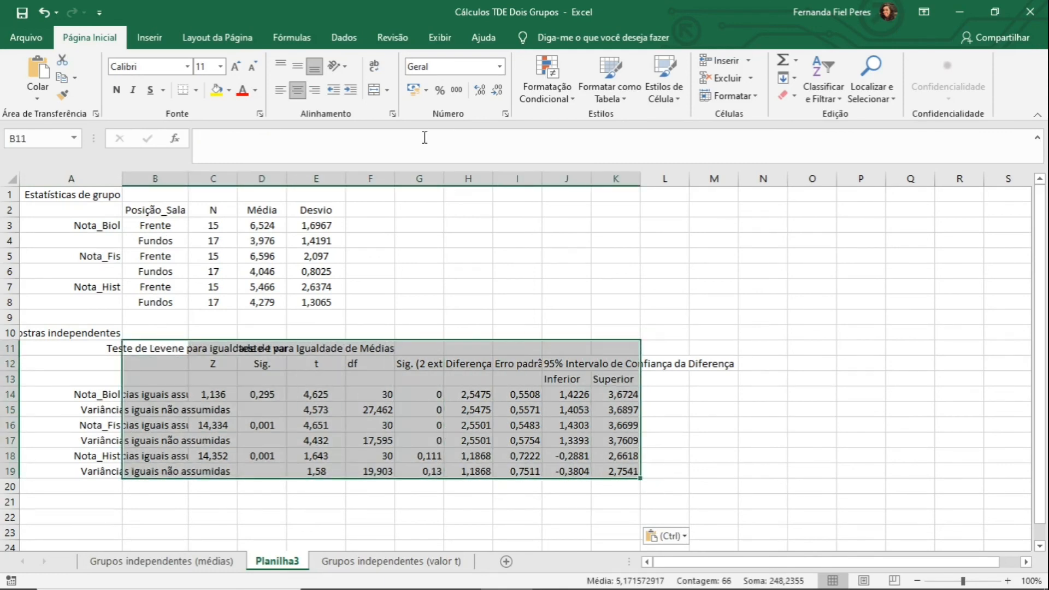
{"action": "left_click", "coordinate": [280, 91]}
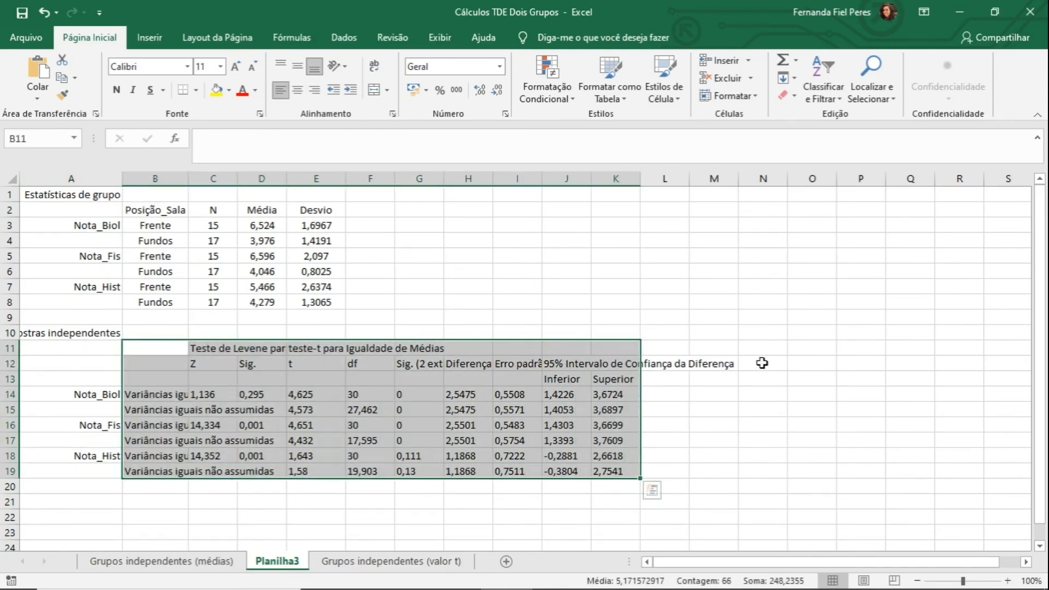
{"action": "left_click", "coordinate": [760, 407]}
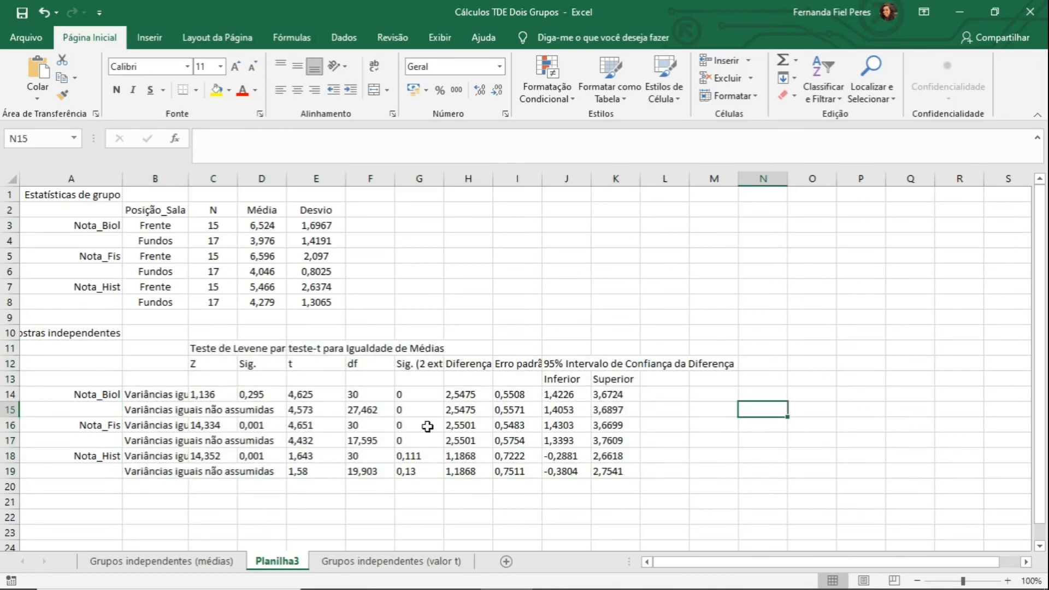
Copy the Nota_Biol equal-variances t value (4,625) from Planilha3 and paste it as a value into Valor de t on the valor t sheet
{"action": "left_click", "coordinate": [307, 394]}
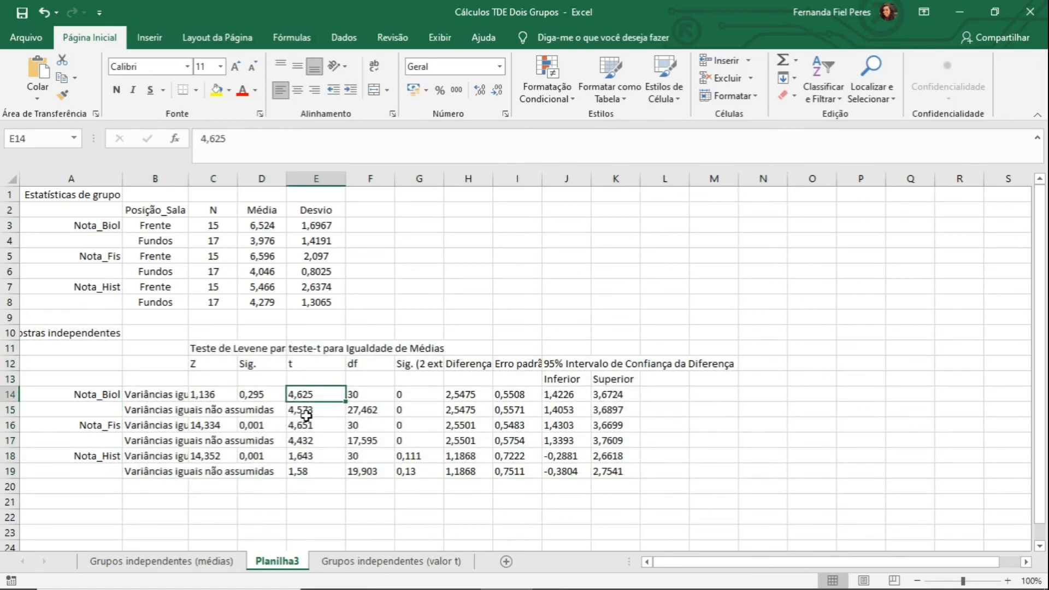
{"action": "key", "text": "ctrl+c"}
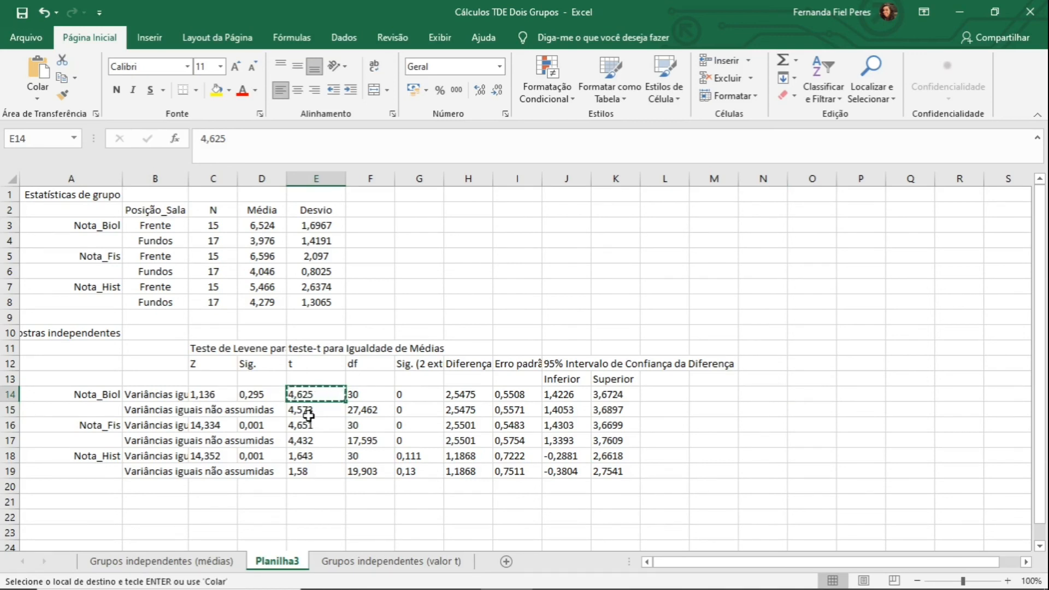
{"action": "left_click", "coordinate": [399, 563]}
{"action": "right_click", "coordinate": [175, 395]}
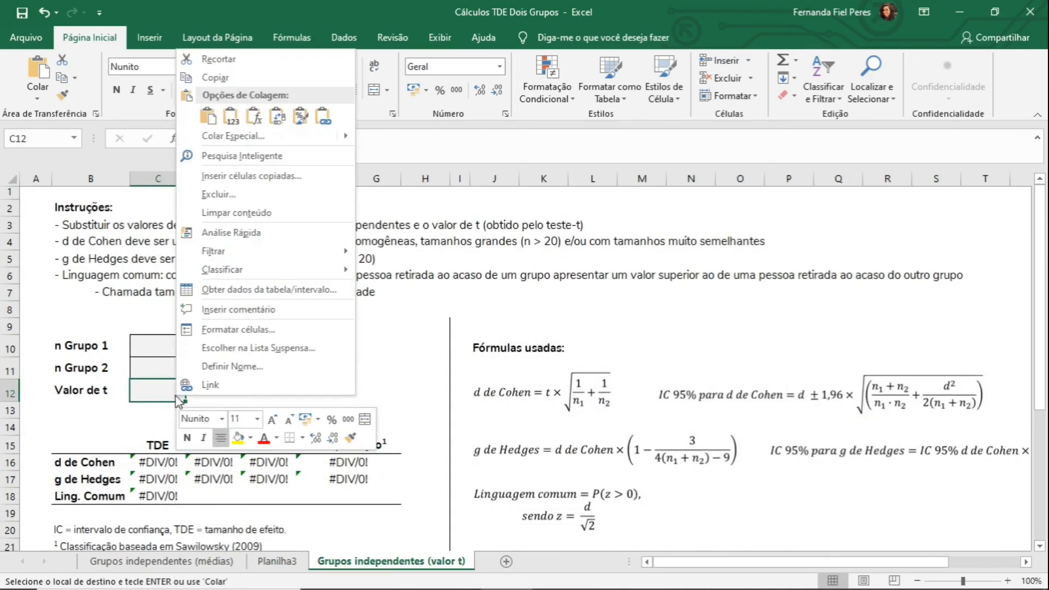
{"action": "left_click", "coordinate": [232, 121]}
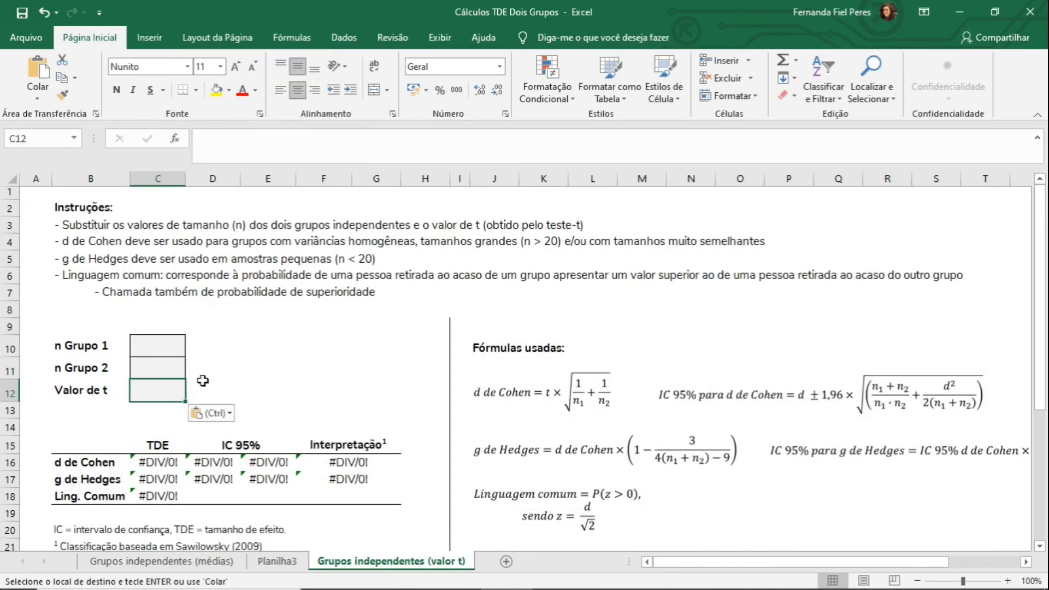
Set n Grupo 1 to 15 and n Grupo 2 to 17, and check the Grupos independentes (médias) sheet for comparison
{"action": "left_click", "coordinate": [167, 351]}
{"action": "type", "text": "15"}
{"action": "key", "text": "Return"}
{"action": "type", "text": "17"}
{"action": "key", "text": "Return"}
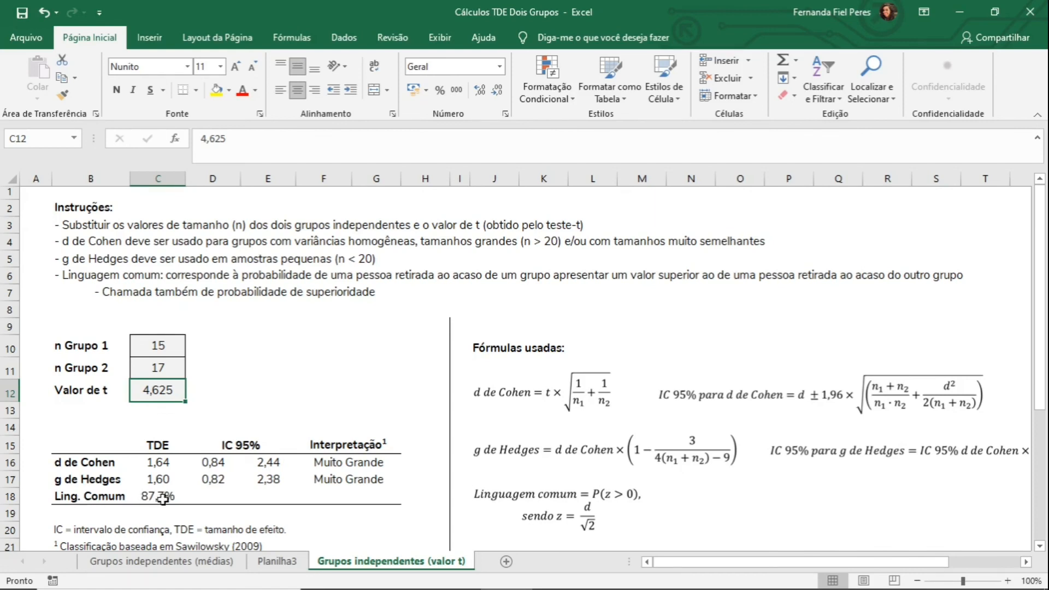
{"action": "left_click", "coordinate": [189, 569]}
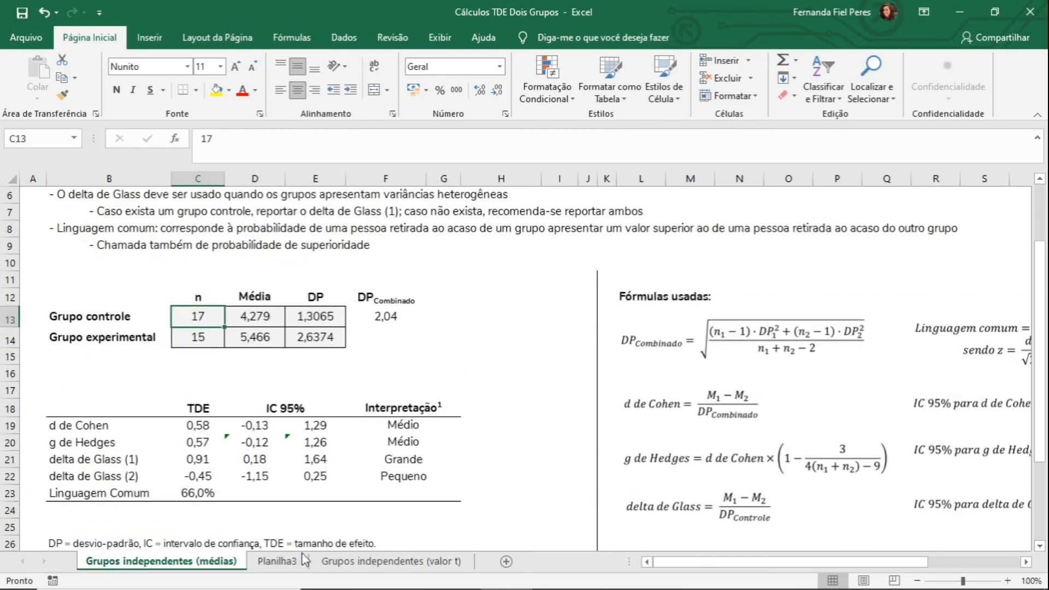
{"action": "left_click", "coordinate": [378, 574]}
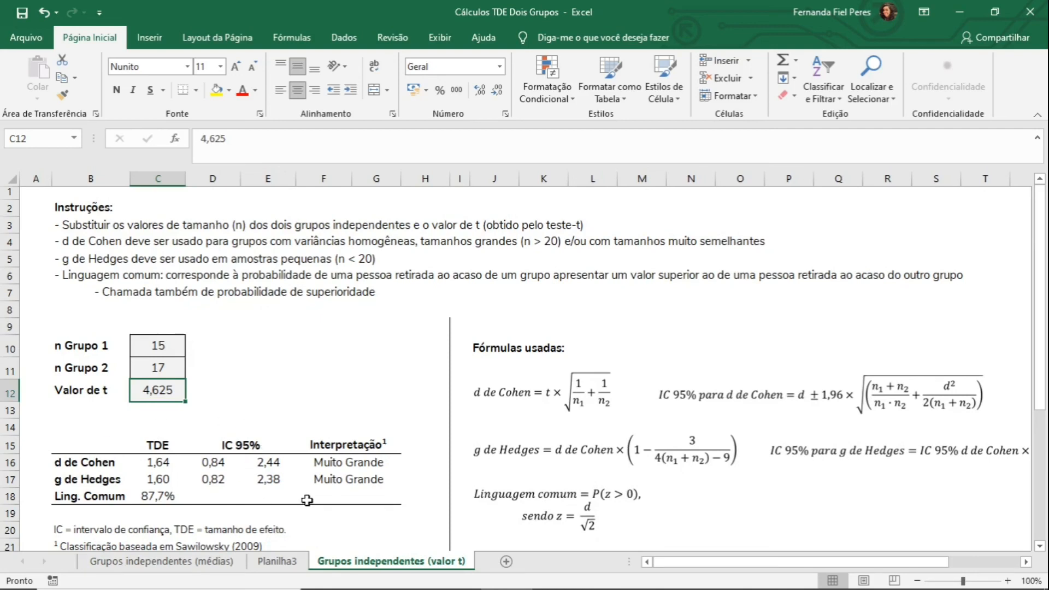
Copy the Nota_Fis t value for variances not assumed equal (4,432) from Planilha3 and paste it as a value into Valor de t
{"action": "left_click", "coordinate": [289, 567]}
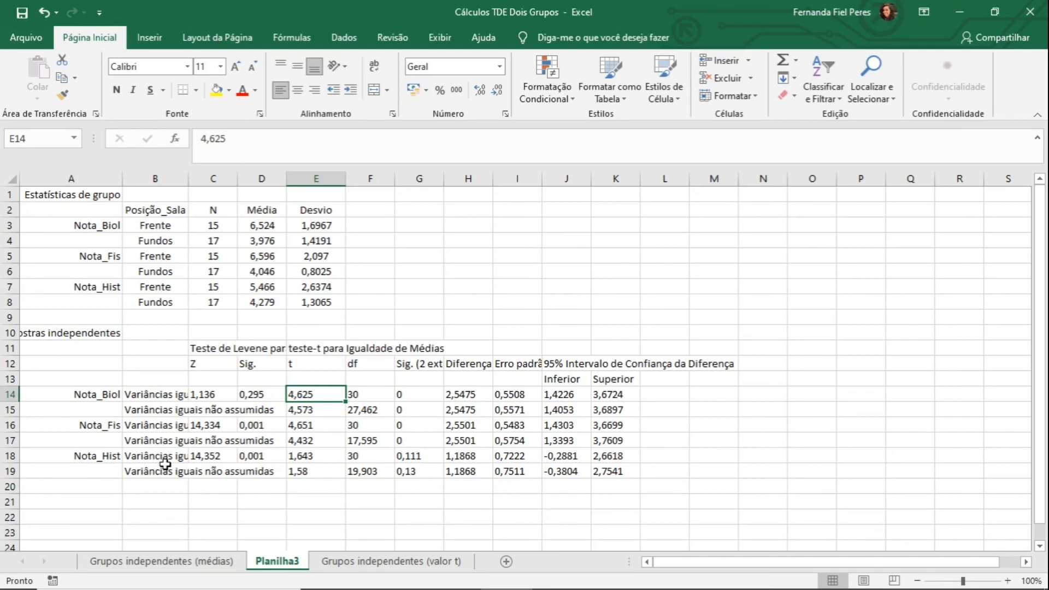
{"action": "right_click", "coordinate": [316, 430]}
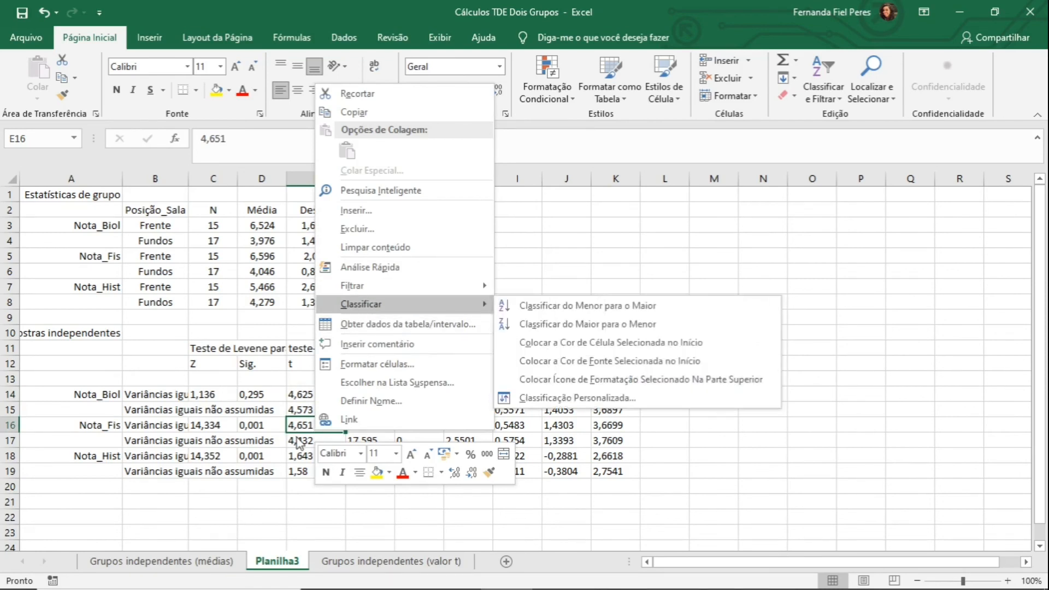
{"action": "left_click", "coordinate": [302, 440]}
{"action": "left_click", "coordinate": [320, 440]}
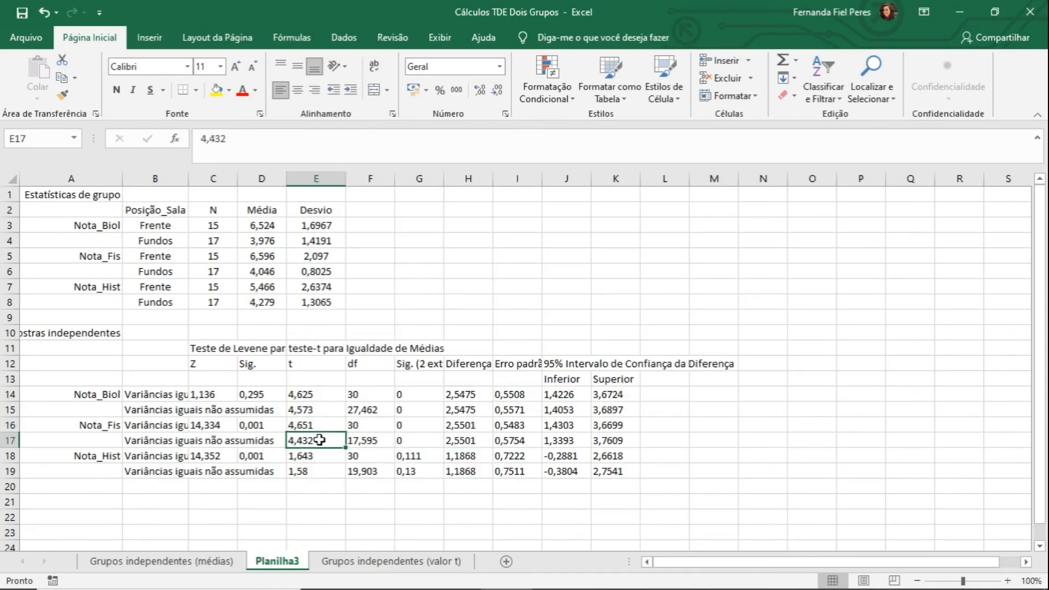
{"action": "key", "text": "ctrl+c"}
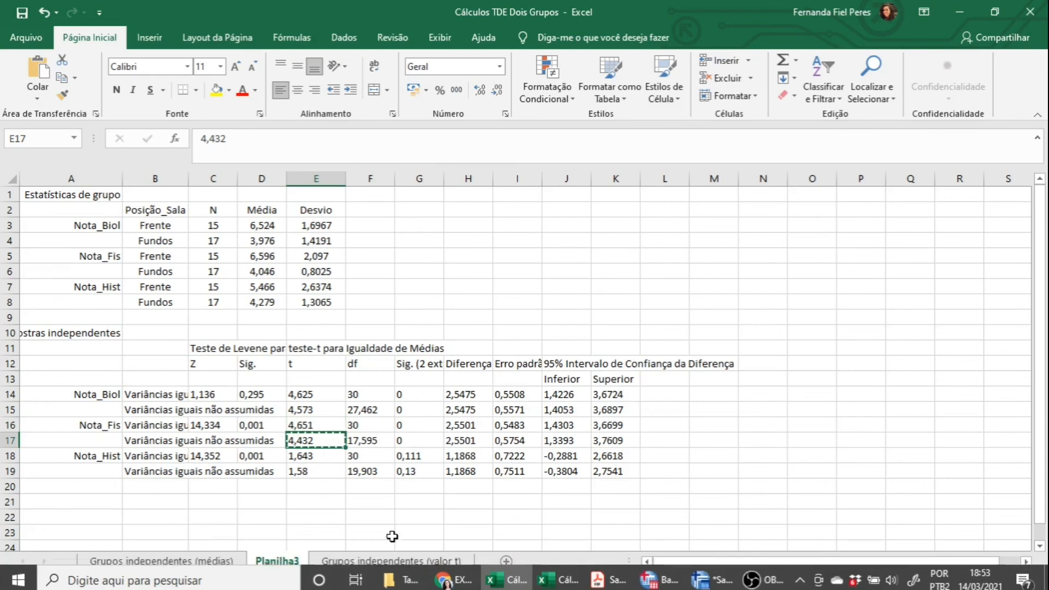
{"action": "left_click", "coordinate": [391, 561]}
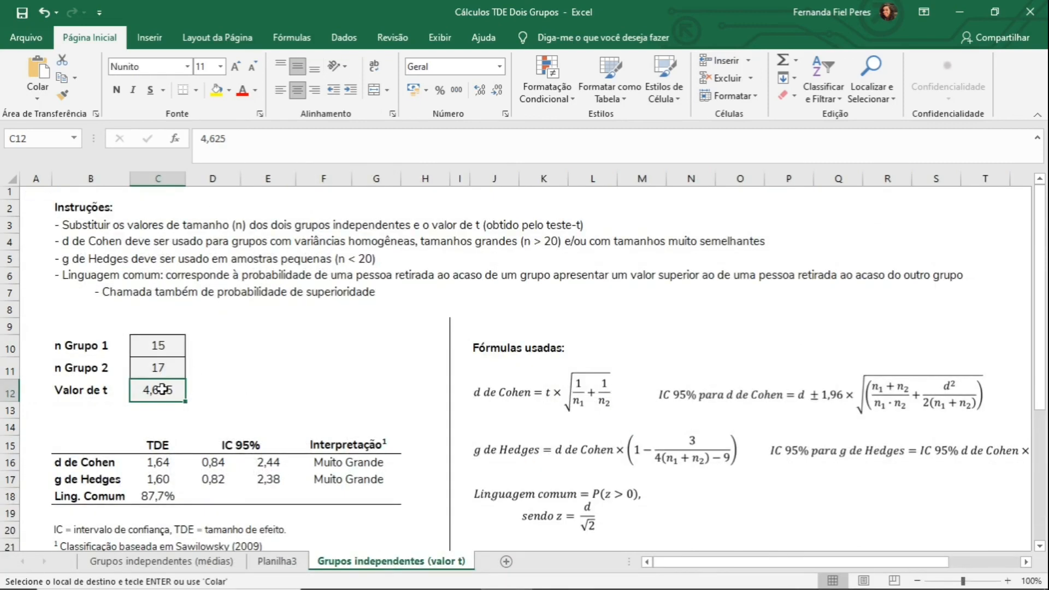
{"action": "right_click", "coordinate": [162, 390]}
{"action": "left_click", "coordinate": [219, 107]}
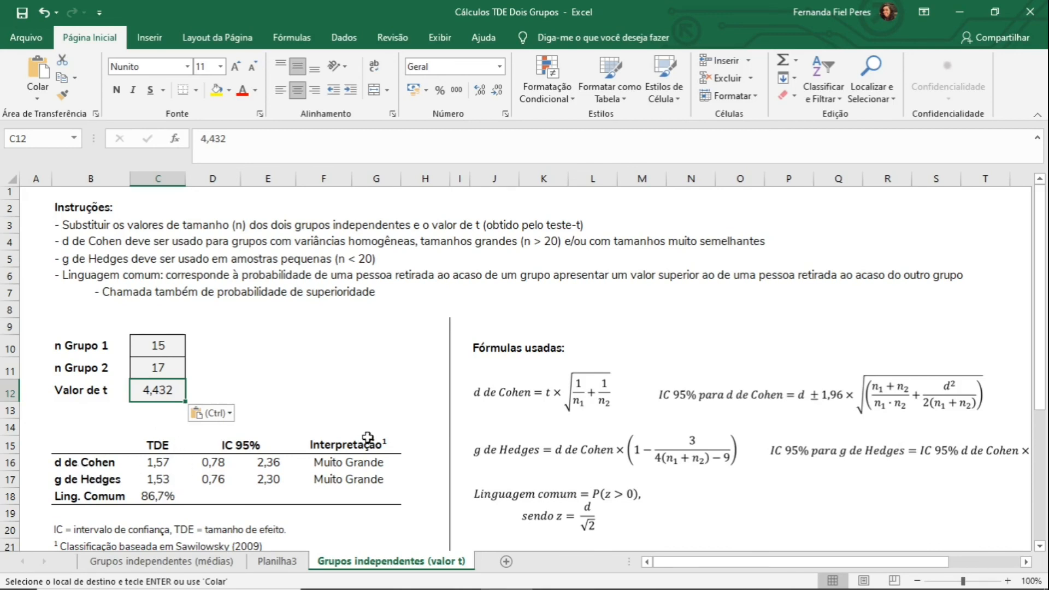
Review the formulas and reference list on the valor t sheet, selecting the "New effect size rules of thumb" reference
{"action": "left_click_drag", "start_coordinate": [1040, 249], "coordinate": [1046, 307]}
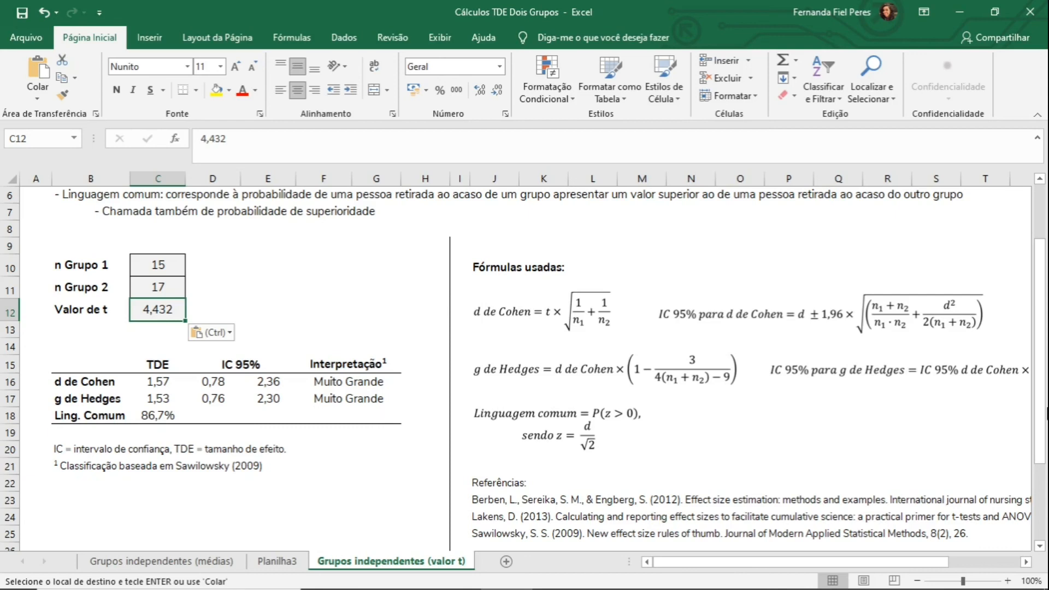
{"action": "left_click_drag", "start_coordinate": [1044, 307], "coordinate": [1044, 350]}
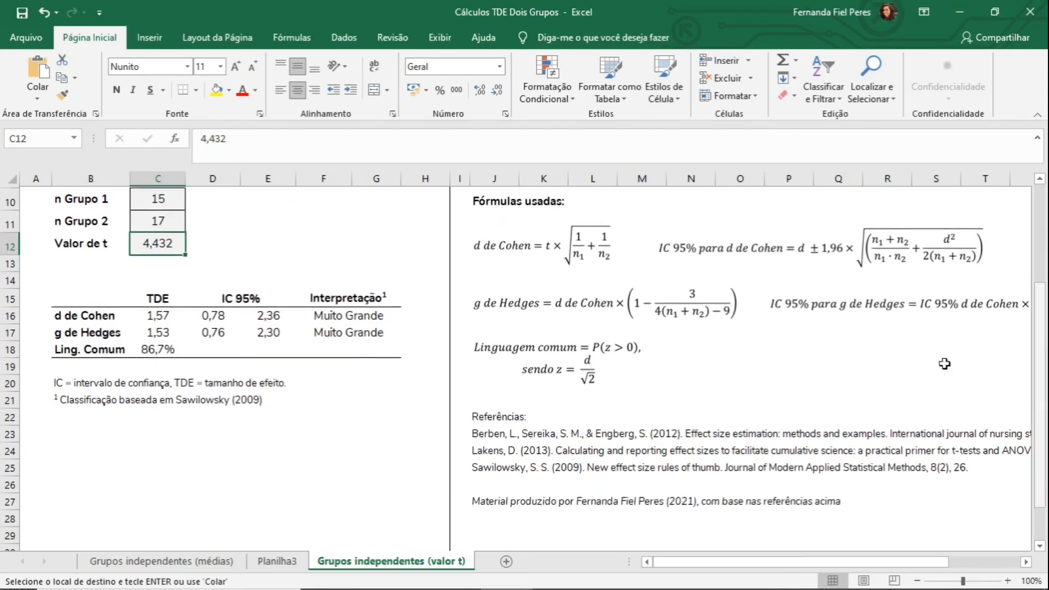
{"action": "left_click", "coordinate": [487, 473]}
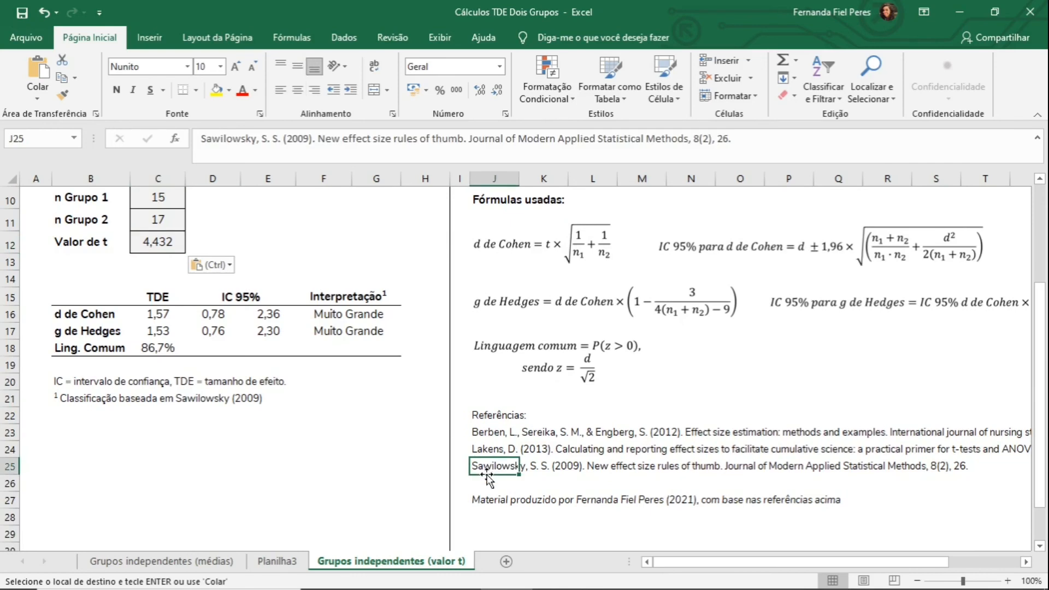